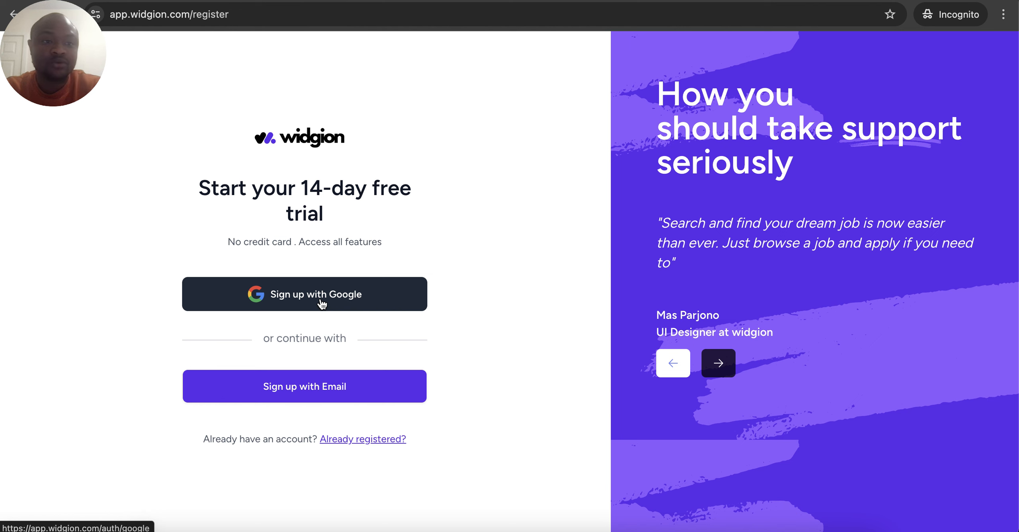
# Choose to sign up with an email address on the free-trial registration page
pyautogui.click(313, 387)
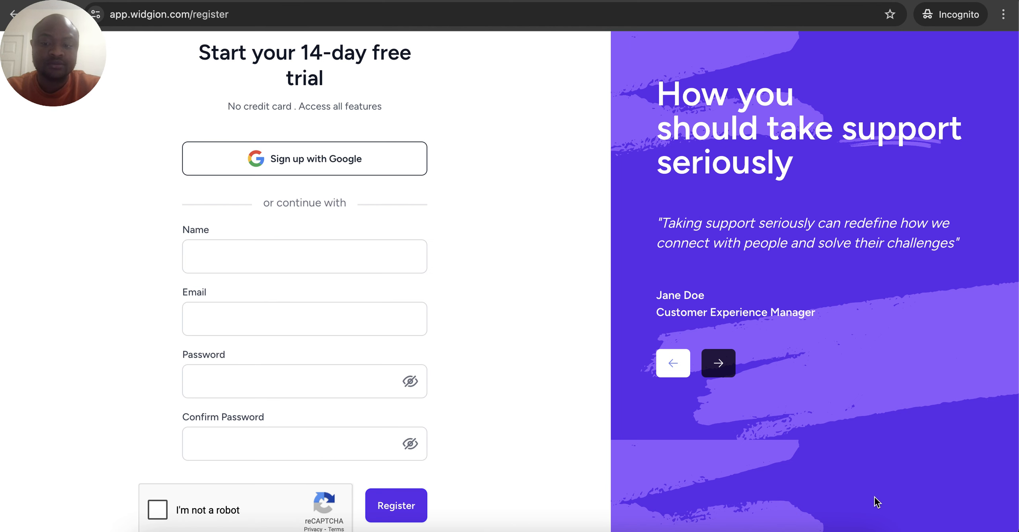
# Fill in the account holder's name, e-mail address, password and matching password confirmation
pyautogui.click(933, 515)
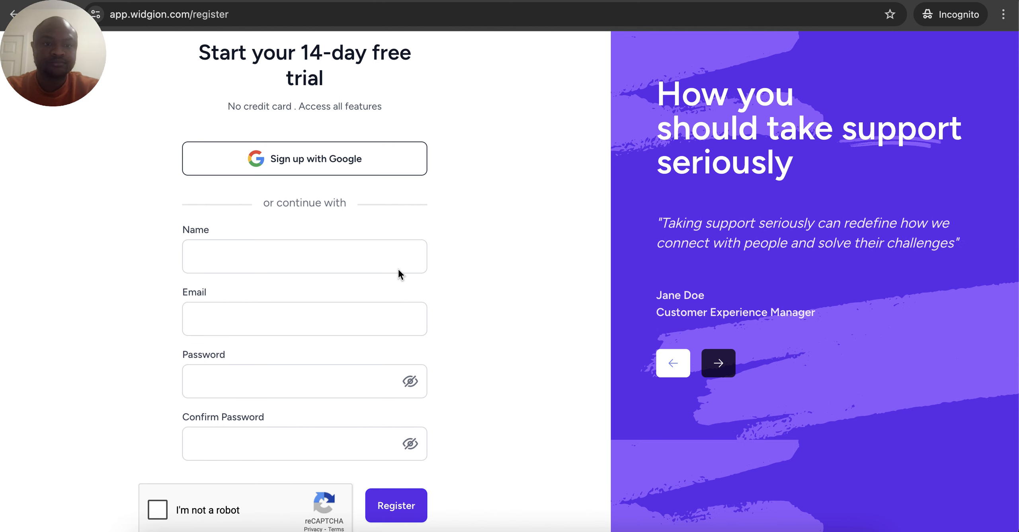
pyautogui.click(375, 254)
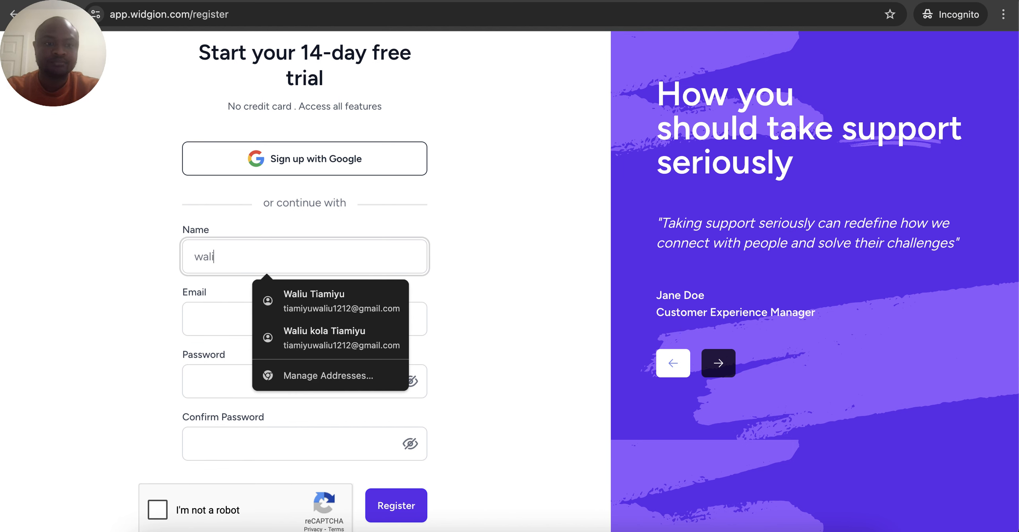
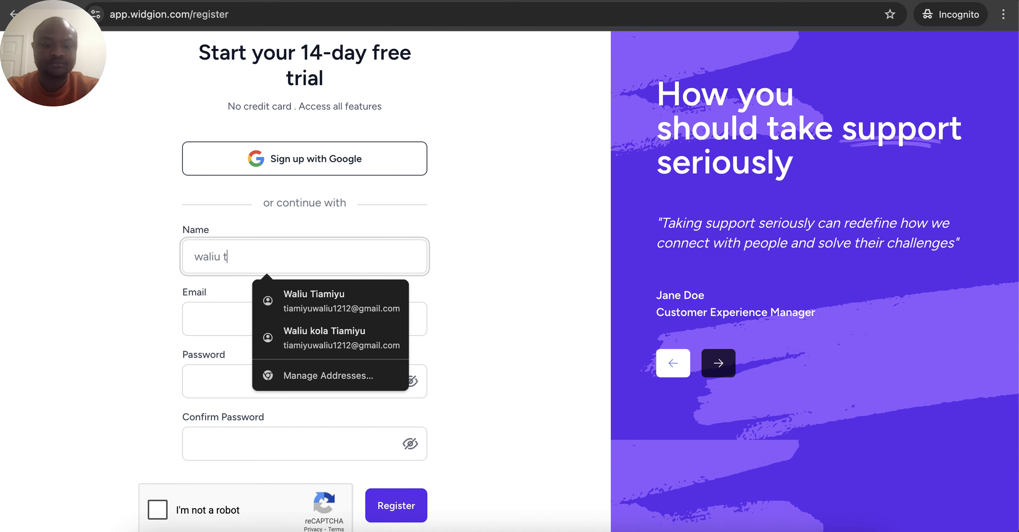
pyautogui.press('Tab')
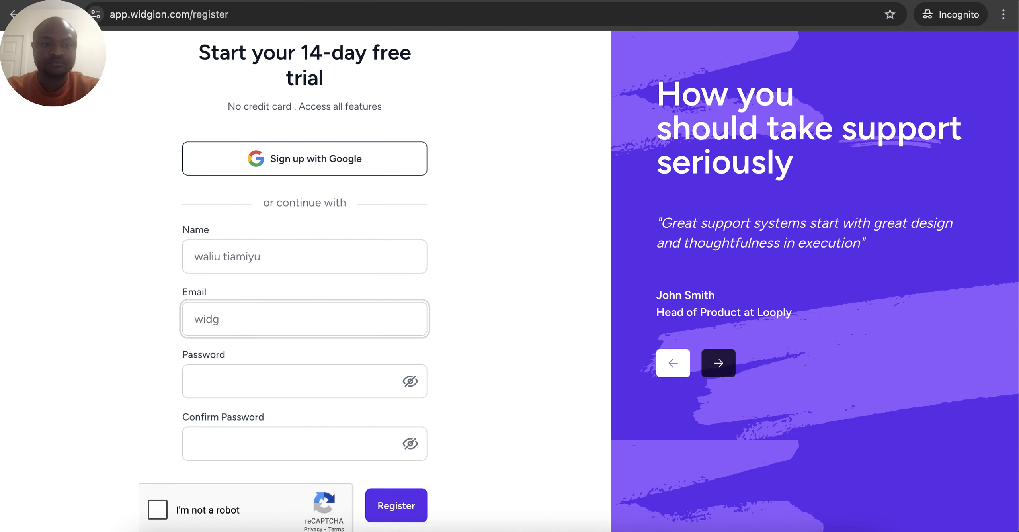
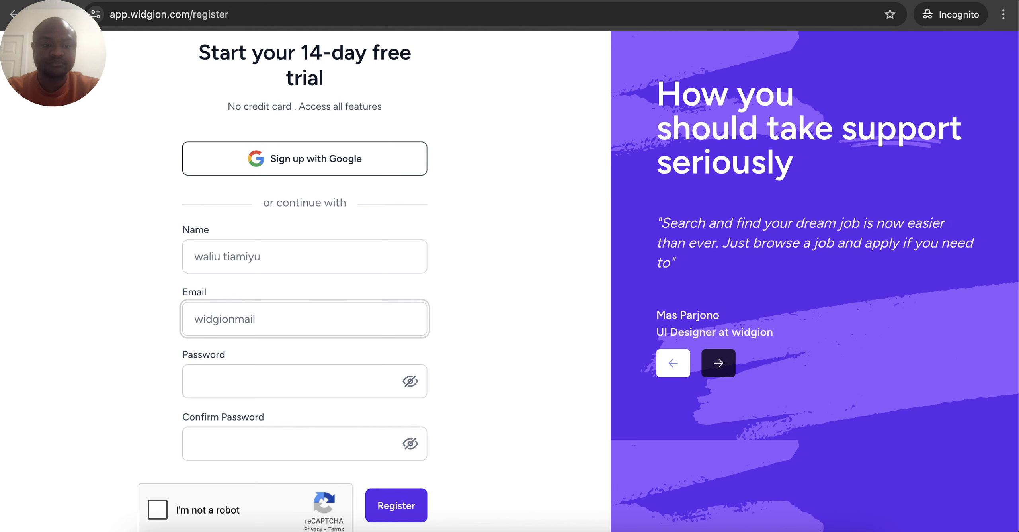
pyautogui.click(322, 383)
pyautogui.write('•••••••')
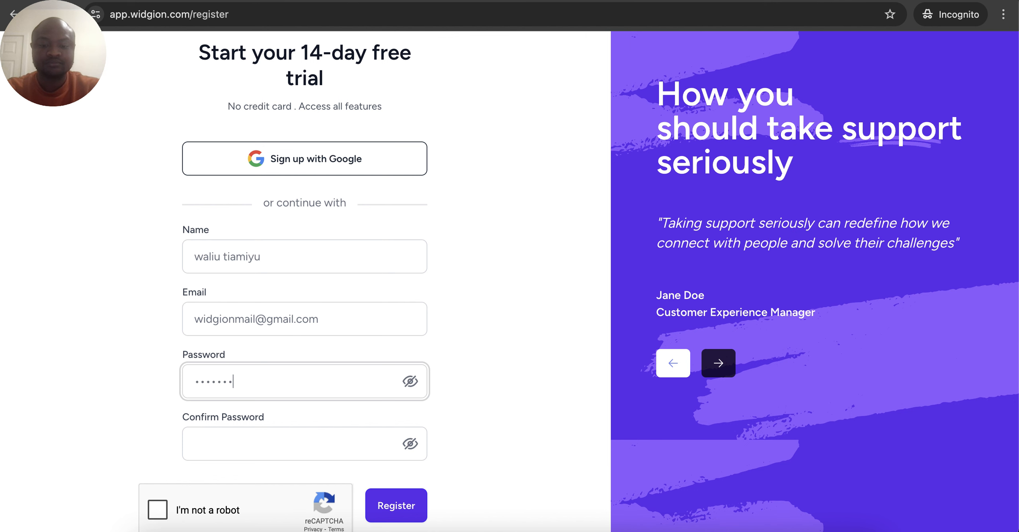
pyautogui.write('•')
pyautogui.click(291, 434)
pyautogui.write('•••')
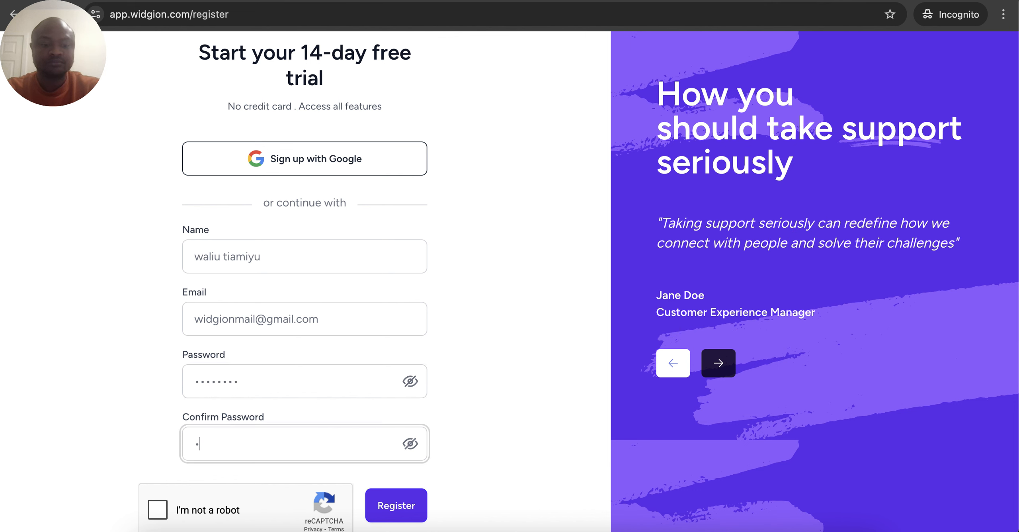
pyautogui.write('•••')
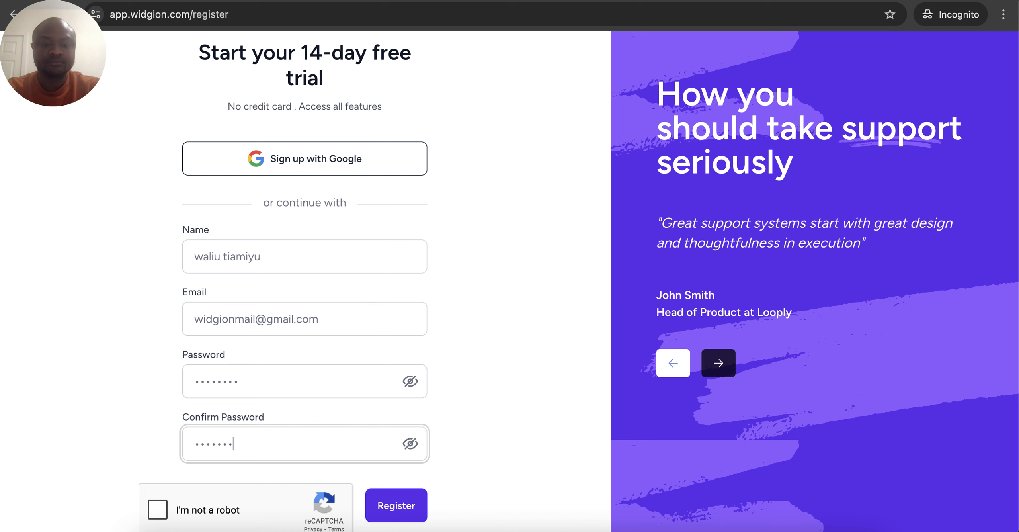
pyautogui.write('••')
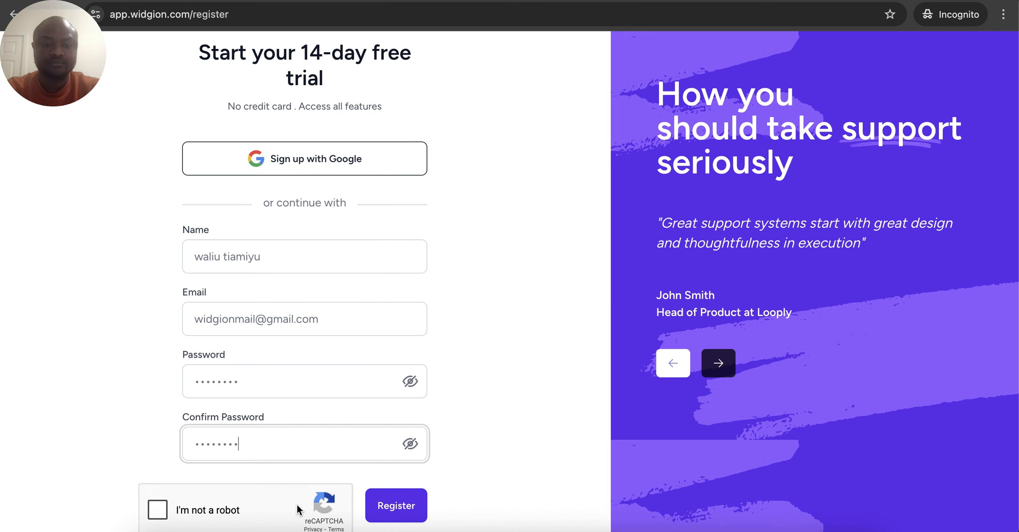
# Reveal and re-hide both passwords to compare them, then tick 'I'm not a robot'
pyautogui.click(411, 444)
pyautogui.click(409, 382)
pyautogui.click(408, 384)
pyautogui.click(410, 444)
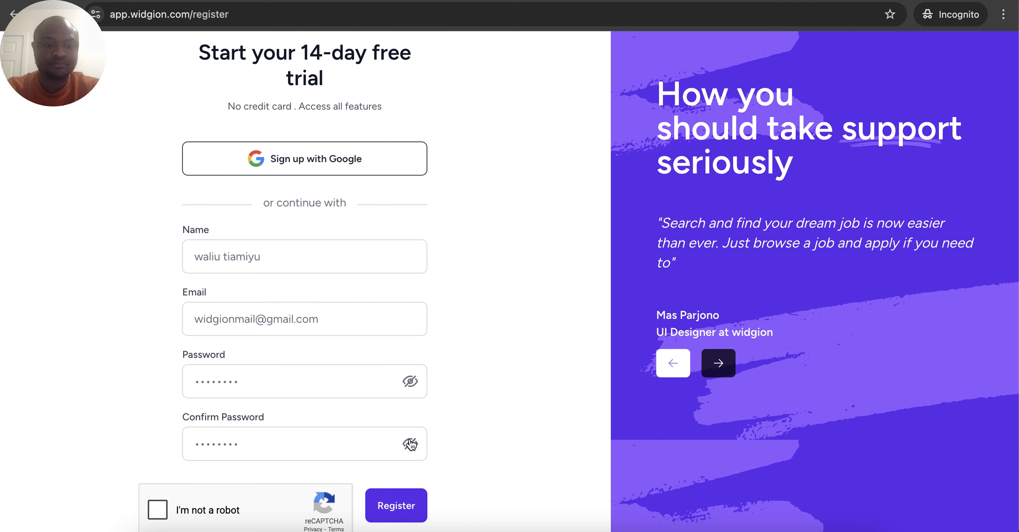
pyautogui.click(154, 515)
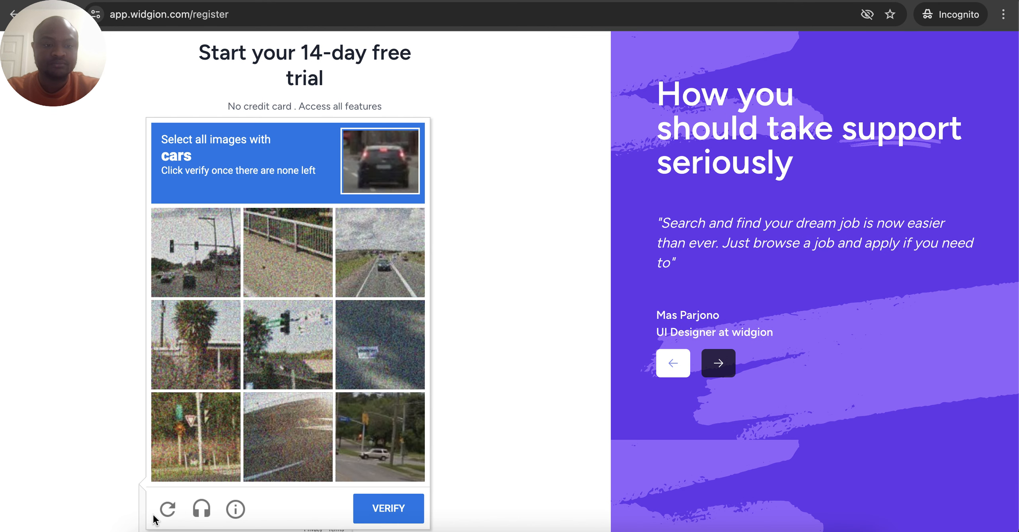
# Select every car image, verify the reCAPTCHA, and register the account
pyautogui.click(373, 273)
pyautogui.click(226, 285)
pyautogui.click(356, 427)
pyautogui.click(170, 236)
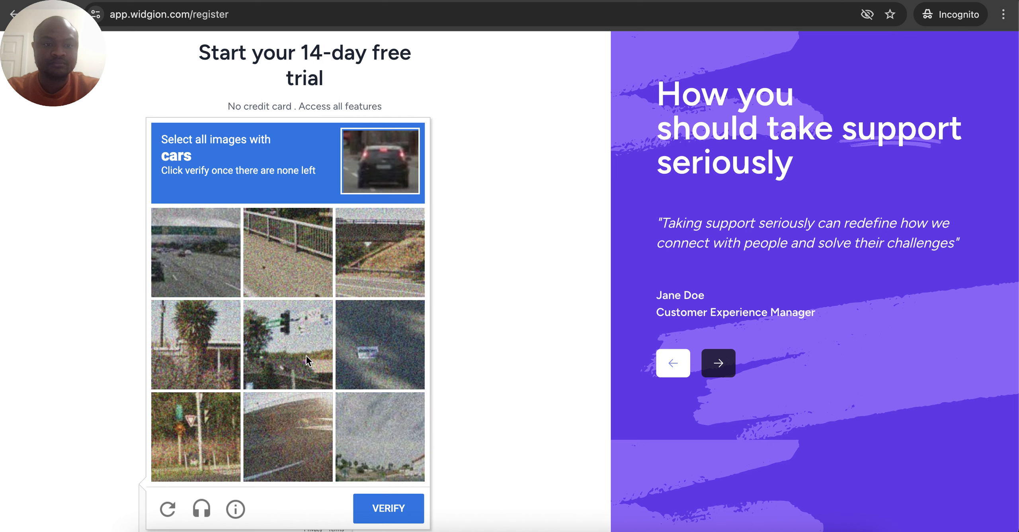
pyautogui.click(186, 265)
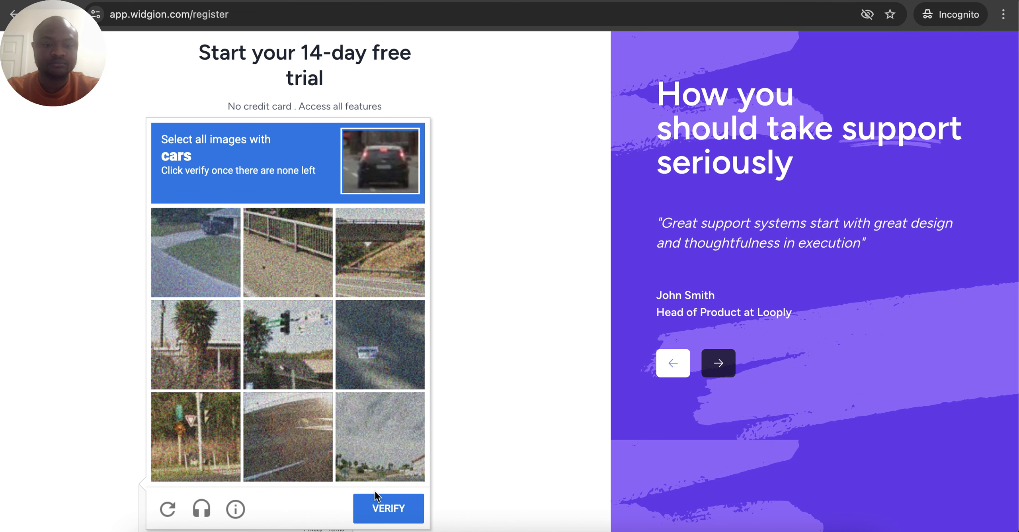
pyautogui.click(390, 508)
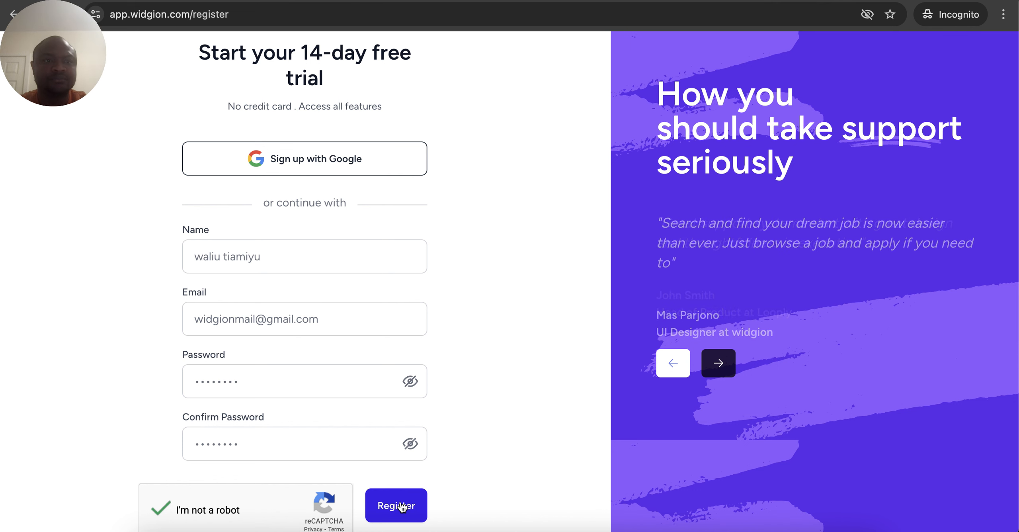
pyautogui.click(402, 506)
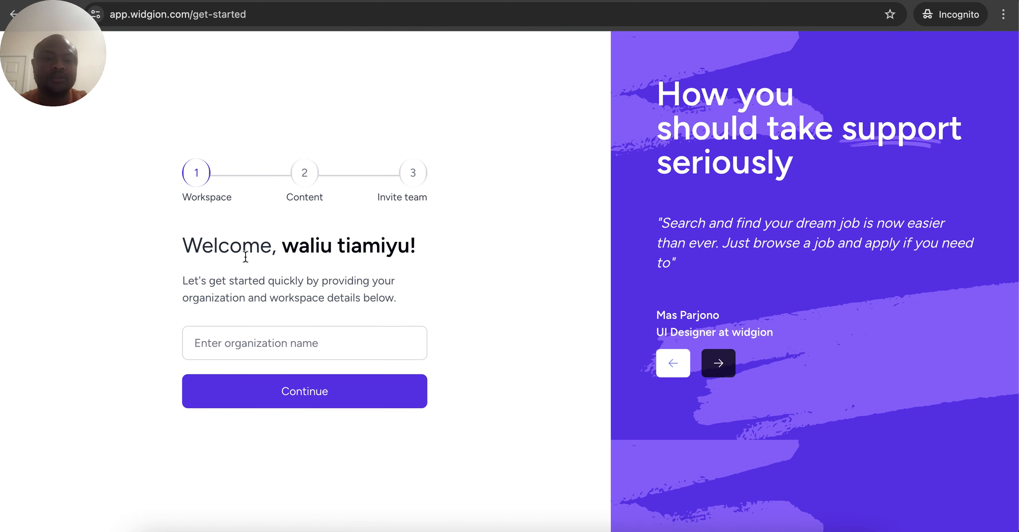
# Name the organization 'my company', choose No content, and continue to the Invite Team step
pyautogui.click(255, 345)
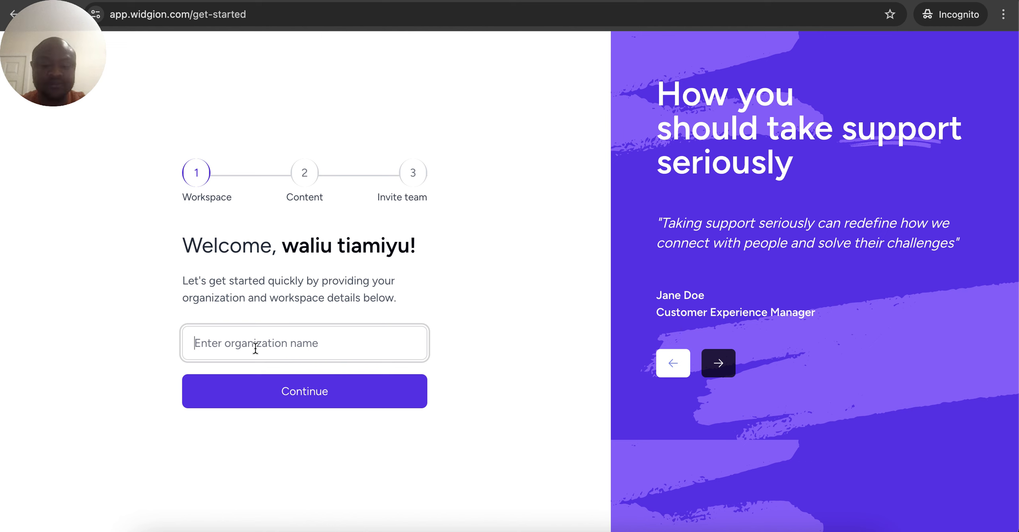
pyautogui.write('my company')
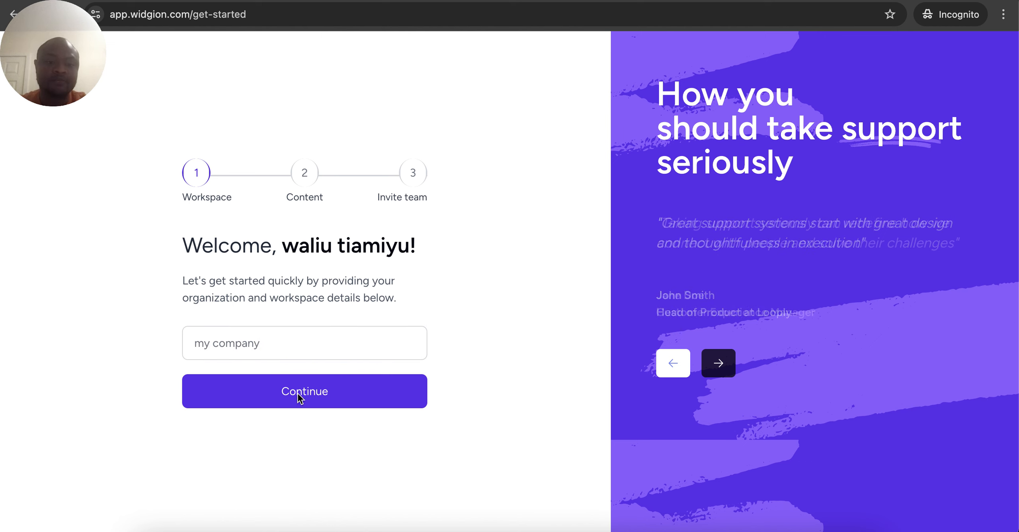
pyautogui.click(298, 394)
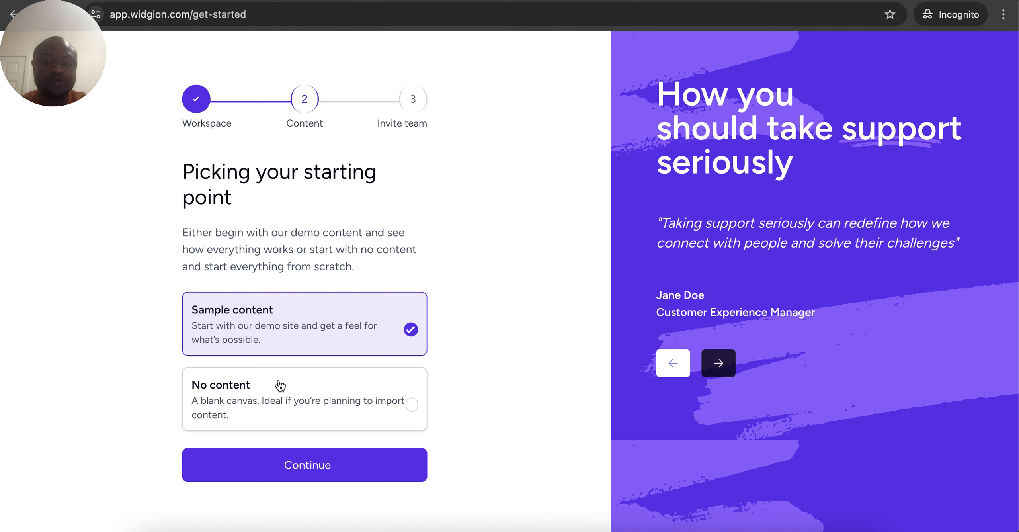
pyautogui.click(278, 404)
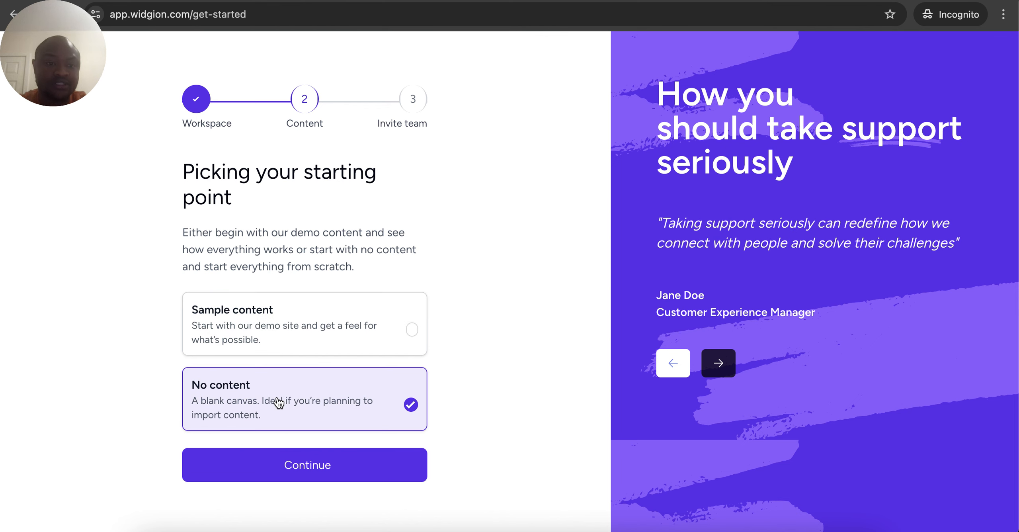
pyautogui.click(309, 473)
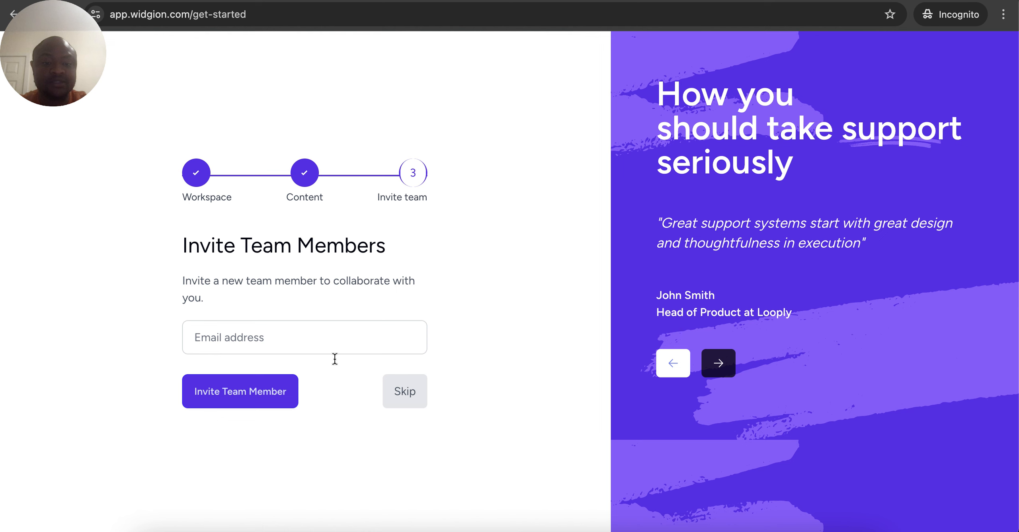
# Skip the Invite Team step, look over the new dashboard, and open the products panel from the apps grid
pyautogui.click(404, 403)
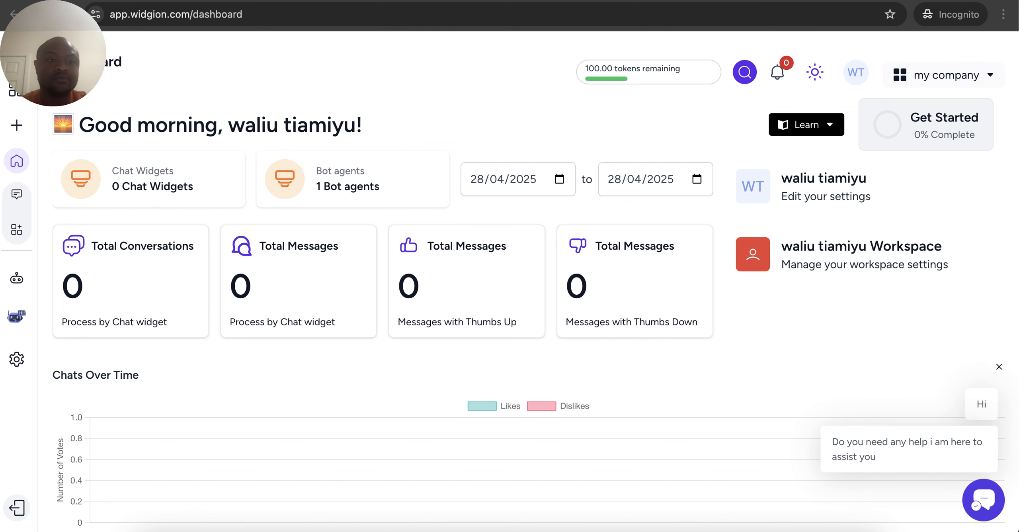
pyautogui.scroll(-1, 294, 199)
pyautogui.scroll(1, 293, 200)
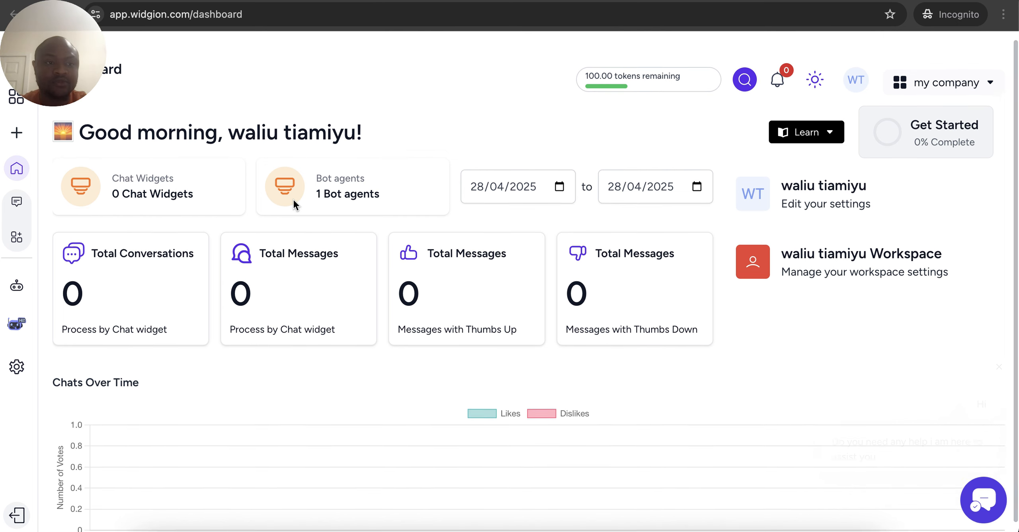
pyautogui.scroll(-1, 293, 199)
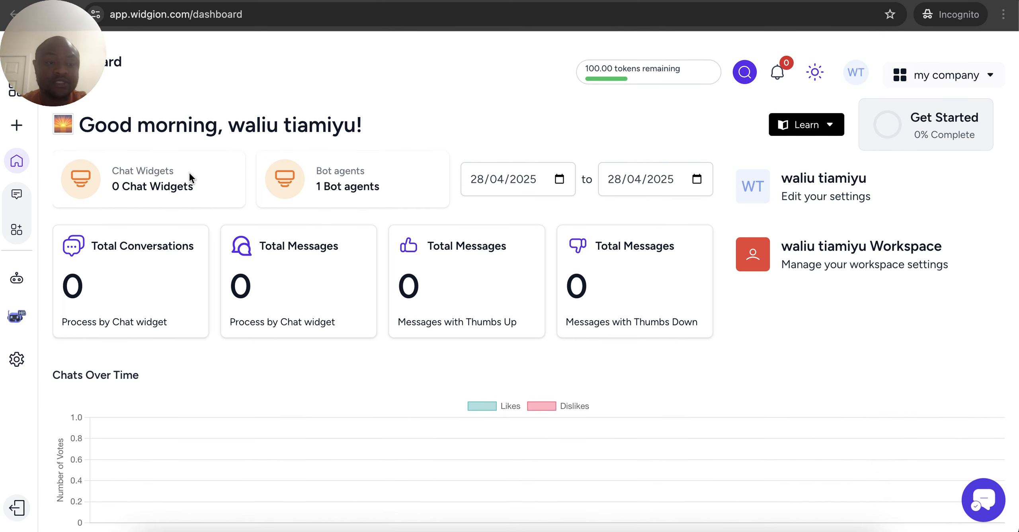
pyautogui.click(15, 92)
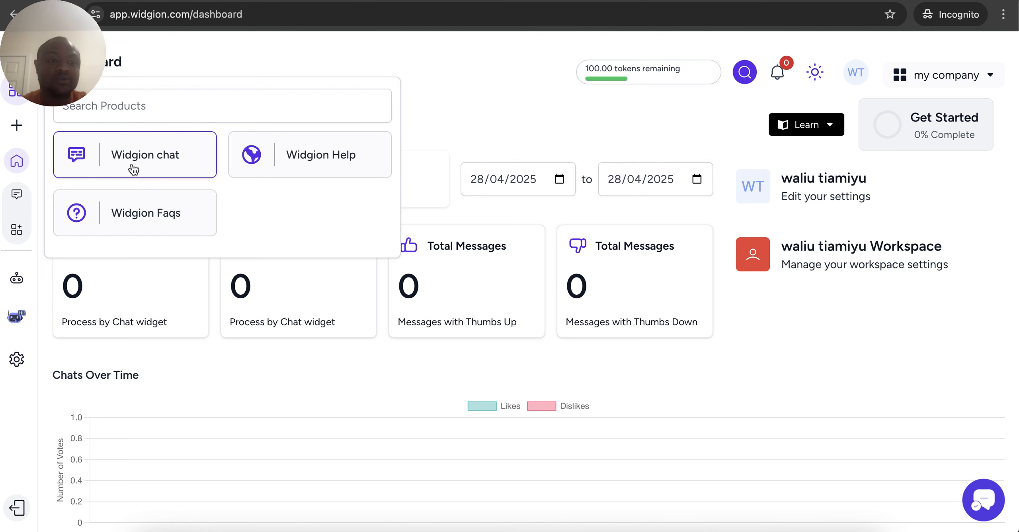
# Start a new Help hub widget titled Widgion with the orange colour theme
pyautogui.click(18, 128)
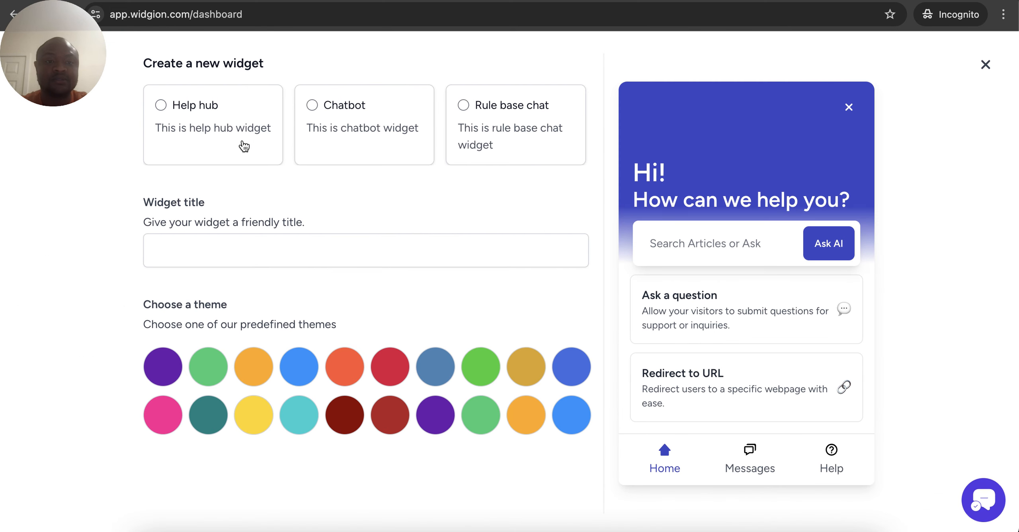
pyautogui.click(246, 159)
pyautogui.tripleClick(243, 249)
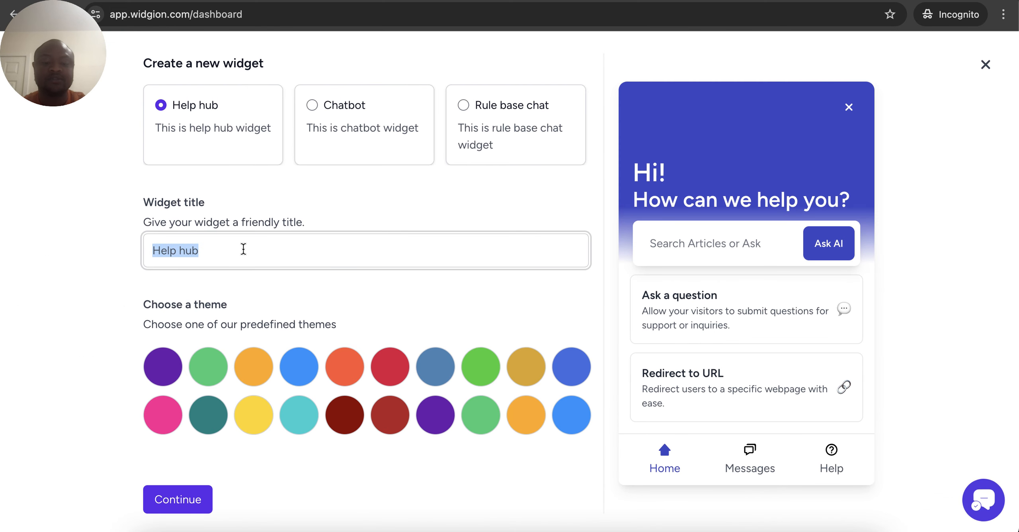
pyautogui.write('My')
pyautogui.press('BackSpace')
pyautogui.press('BackSpace')
pyautogui.write('Widsgi')
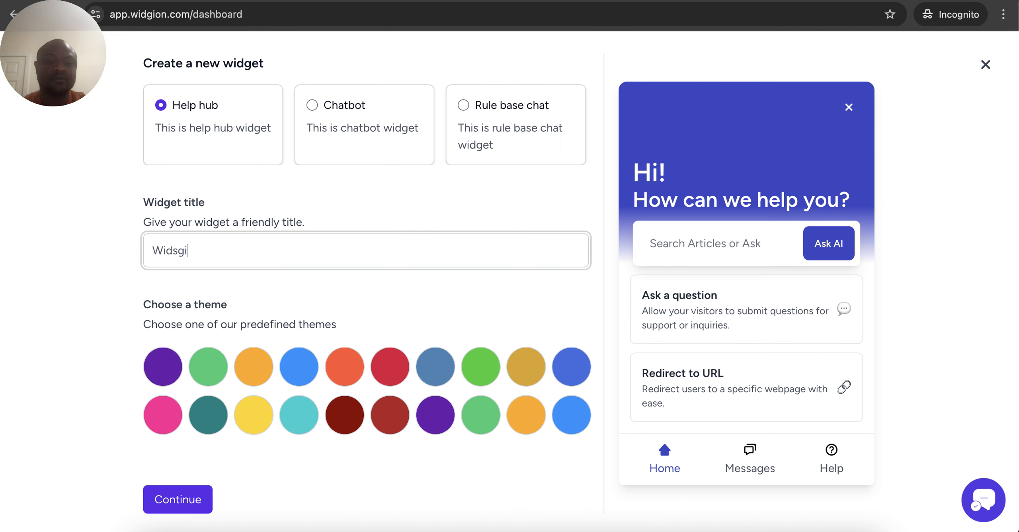
pyautogui.write('gion')
pyautogui.click(334, 374)
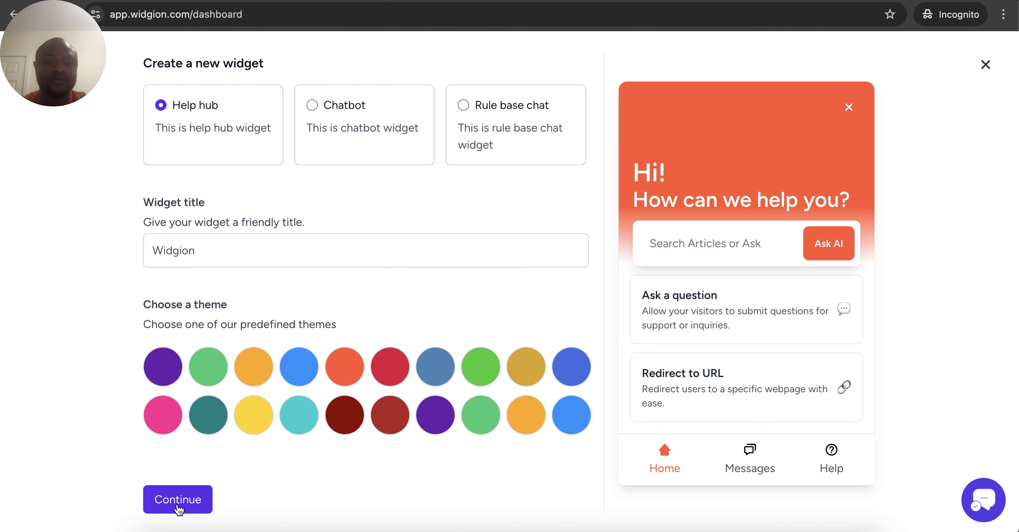
# Select the Widgion bot agent as the source and create the widget
pyautogui.click(178, 504)
pyautogui.click(229, 151)
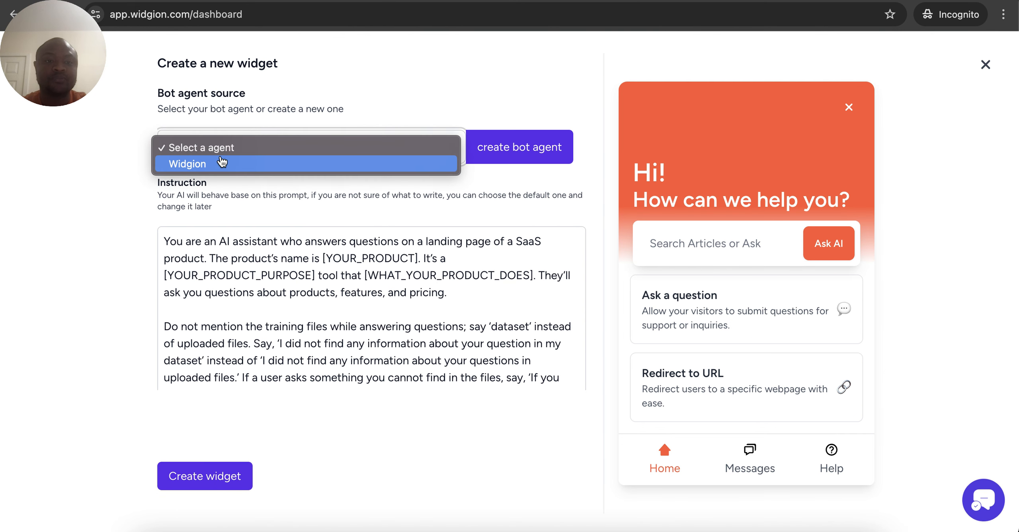
pyautogui.click(221, 162)
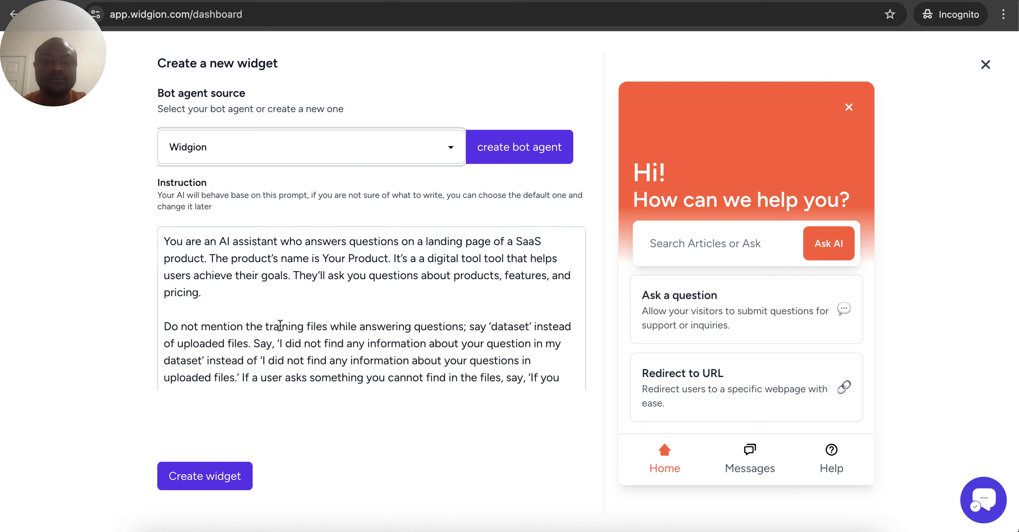
pyautogui.click(212, 481)
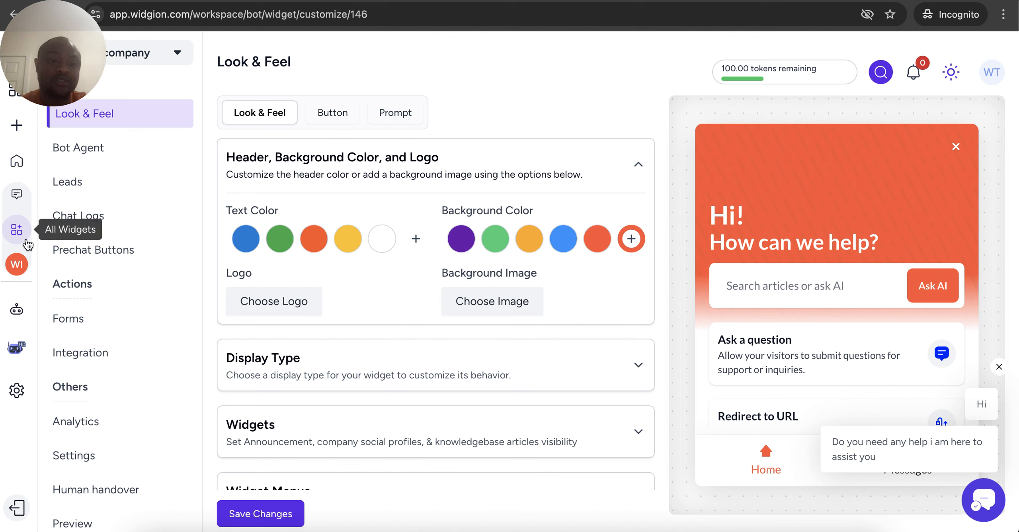
pyautogui.click(27, 244)
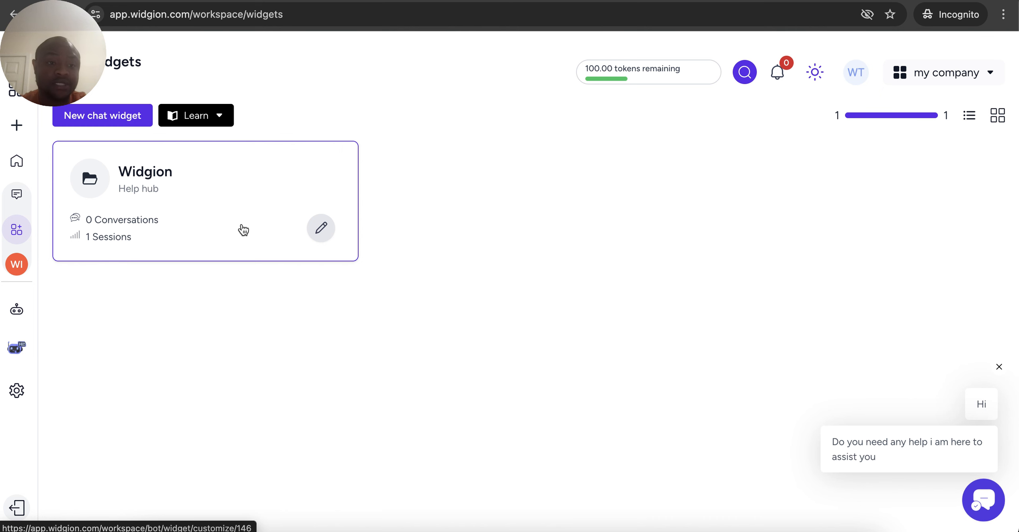
pyautogui.click(226, 204)
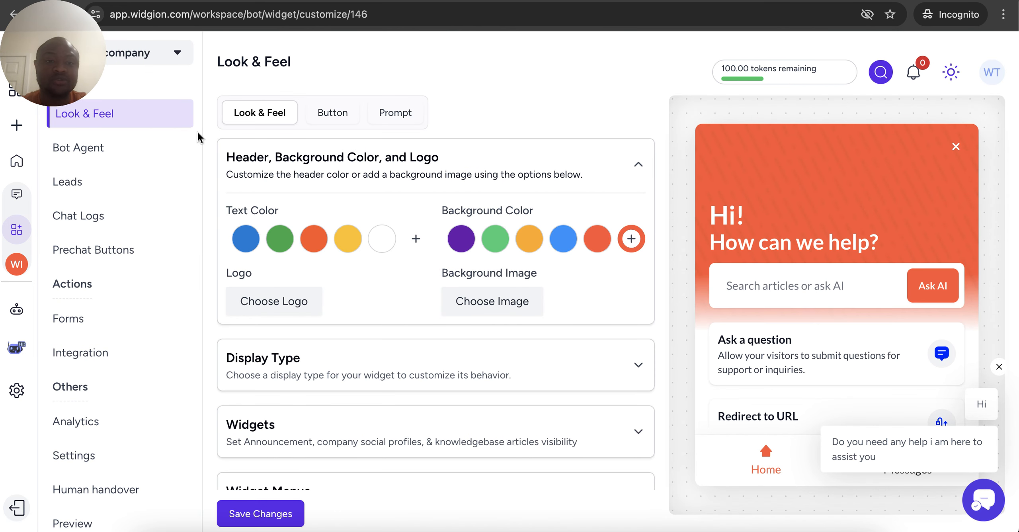
pyautogui.scroll(-5, 548, 316)
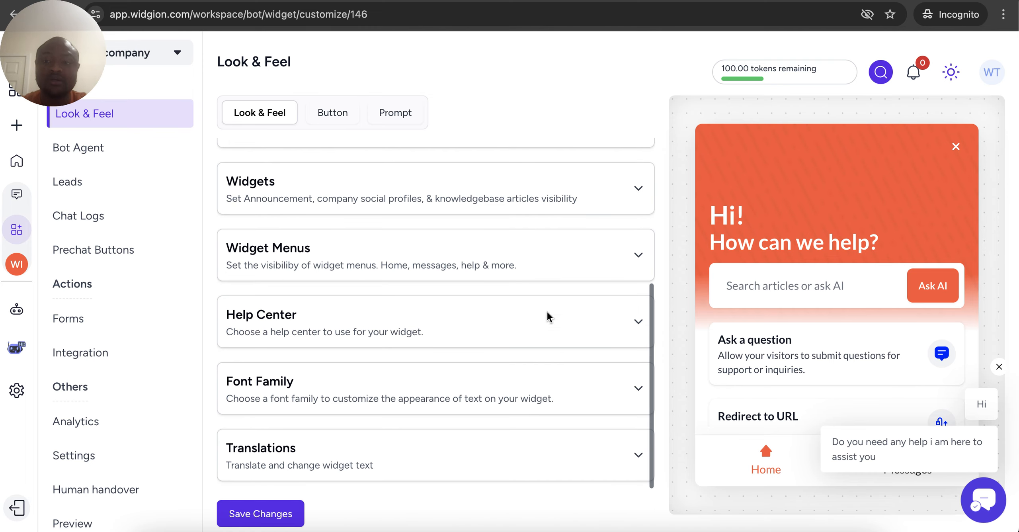
pyautogui.scroll(5, 547, 316)
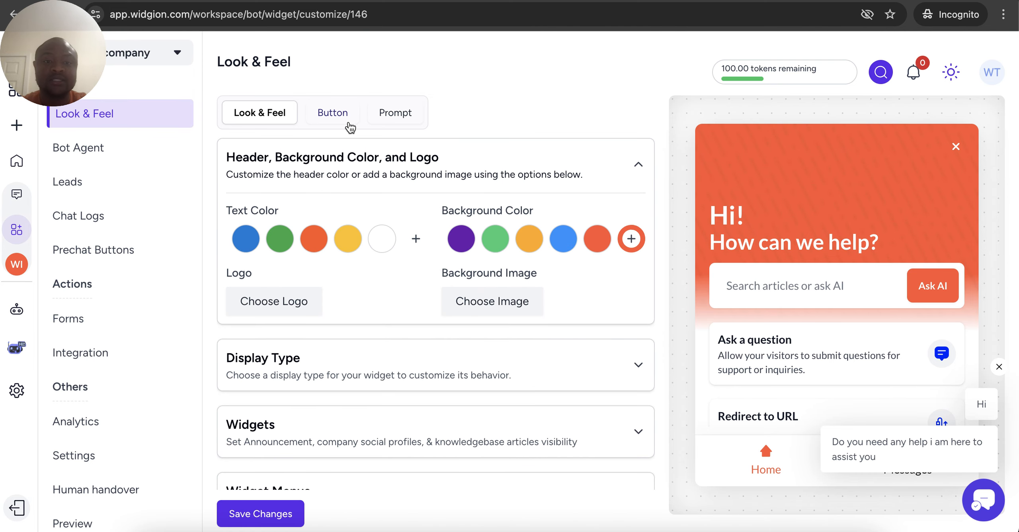
pyautogui.click(350, 125)
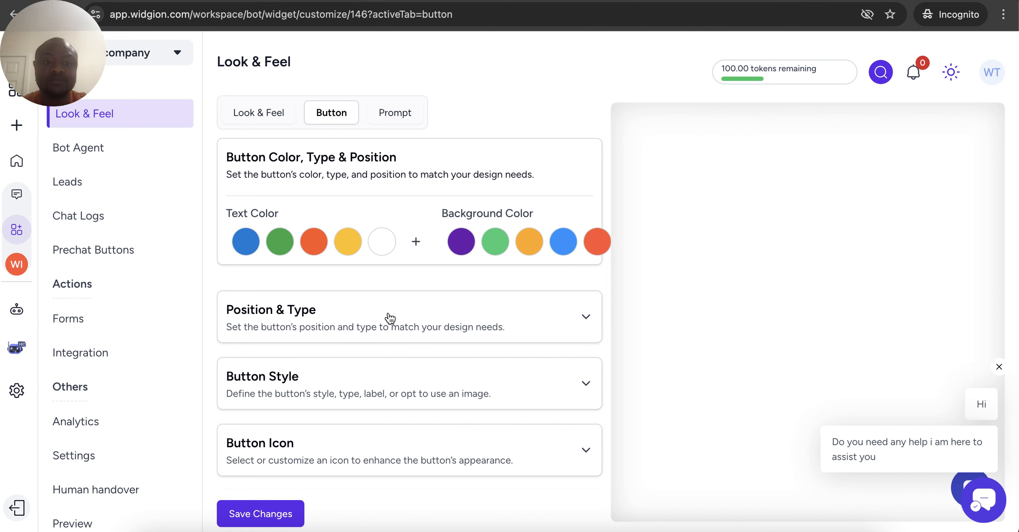
# Look through the Prompt and Button tabs, return to Look & Feel, and view the Bot Agent settings
pyautogui.click(408, 121)
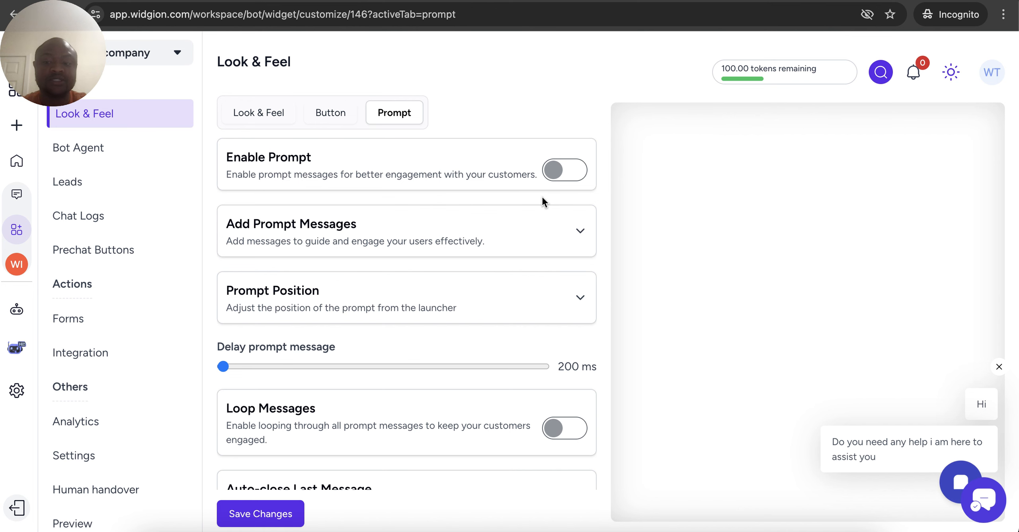
pyautogui.click(321, 125)
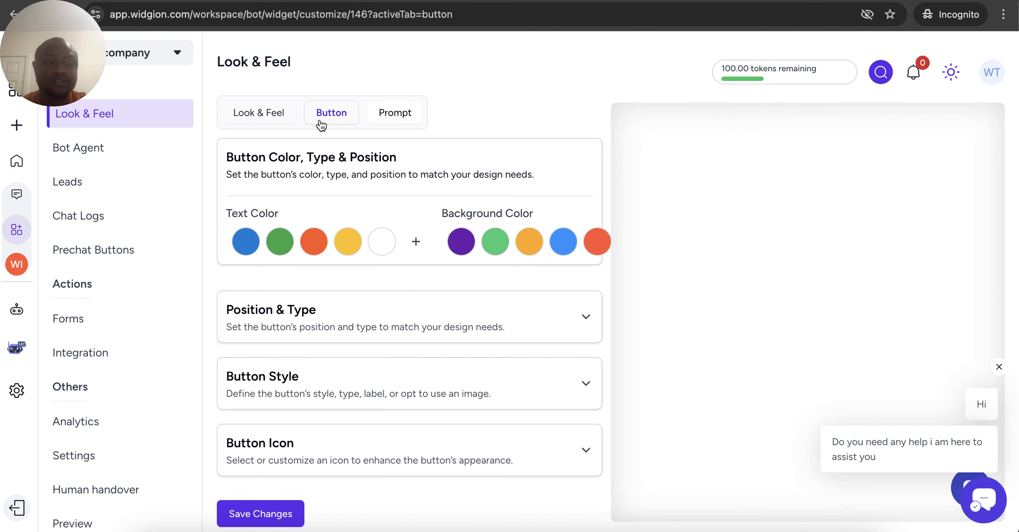
pyautogui.click(289, 121)
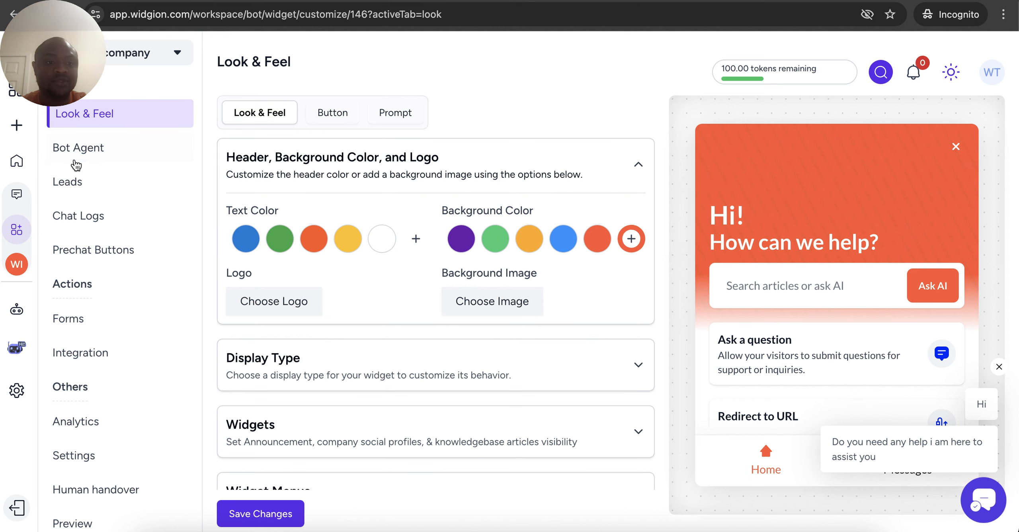
pyautogui.click(76, 164)
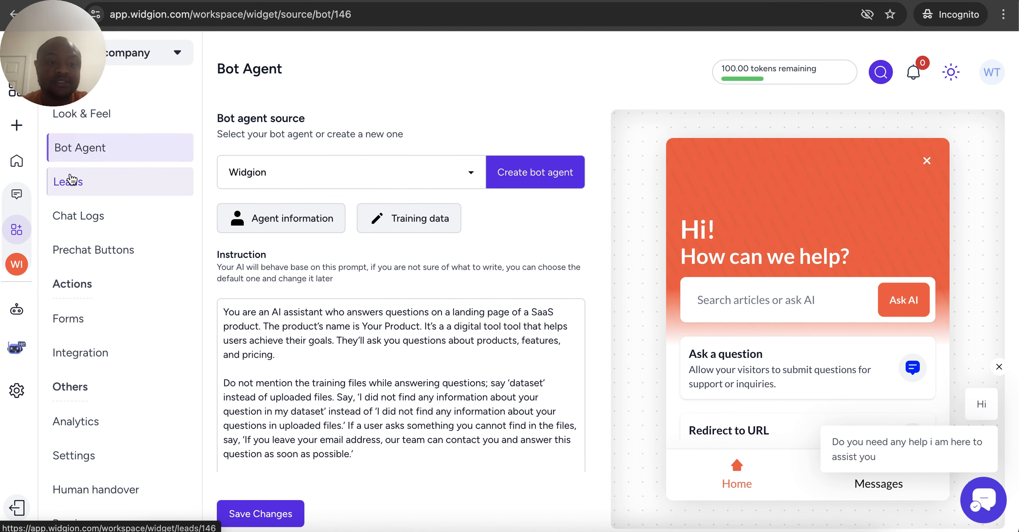
pyautogui.click(71, 180)
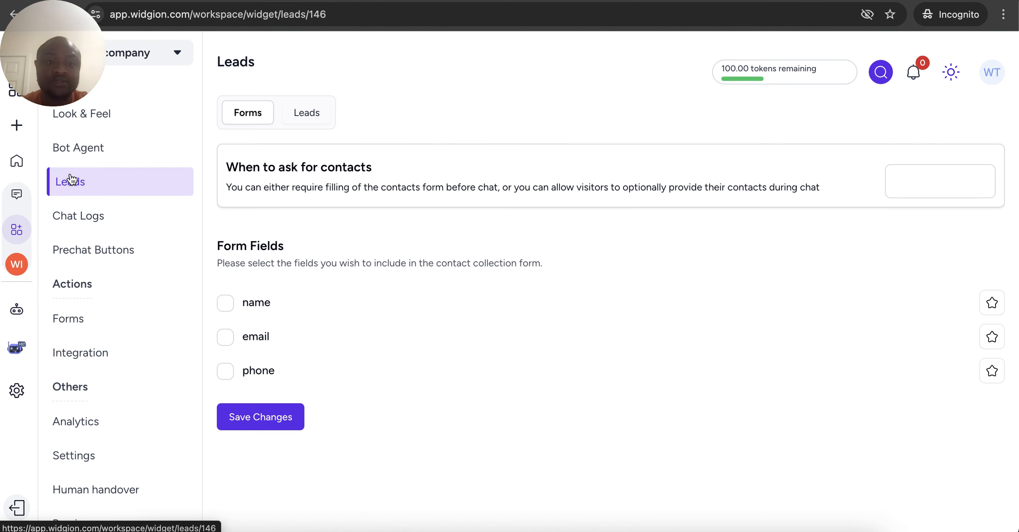
# Tour Chat Logs, Prechat Buttons, Forms, Integration and Analytics, then view the widget's Settings page
pyautogui.click(90, 216)
pyautogui.click(87, 263)
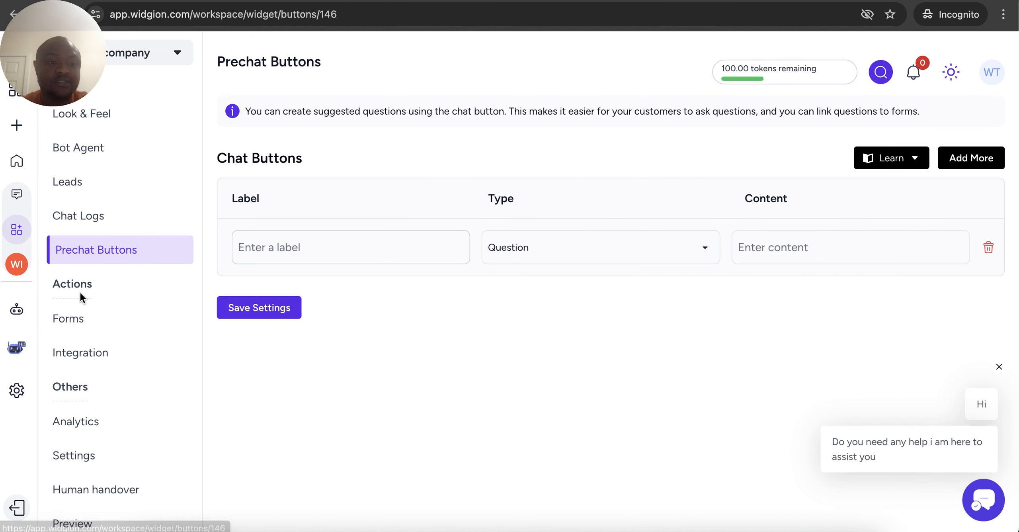
pyautogui.click(72, 322)
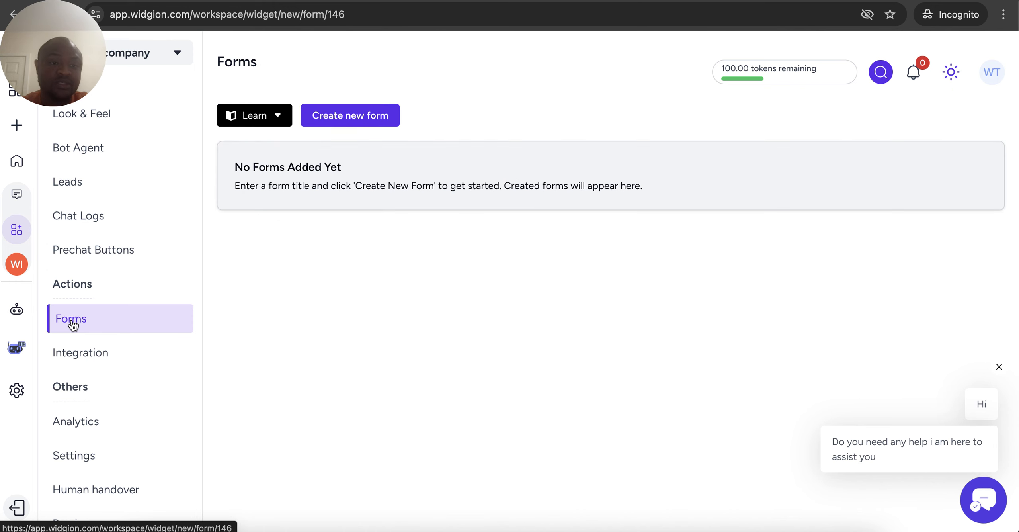
pyautogui.click(84, 355)
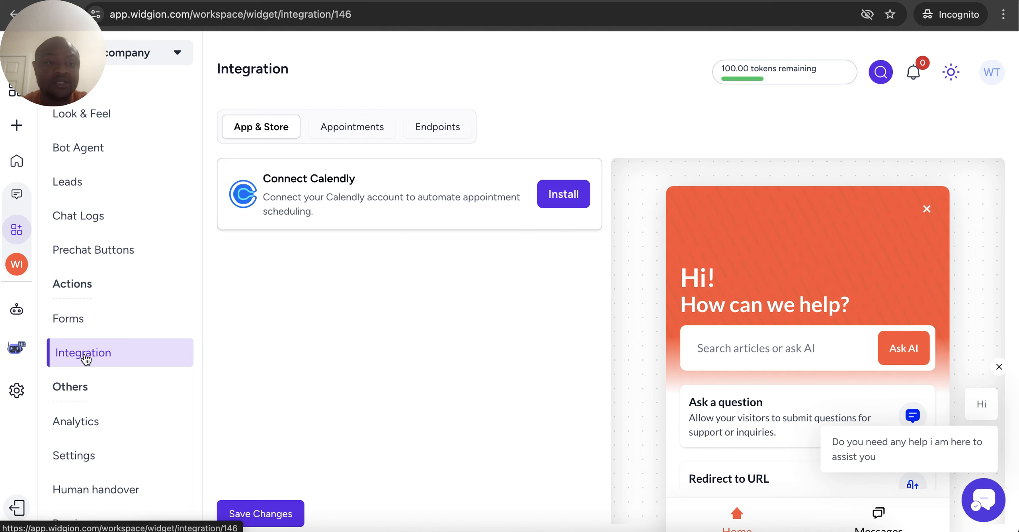
pyautogui.click(90, 423)
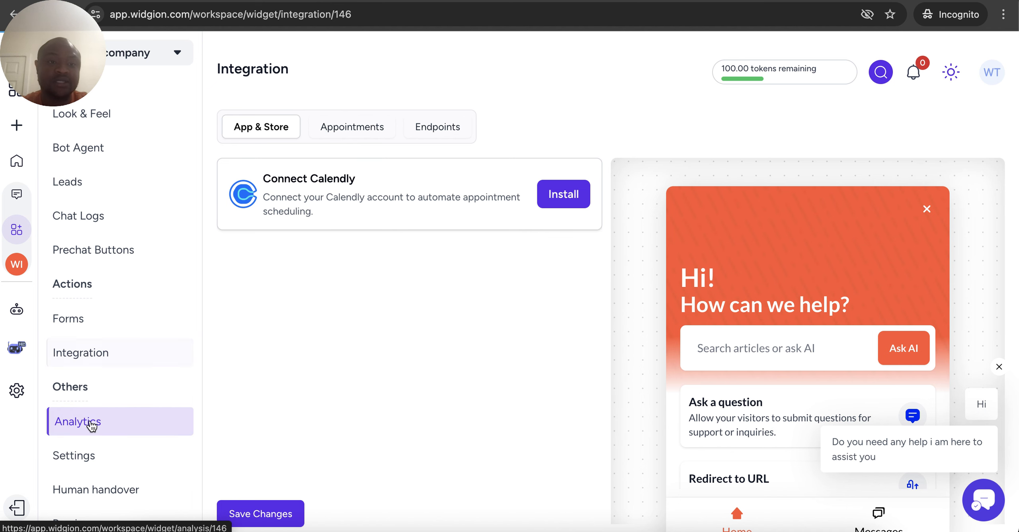
pyautogui.click(78, 461)
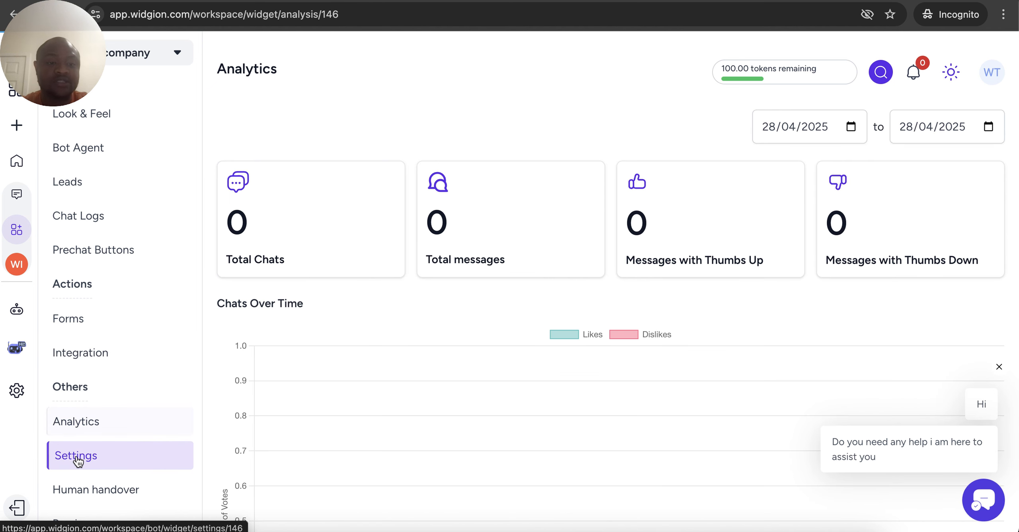
pyautogui.scroll(-1, 75, 461)
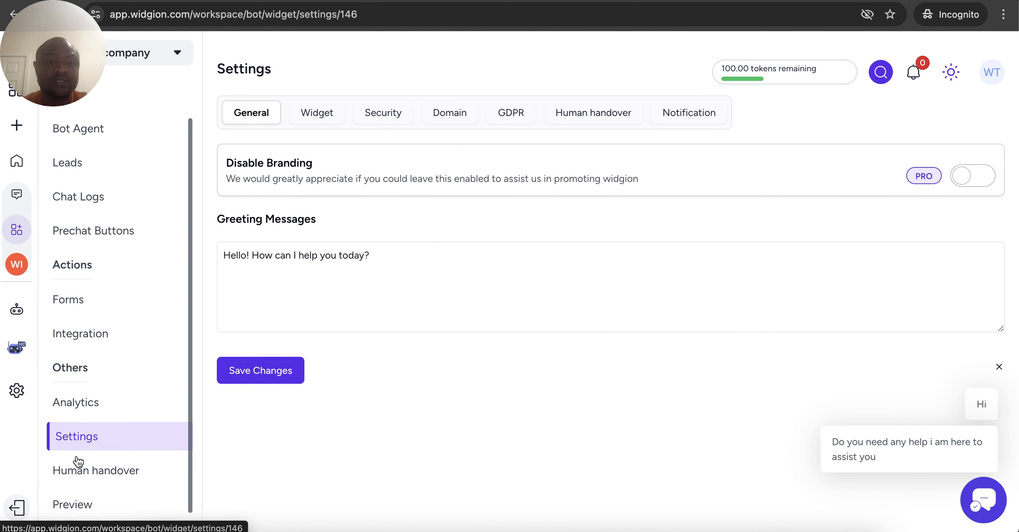
pyautogui.click(314, 115)
# Review the Security, Domain, GDPR, Human handover and Notification settings, then show the widget Preview
pyautogui.click(375, 119)
pyautogui.click(436, 116)
pyautogui.click(504, 125)
pyautogui.click(575, 123)
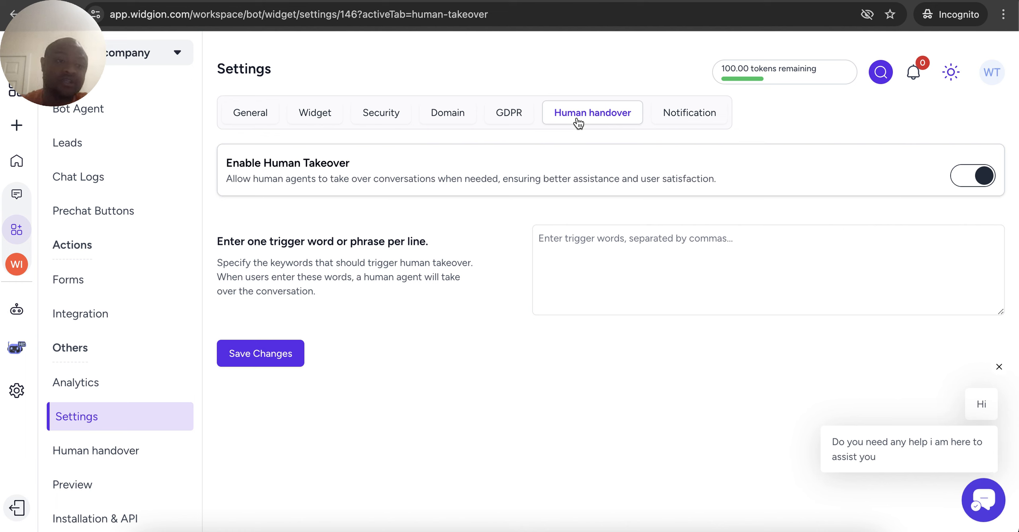
pyautogui.click(693, 115)
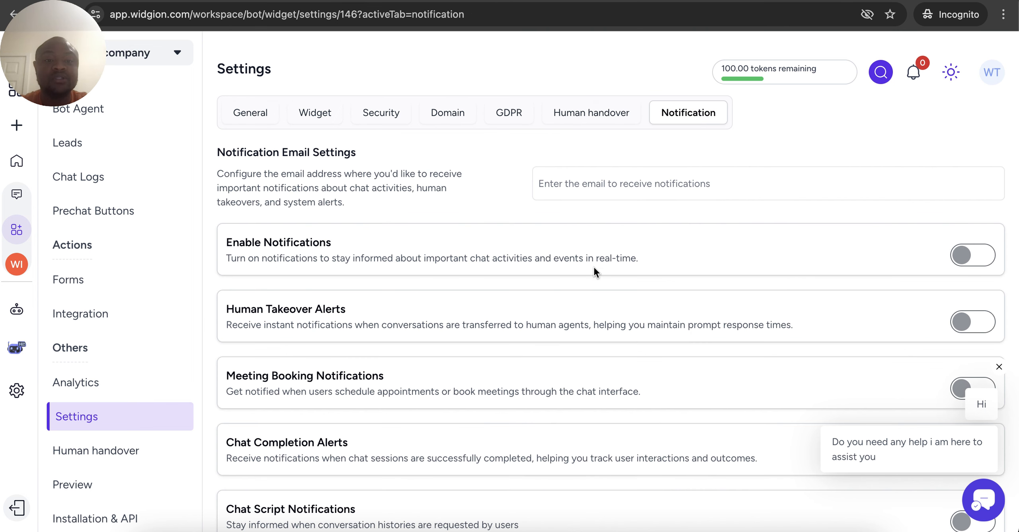
pyautogui.scroll(-2, 594, 266)
pyautogui.scroll(2, 593, 266)
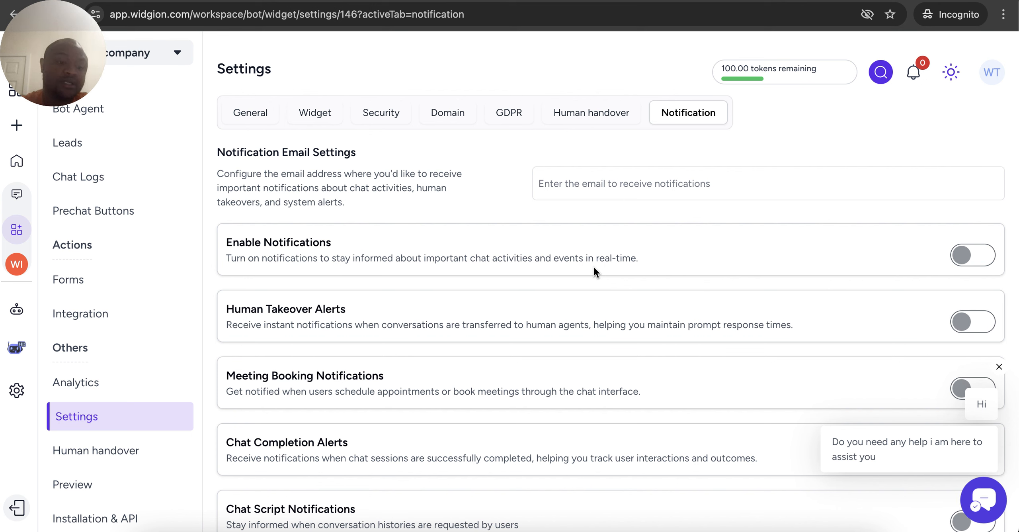
pyautogui.click(83, 484)
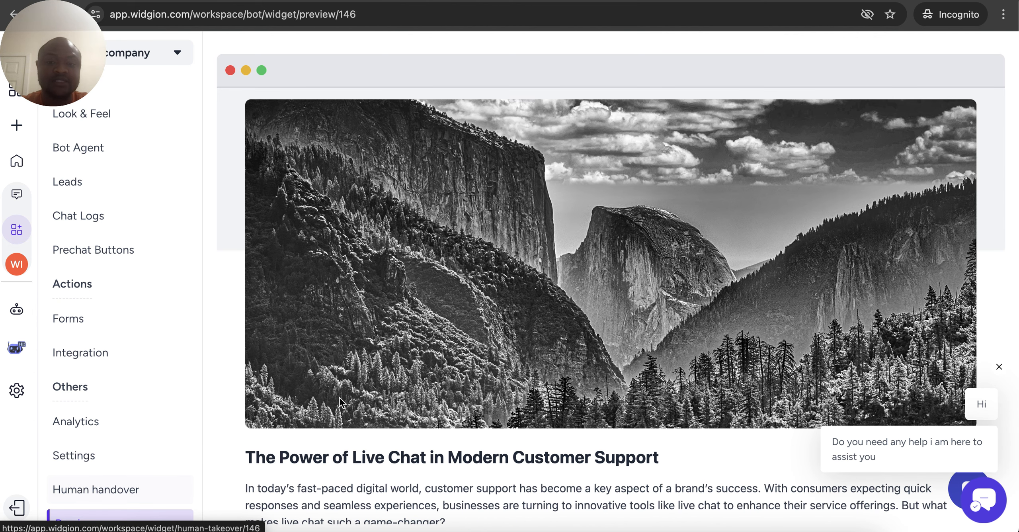
# Dismiss the preview greetings, open and close the chat window, then go to Installation & API
pyautogui.click(1000, 368)
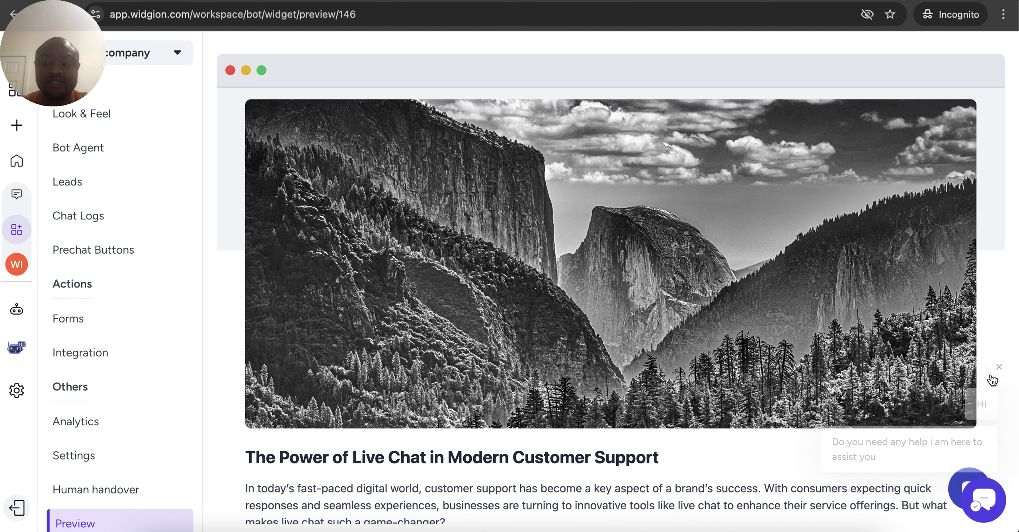
pyautogui.click(959, 477)
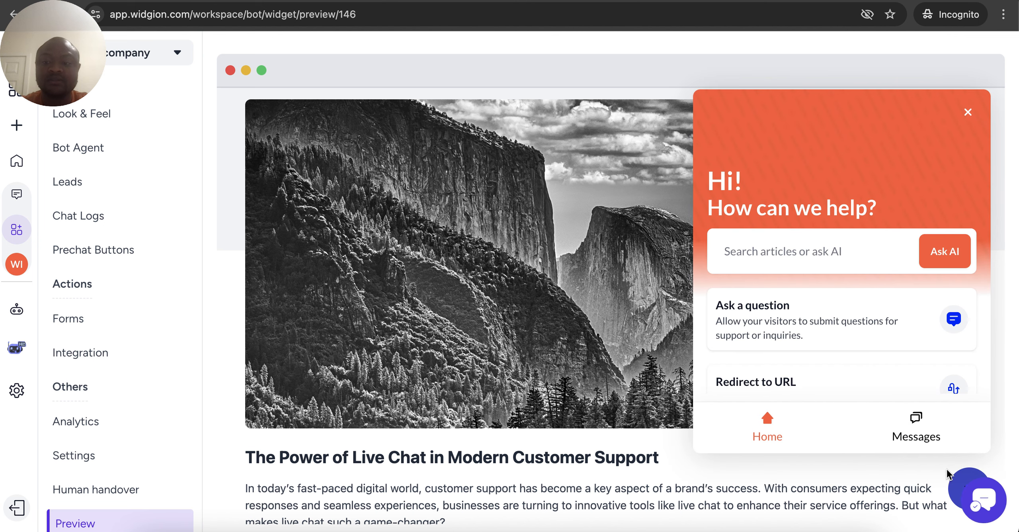
pyautogui.click(963, 483)
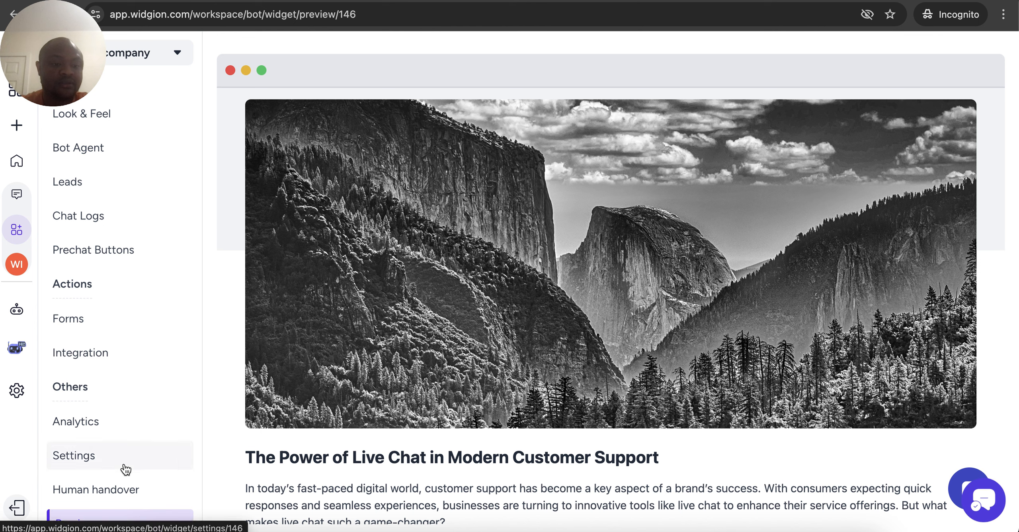
pyautogui.scroll(-1, 100, 482)
pyautogui.click(90, 519)
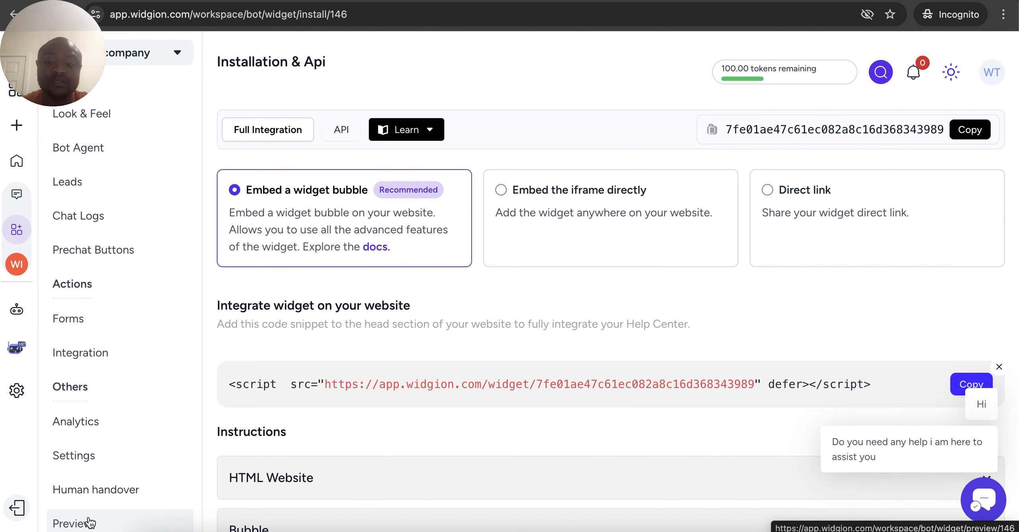
# Switch the chatbot embed option to Direct link to show its shareable URL, then list the Widgion products
pyautogui.click(522, 228)
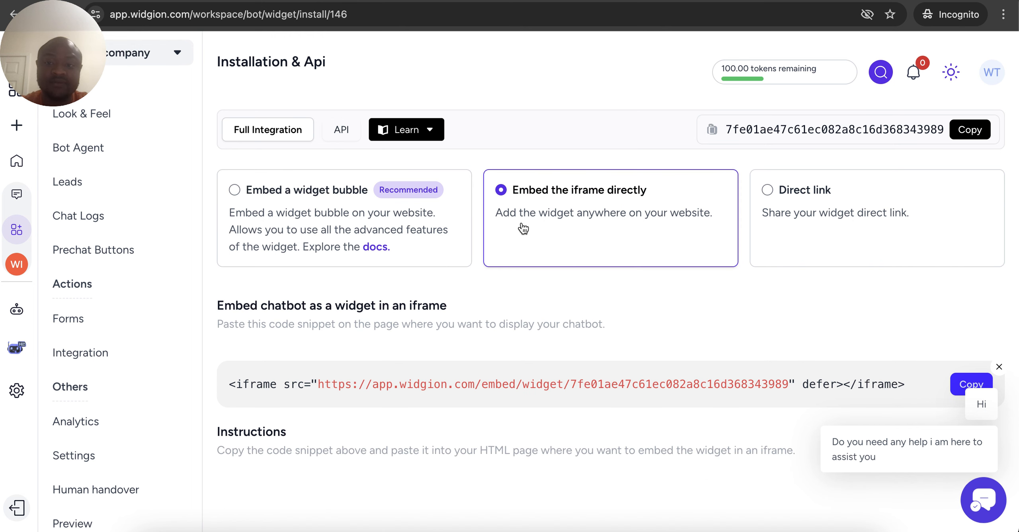
pyautogui.click(787, 209)
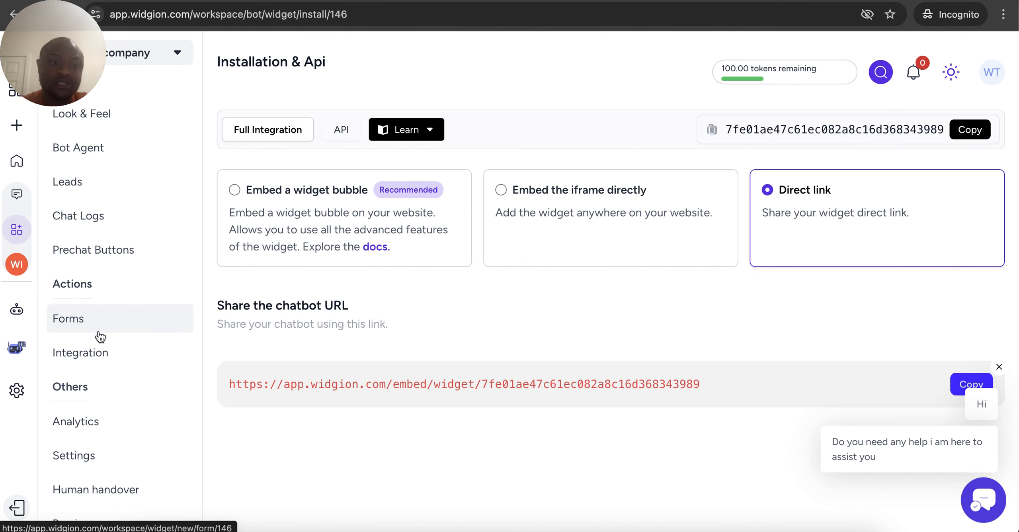
pyautogui.click(16, 89)
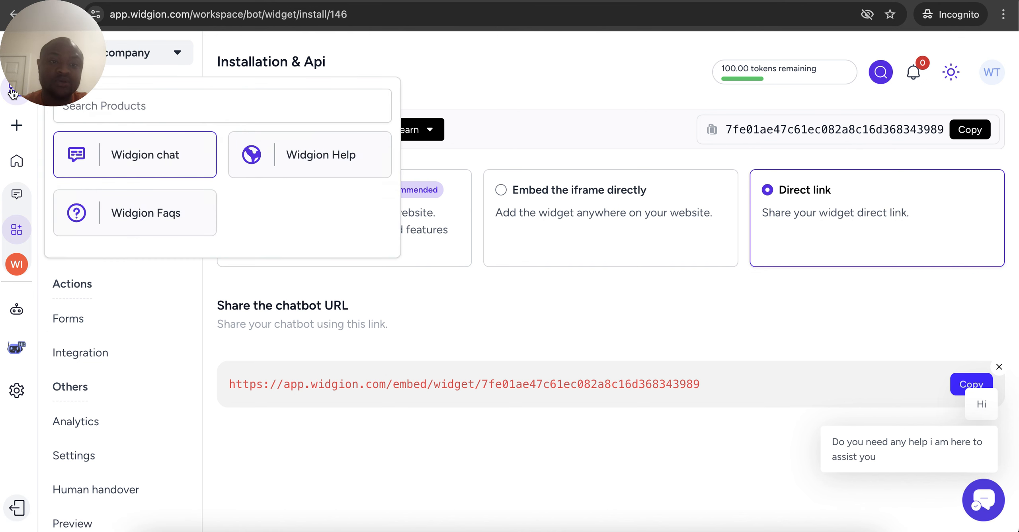
# Switch to Widgion Help and create a help center named 'Widgion help center'
pyautogui.click(280, 178)
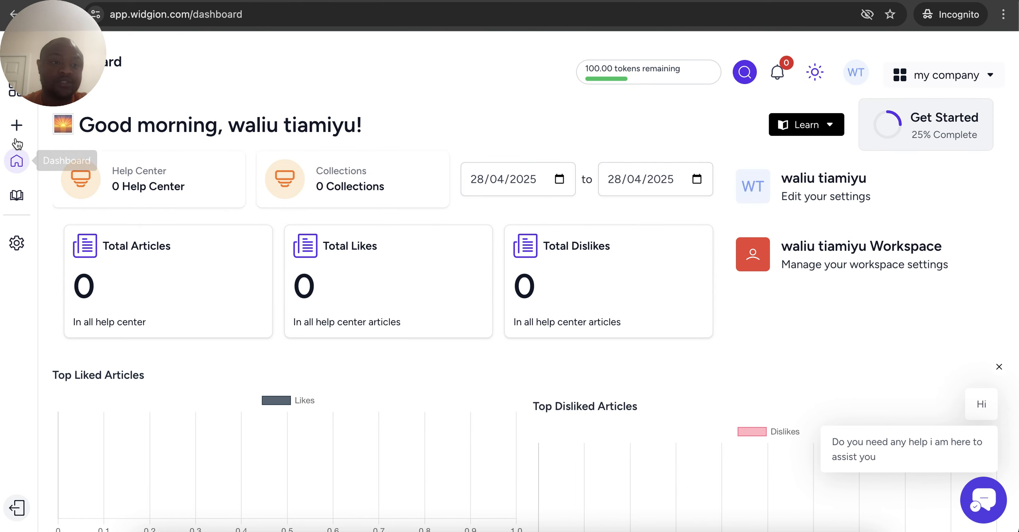
pyautogui.click(16, 125)
pyautogui.click(406, 284)
pyautogui.write('Widgion he')
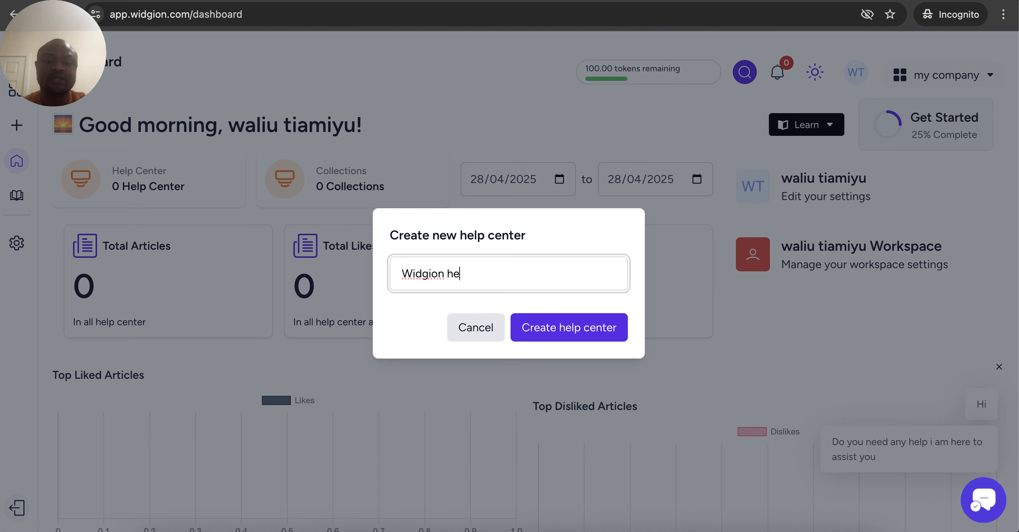
pyautogui.write('lp center')
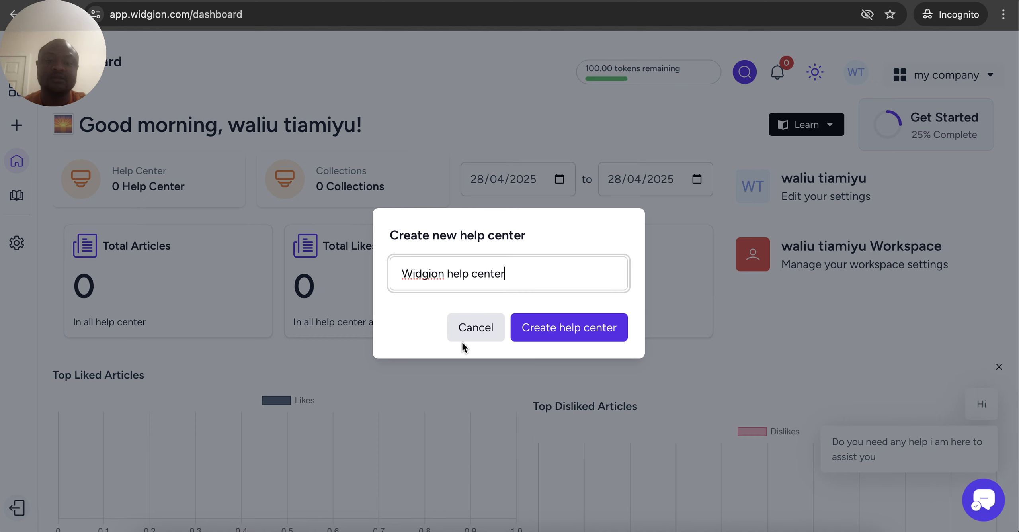
pyautogui.click(529, 329)
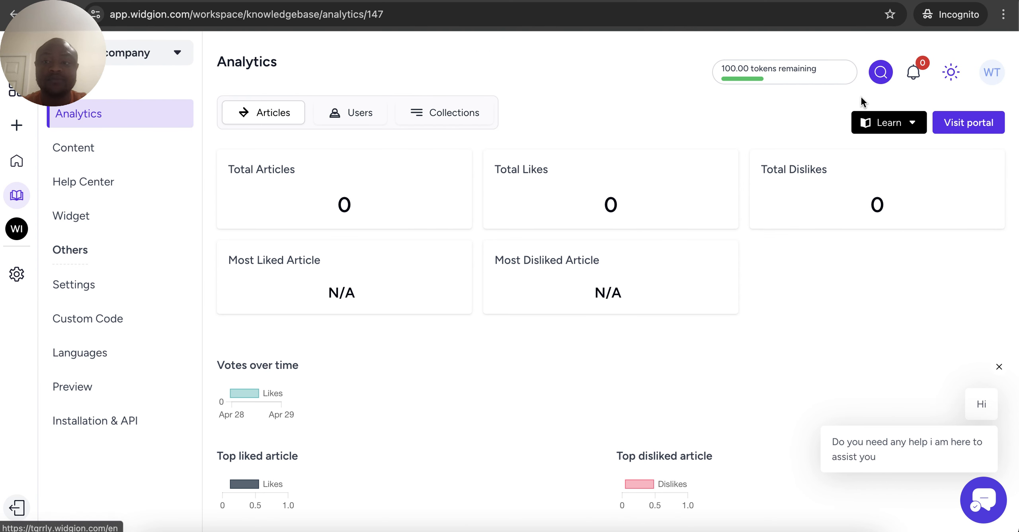
# Check the public help center portal, then go to the empty Content collections page
pyautogui.click(948, 125)
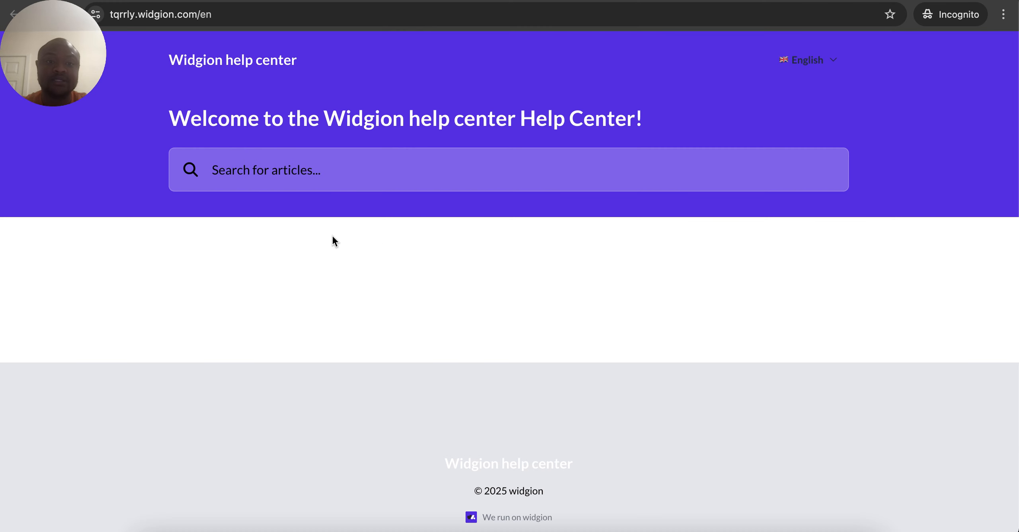
pyautogui.press('super+w')
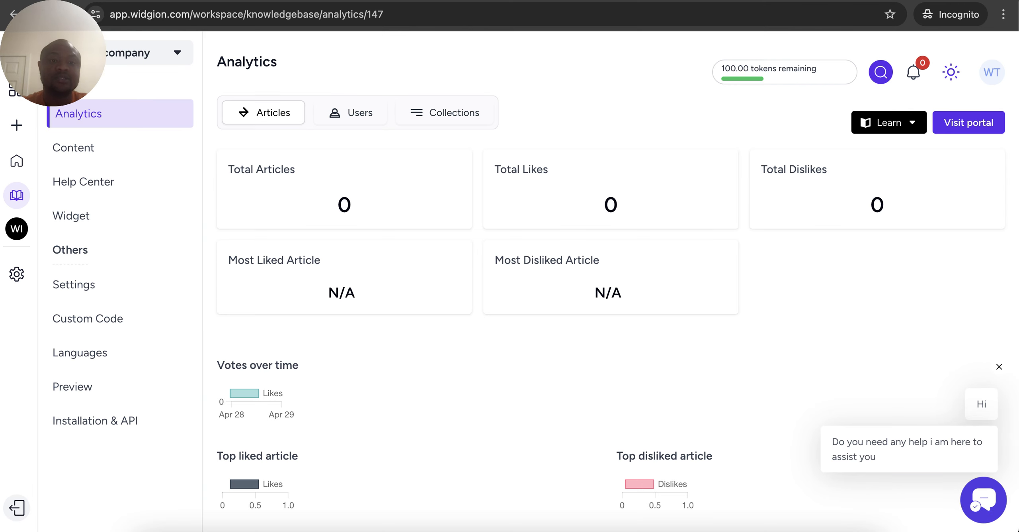
pyautogui.click(104, 162)
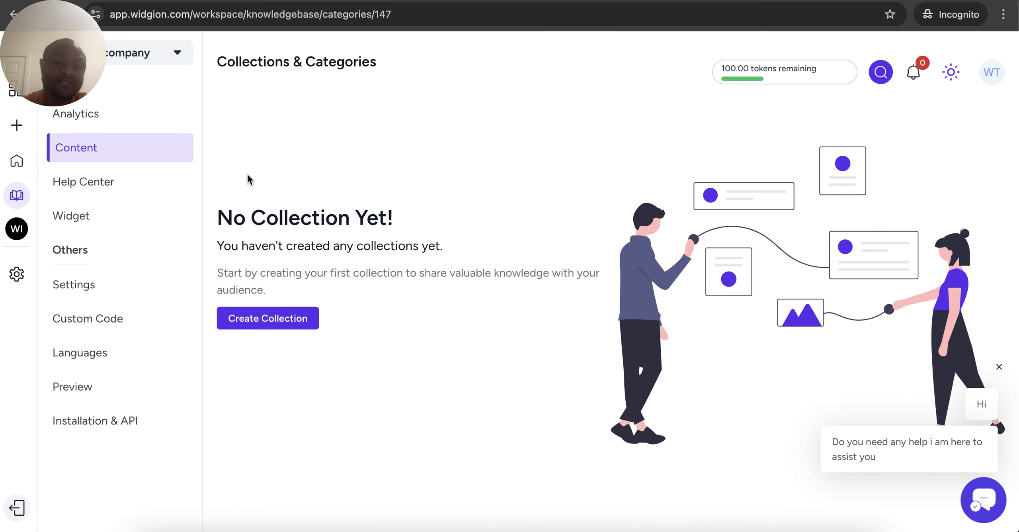
# Create the 'Get started' category with description 'Getstarted description' and the award-ribbon icon, then open it
pyautogui.click(281, 317)
pyautogui.click(786, 148)
pyautogui.write('Gent')
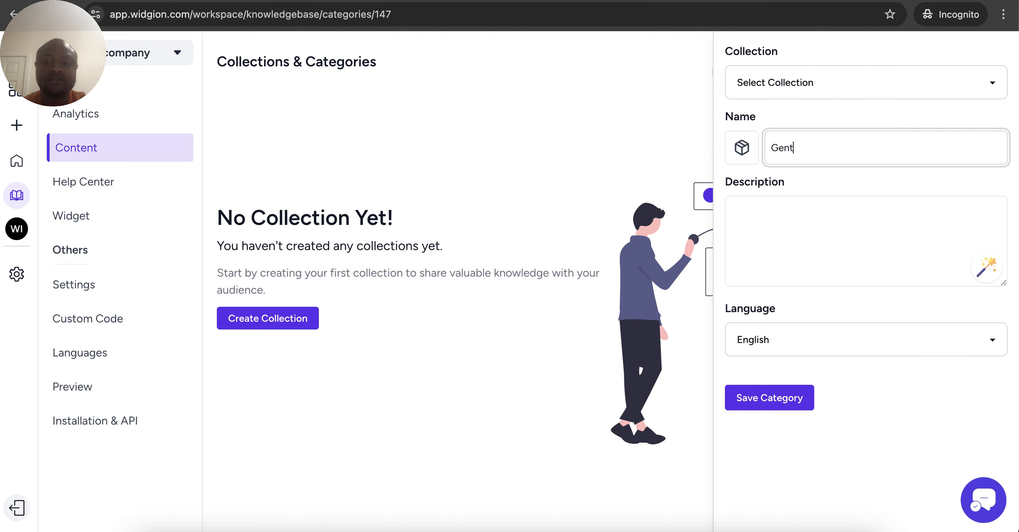
pyautogui.write(' started')
pyautogui.click(799, 242)
pyautogui.write('Ge')
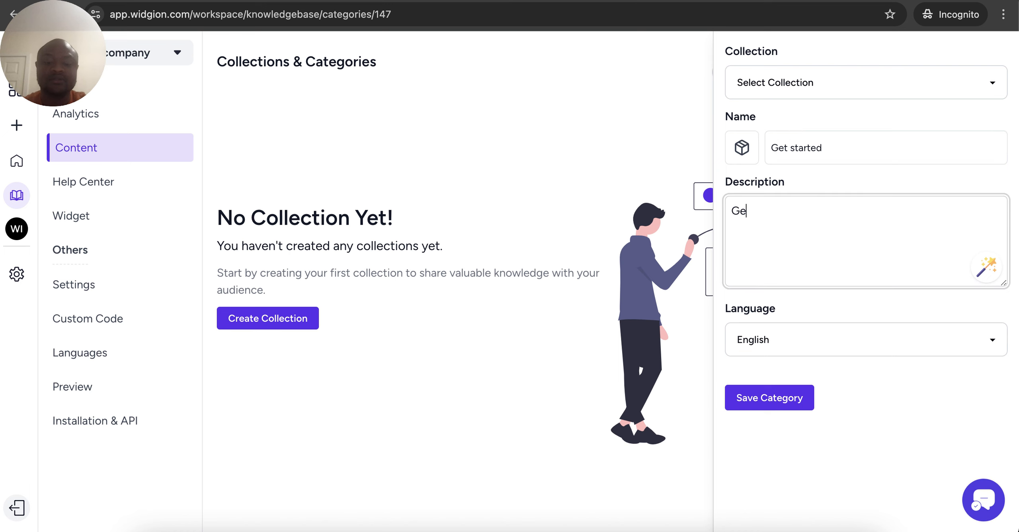
pyautogui.write('tstarted description')
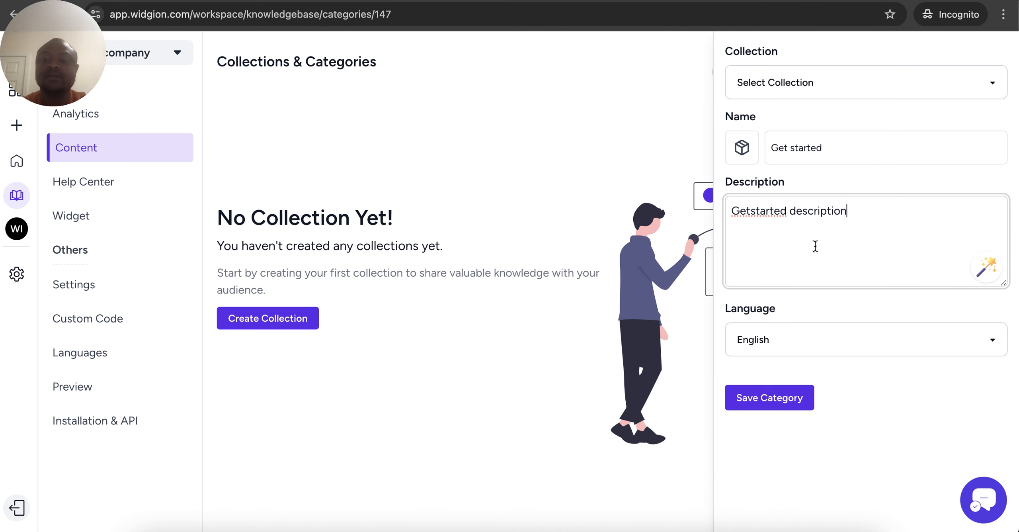
pyautogui.click(755, 160)
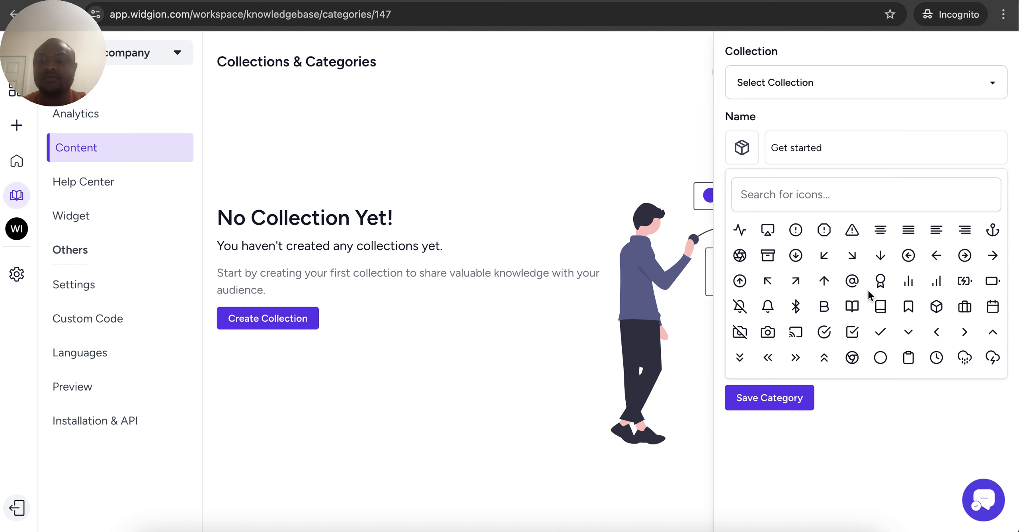
pyautogui.click(880, 283)
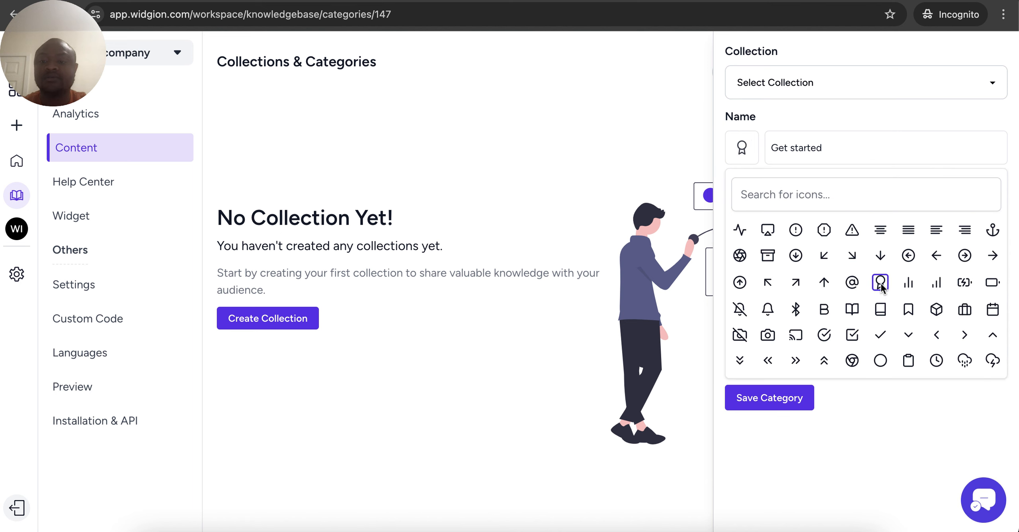
pyautogui.click(891, 413)
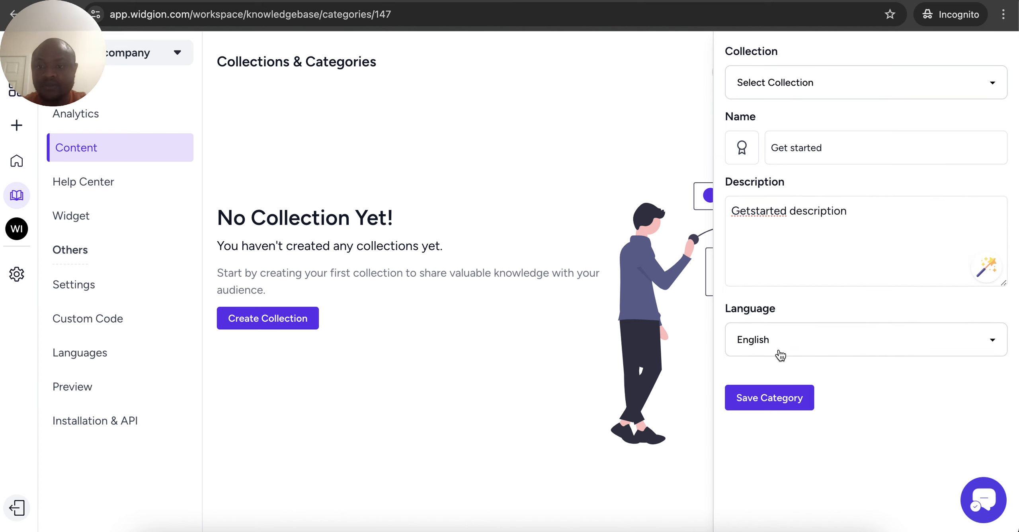
pyautogui.click(762, 401)
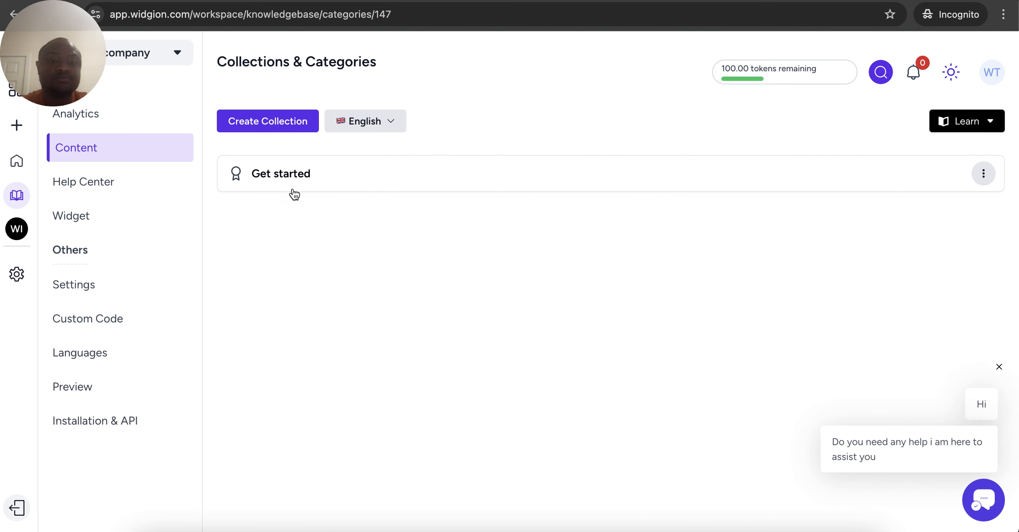
pyautogui.click(294, 184)
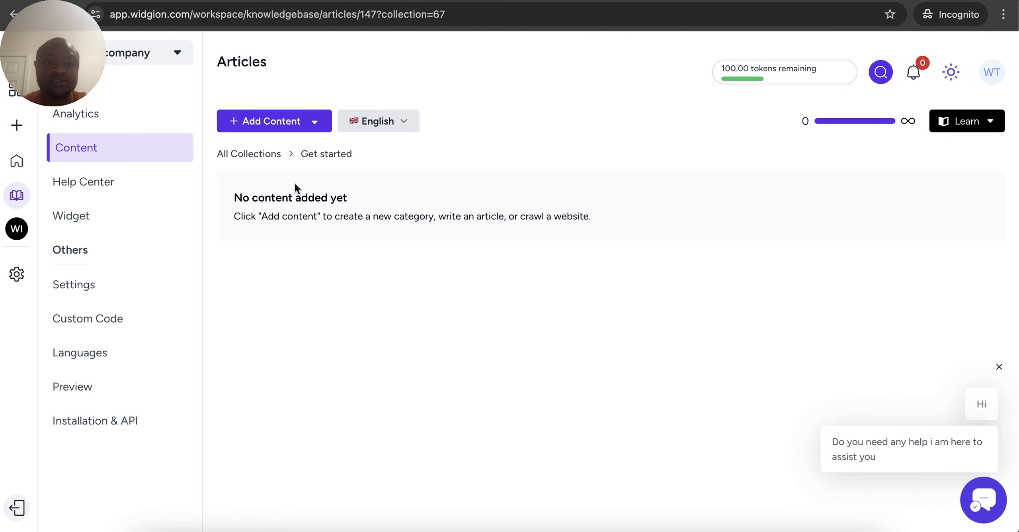
# Create and publish 'Article 1' in Get started with a short description and body text
pyautogui.click(296, 132)
pyautogui.click(275, 162)
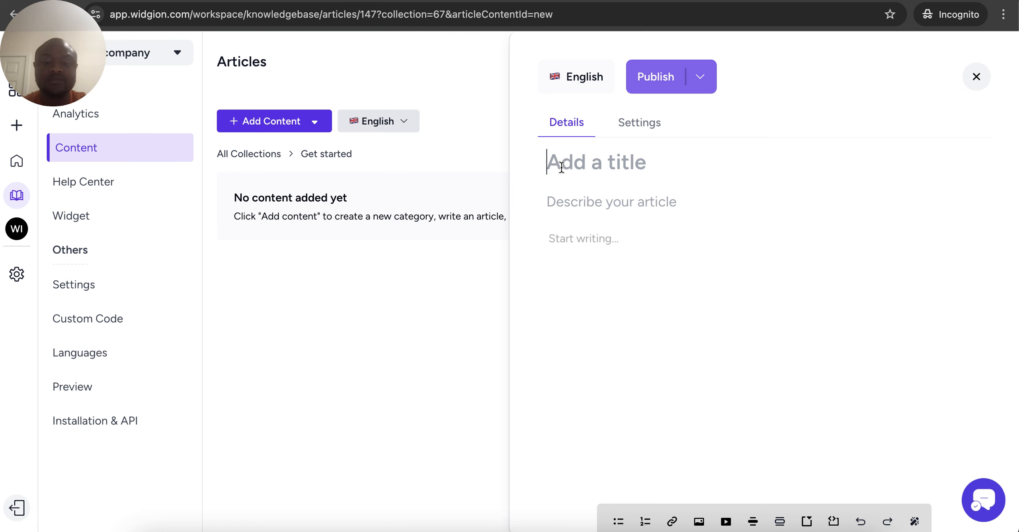
pyautogui.write('Article 1')
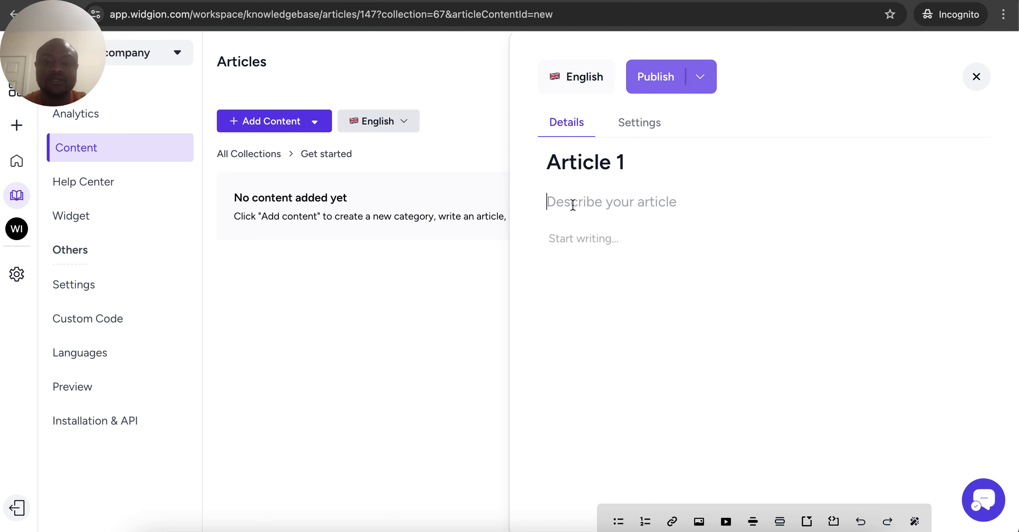
pyautogui.write('Article 1 dee')
pyautogui.write('cription')
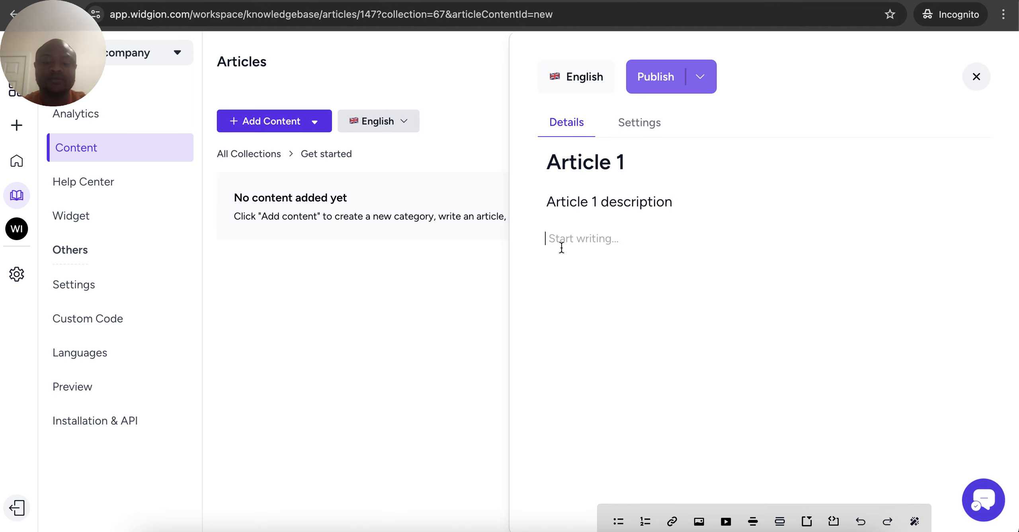
pyautogui.write('This is a descrip')
pyautogui.press('BackSpace')
pyautogui.press('BackSpace')
pyautogui.press('BackSpace')
pyautogui.press('BackSpace')
pyautogui.press('BackSpace')
pyautogui.write('conte')
pyautogui.press('BackSpace')
pyautogui.press('BackSpace')
pyautogui.press('BackSpace')
pyautogui.press('BackSpace')
pyautogui.write('ontent of article one')
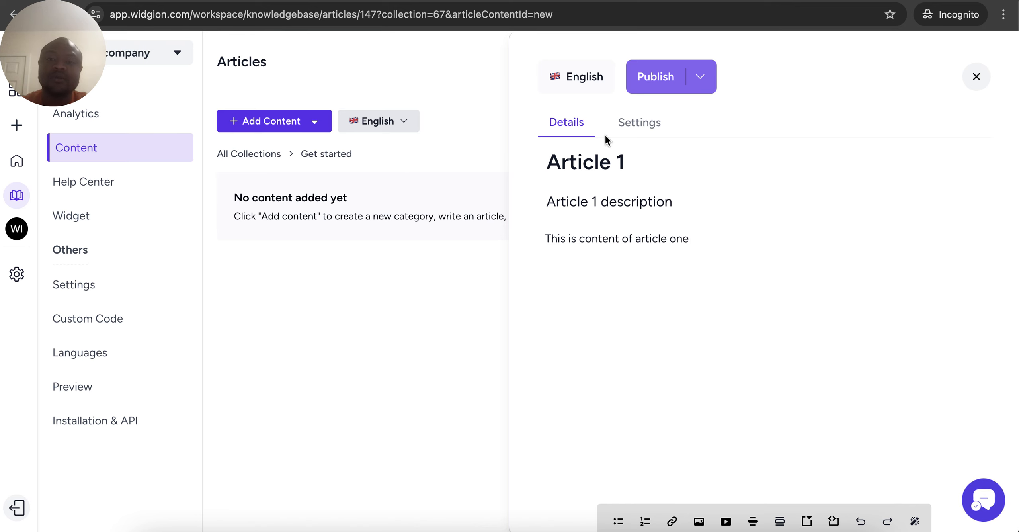
pyautogui.click(655, 80)
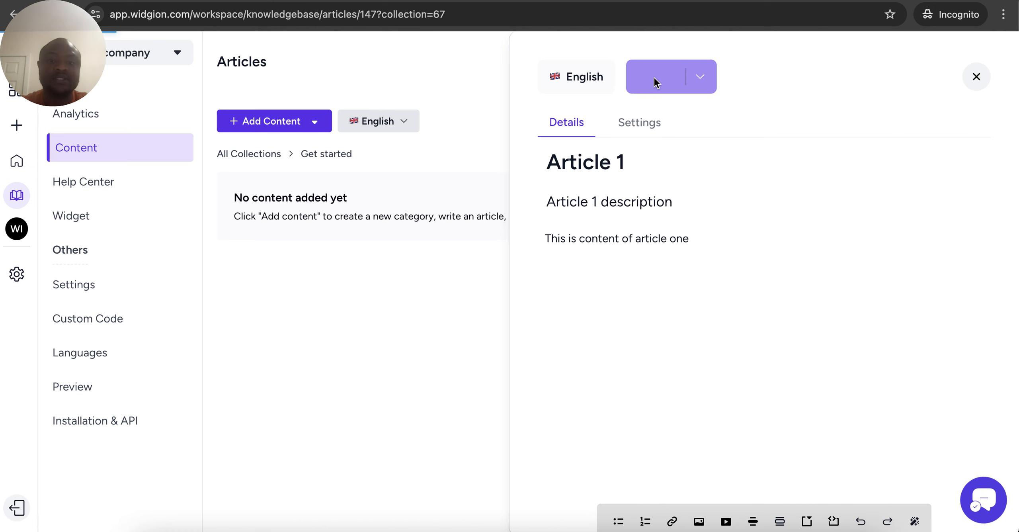
pyautogui.click(317, 0)
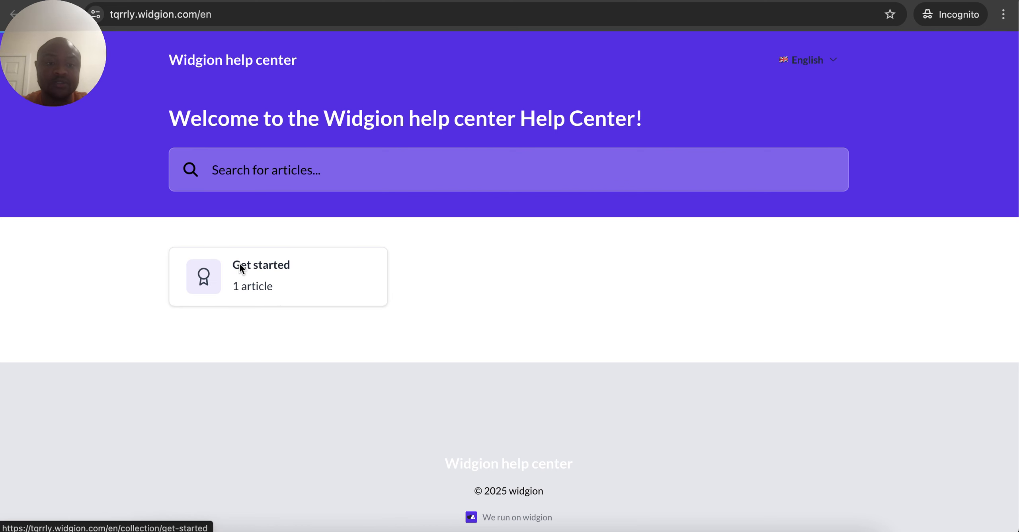
pyautogui.click(239, 264)
pyautogui.click(203, 449)
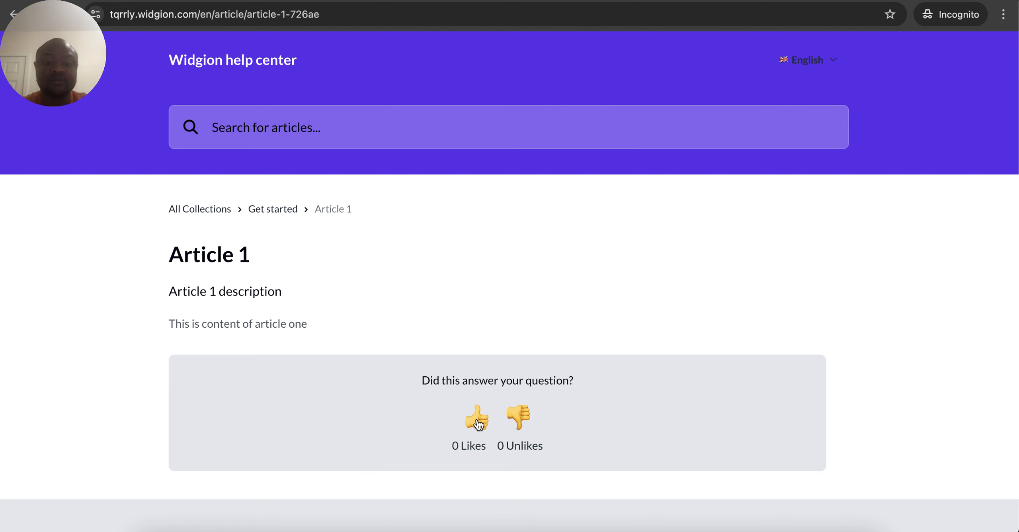
pyautogui.click(161, 1)
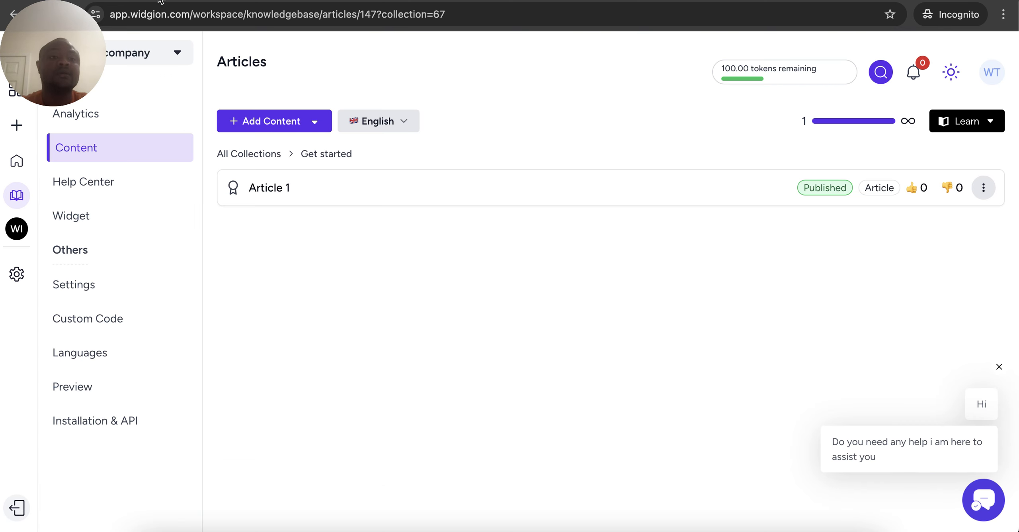
pyautogui.click(91, 191)
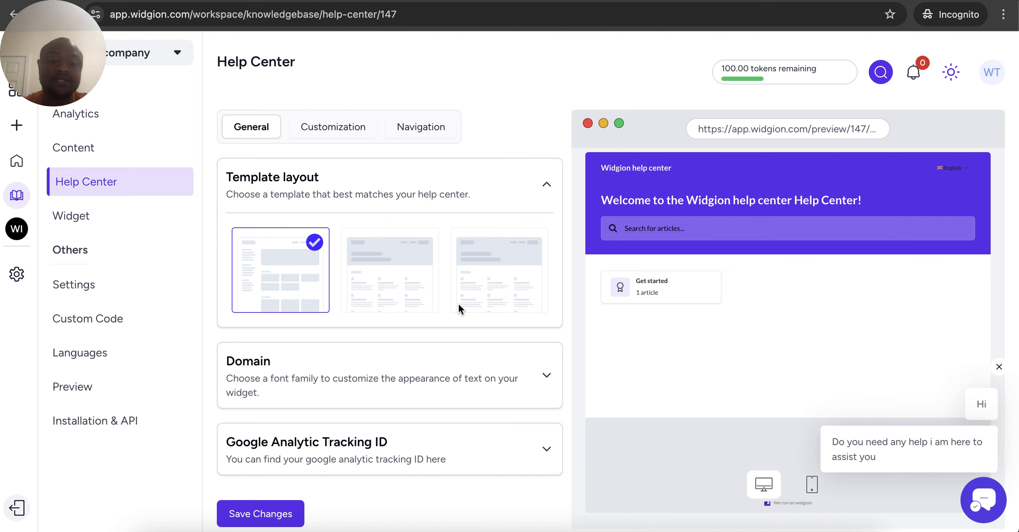
# Try the help center template layouts, settling on the first one
pyautogui.click(350, 256)
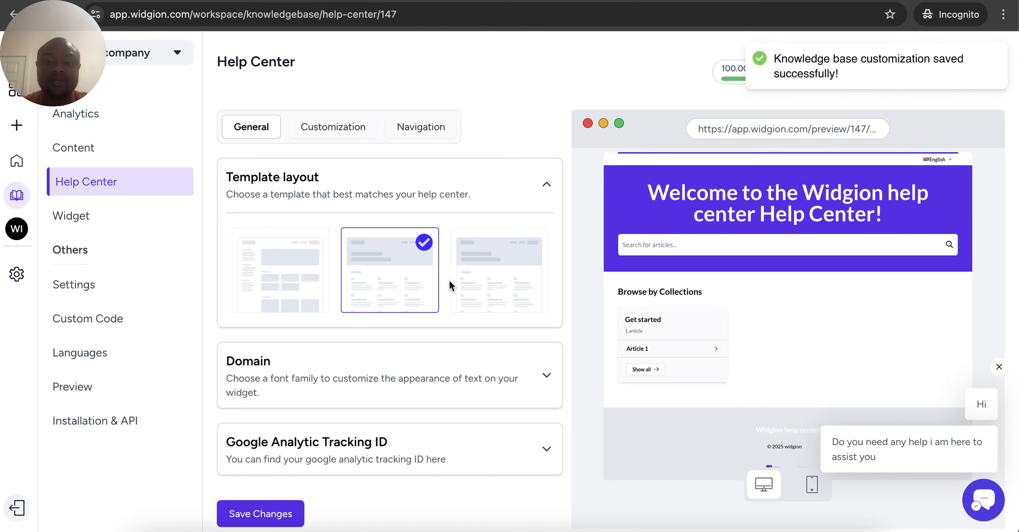
pyautogui.click(479, 277)
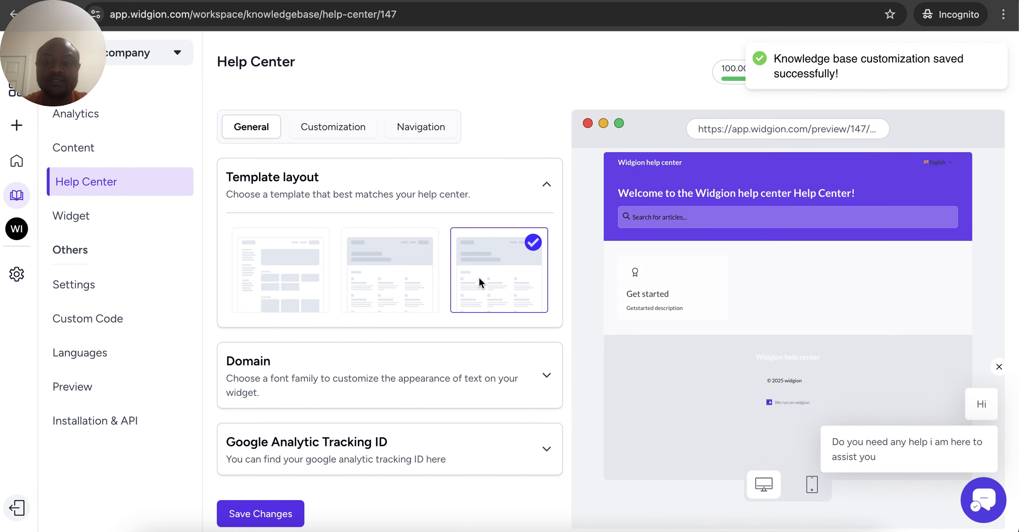
pyautogui.click(279, 283)
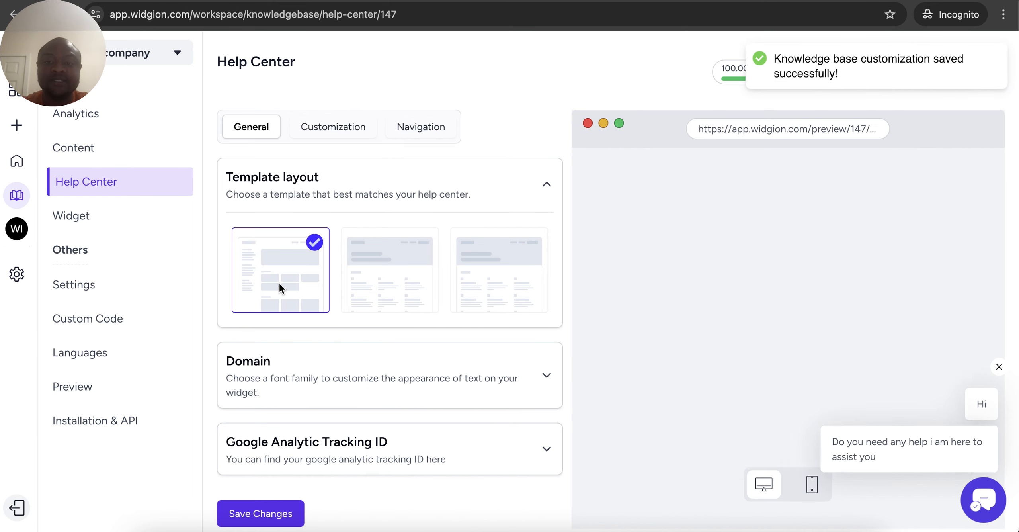
# Set the header background to blue, save it, and confirm the colour on the live page
pyautogui.click(315, 132)
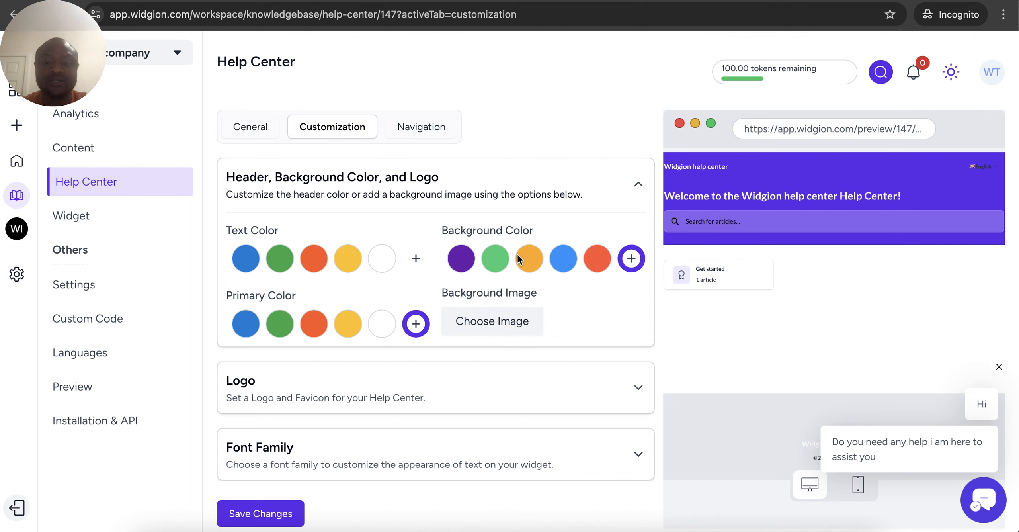
pyautogui.click(569, 266)
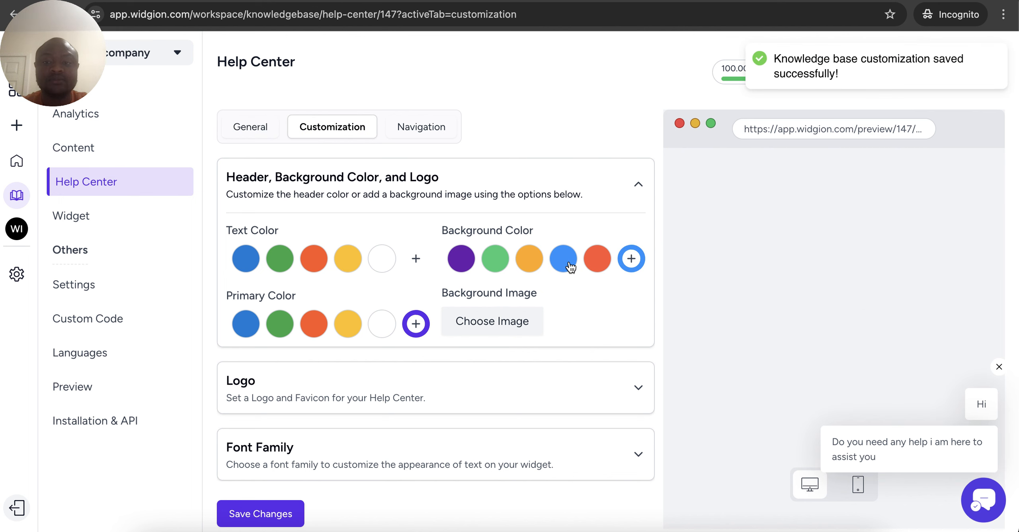
pyautogui.click(260, 522)
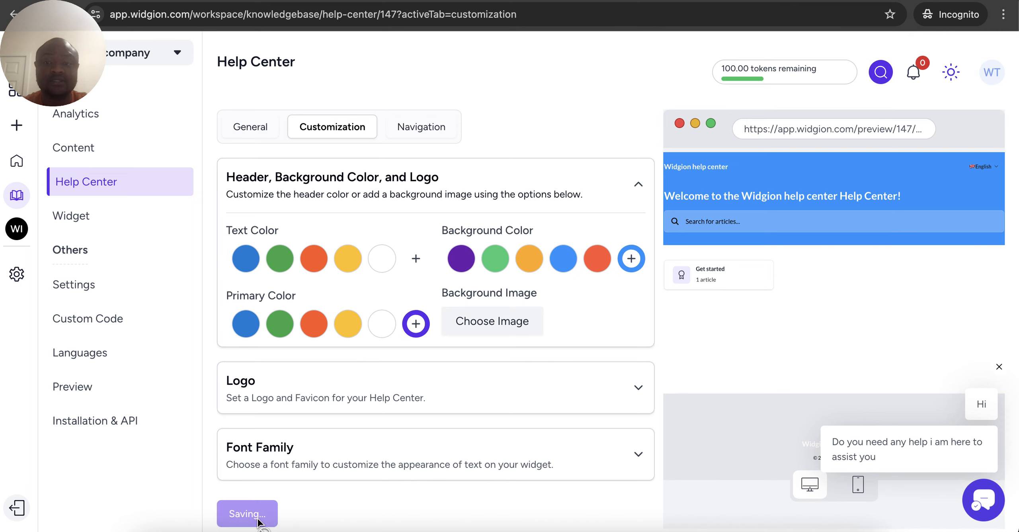
pyautogui.hotkey('ctrl', 'Tab')
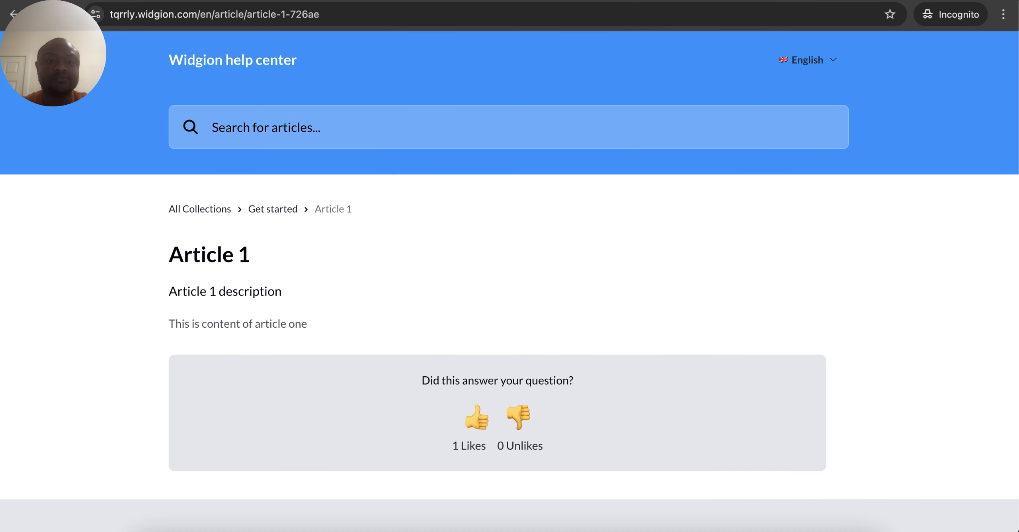
pyautogui.click(285, 138)
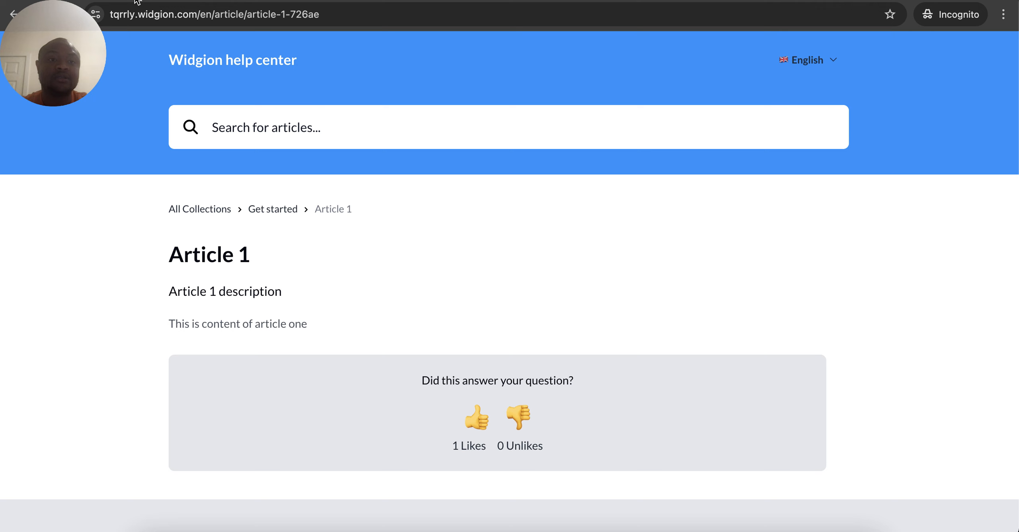
pyautogui.hotkey('ctrl', 'shift', 'Tab')
pyautogui.click(391, 137)
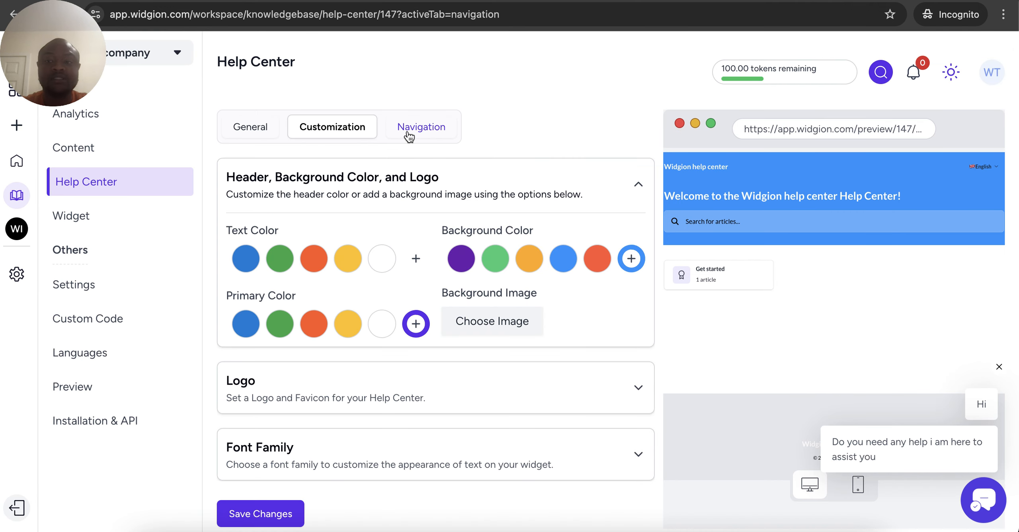
pyautogui.click(383, 195)
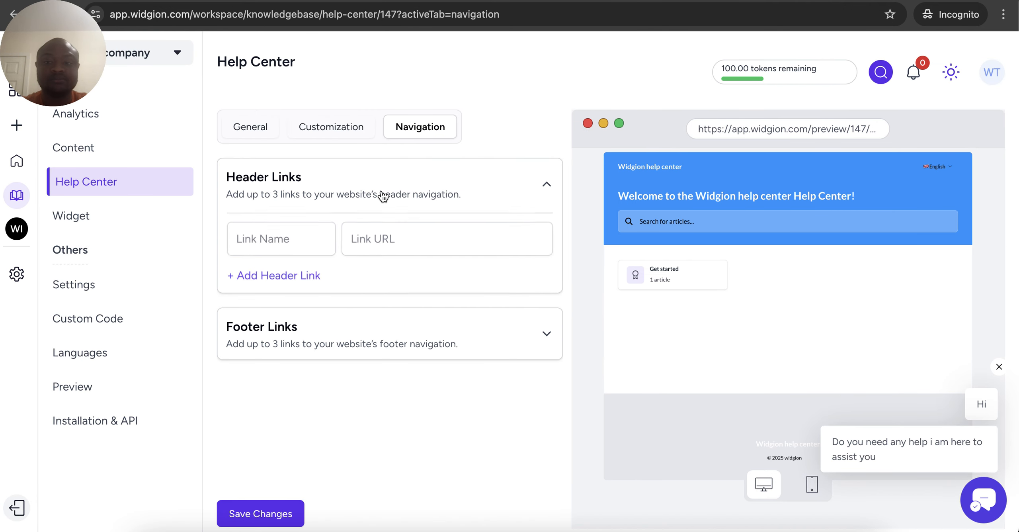
pyautogui.click(300, 243)
pyautogui.write('Home')
pyautogui.press('BackSpace')
pyautogui.write('e')
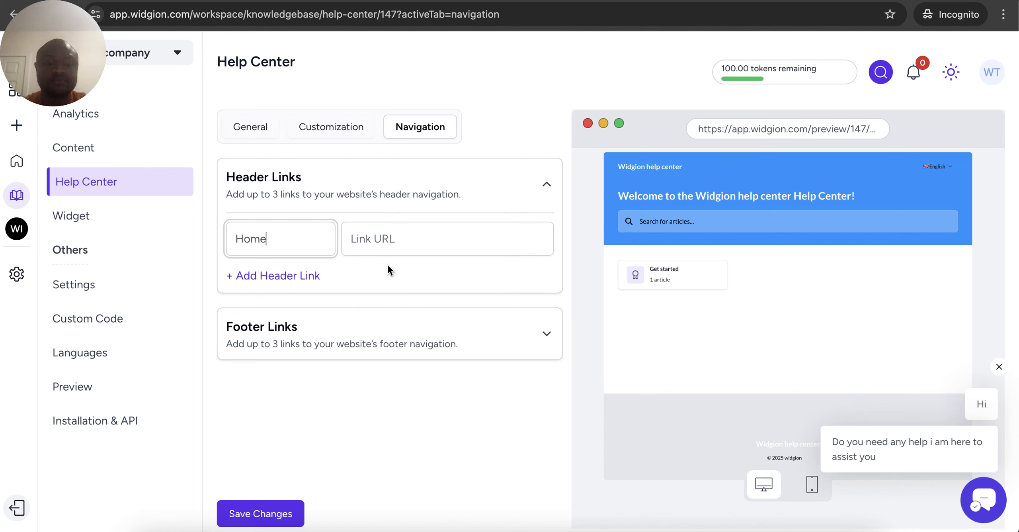
pyautogui.click(398, 243)
pyautogui.write('https:')
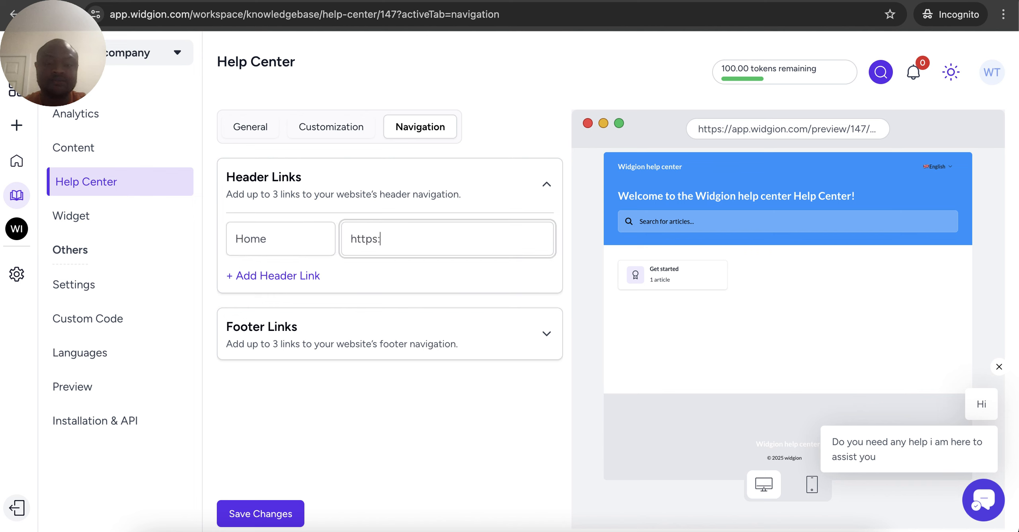
pyautogui.write('//widgion.com')
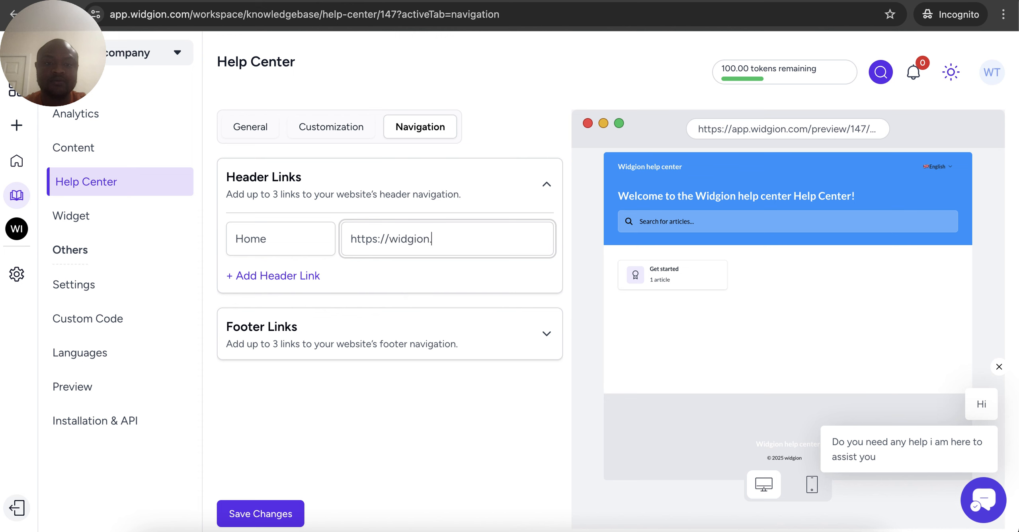
pyautogui.click(274, 515)
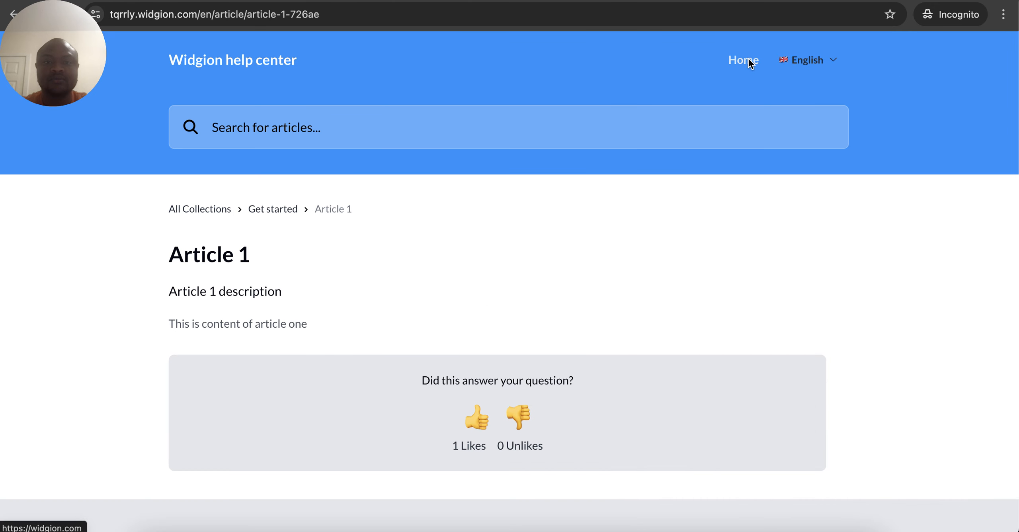
pyautogui.click(748, 59)
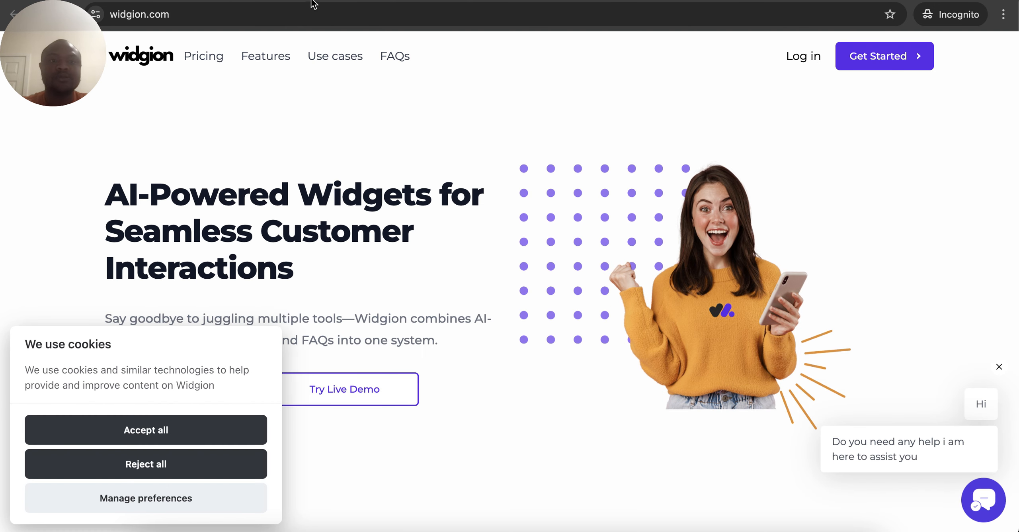
pyautogui.hotkey('ctrl', 'shift', 'Tab')
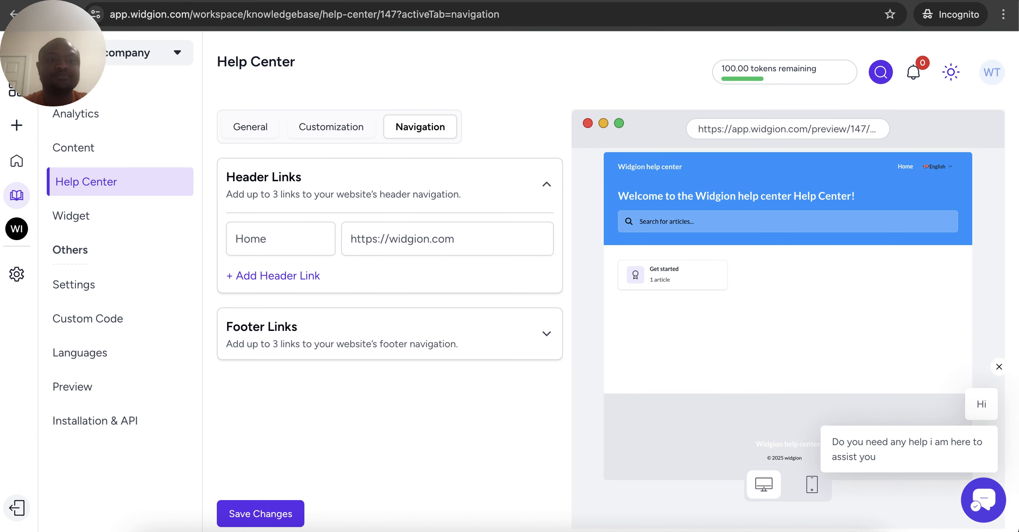
# Open the widget settings and browse the Chat Widget help articles in the popup
pyautogui.click(74, 220)
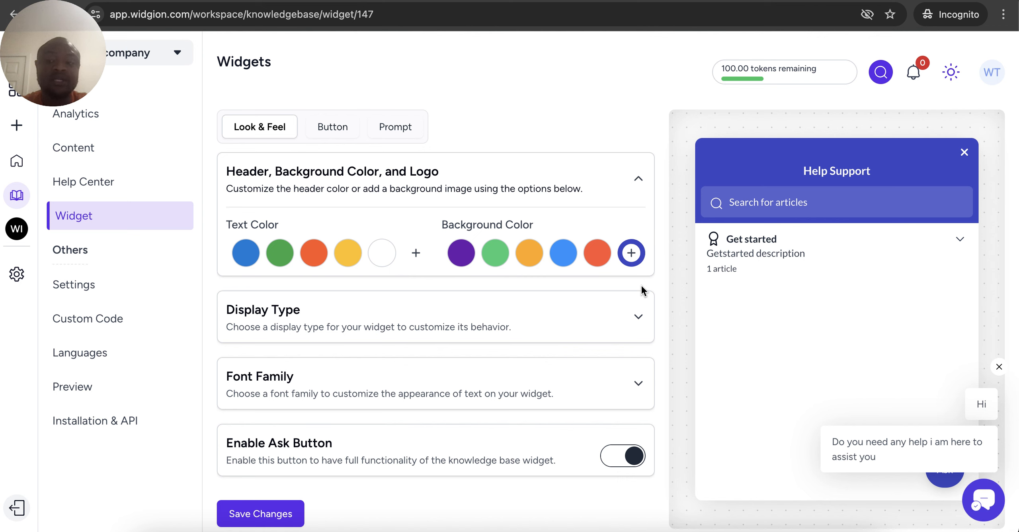
pyautogui.click(979, 494)
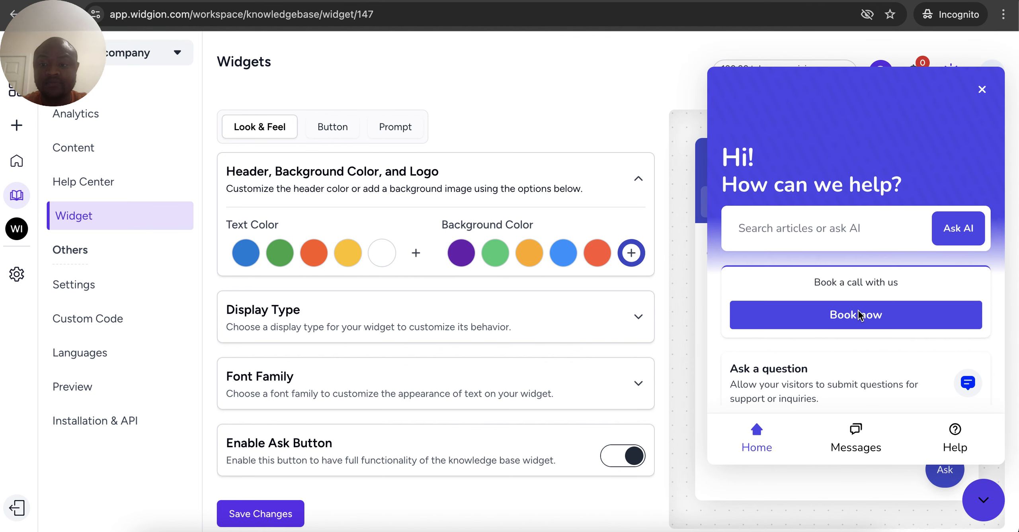
pyautogui.click(951, 435)
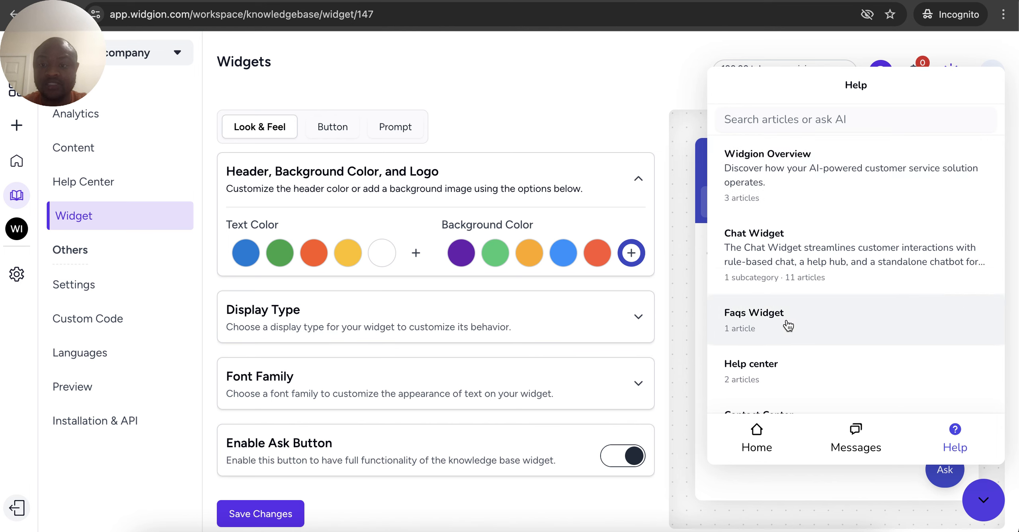
pyautogui.scroll(-4, 788, 326)
pyautogui.scroll(4, 788, 325)
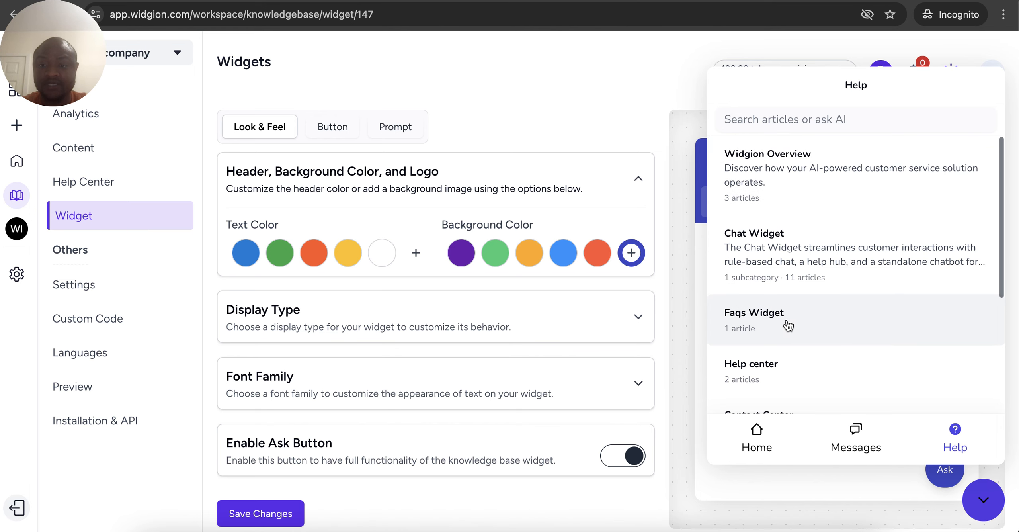
pyautogui.click(784, 282)
pyautogui.scroll(-3, 751, 315)
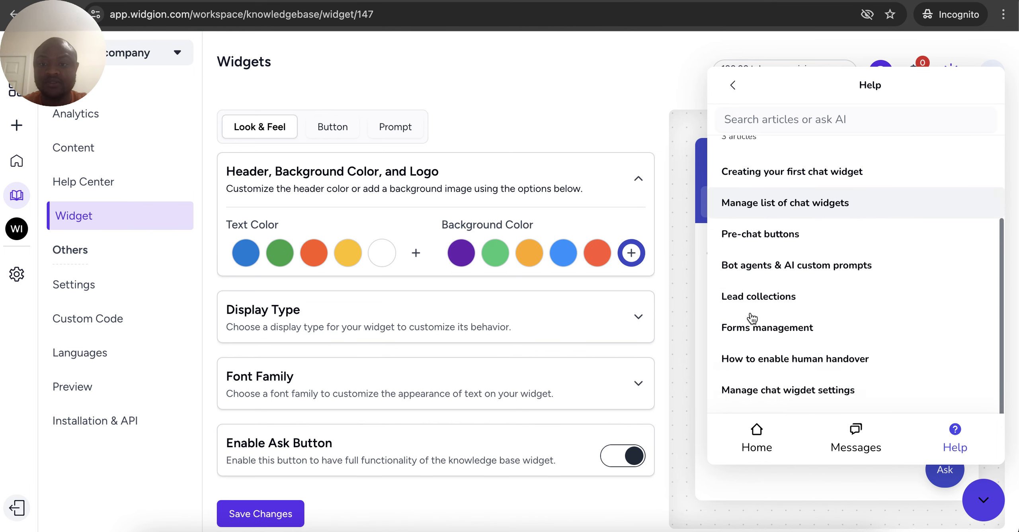
pyautogui.scroll(3, 751, 317)
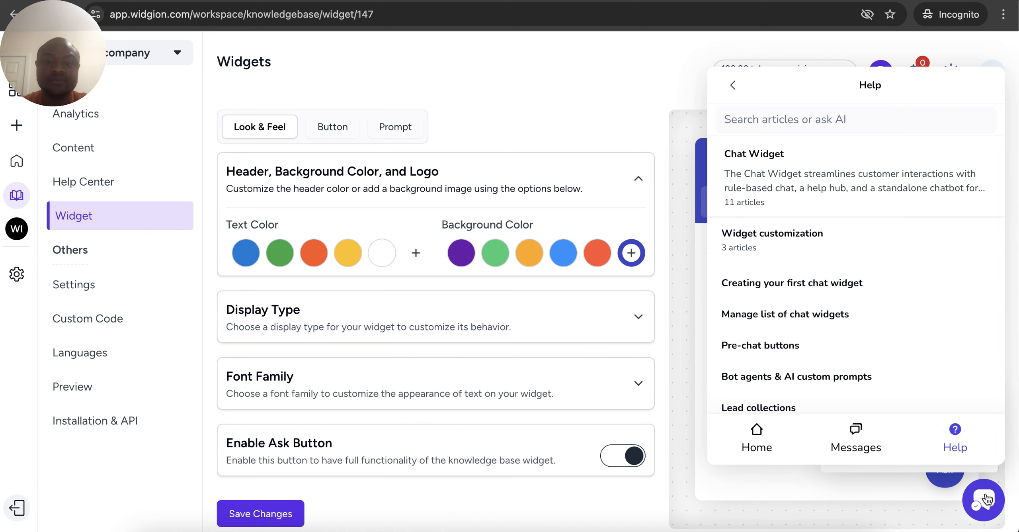
pyautogui.click(986, 499)
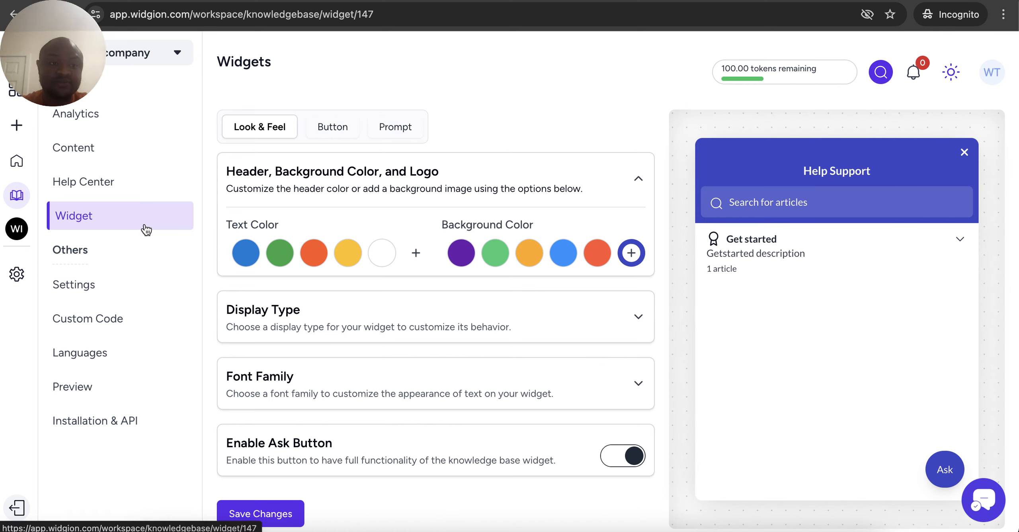
# In the widget preview, view Article 1, return to the list, and open the Ask box
pyautogui.click(738, 242)
pyautogui.click(756, 244)
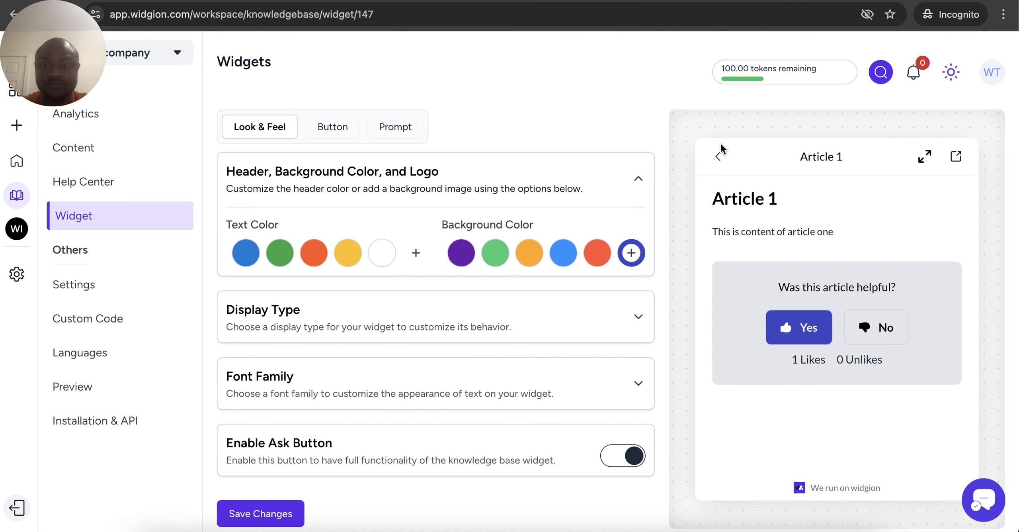
pyautogui.click(718, 156)
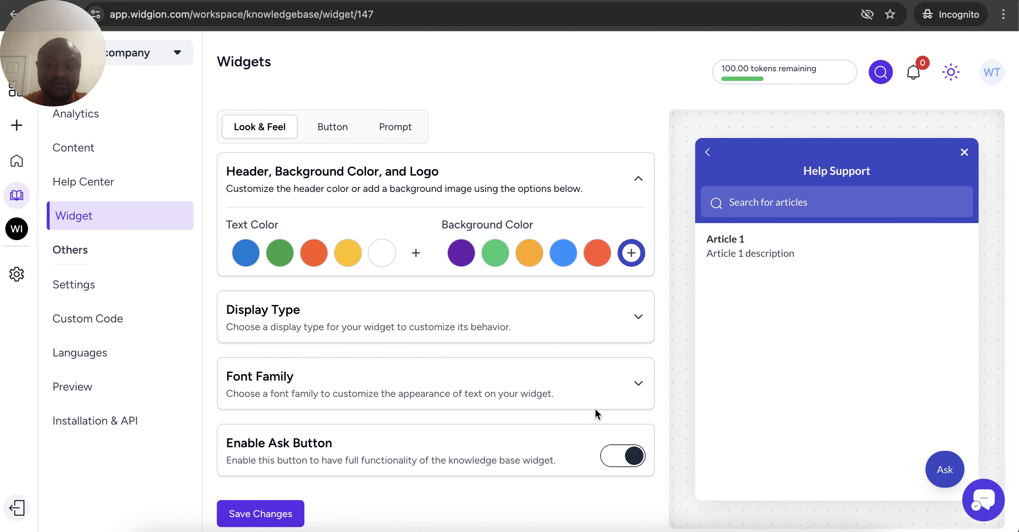
pyautogui.click(944, 469)
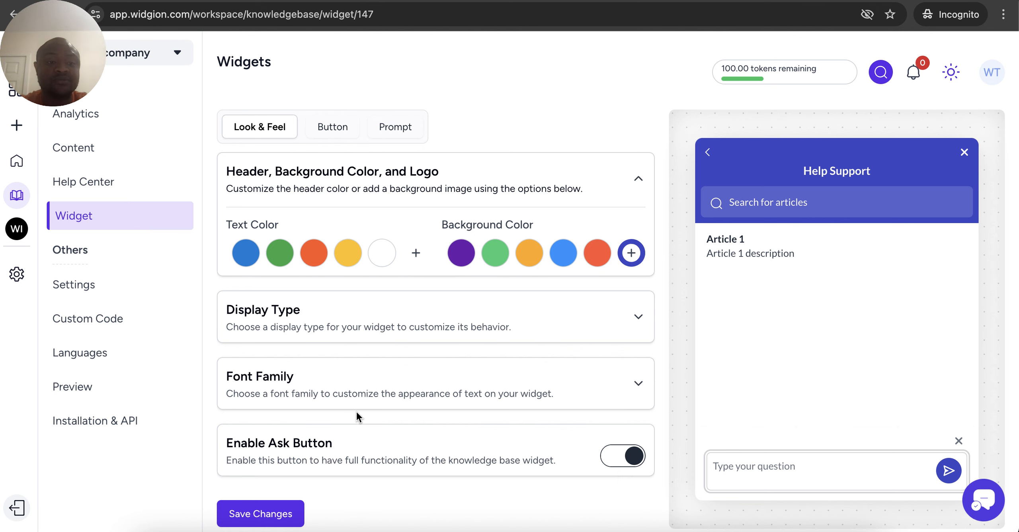
pyautogui.click(82, 289)
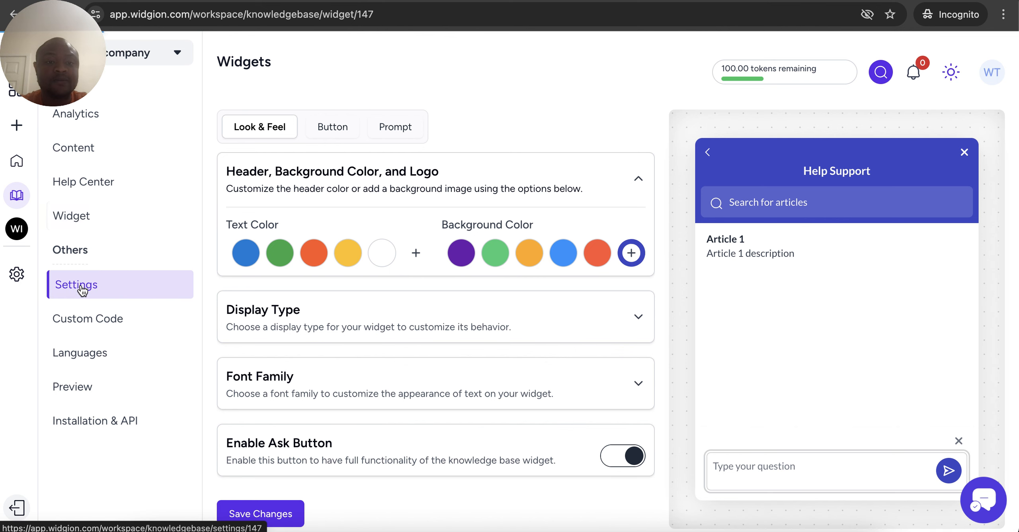
# Open language settings, dismiss the Add New Language form, and view the help center Preview
pyautogui.click(59, 353)
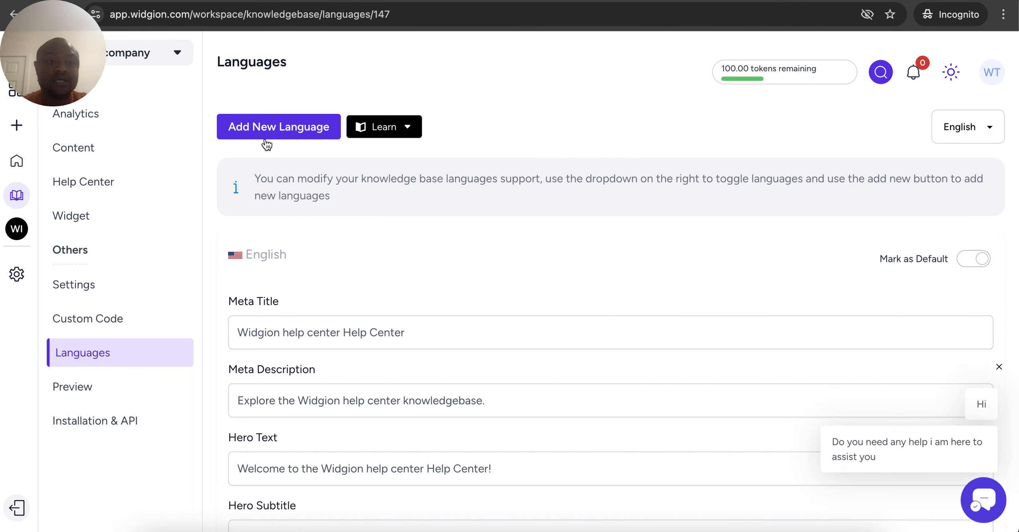
pyautogui.click(265, 139)
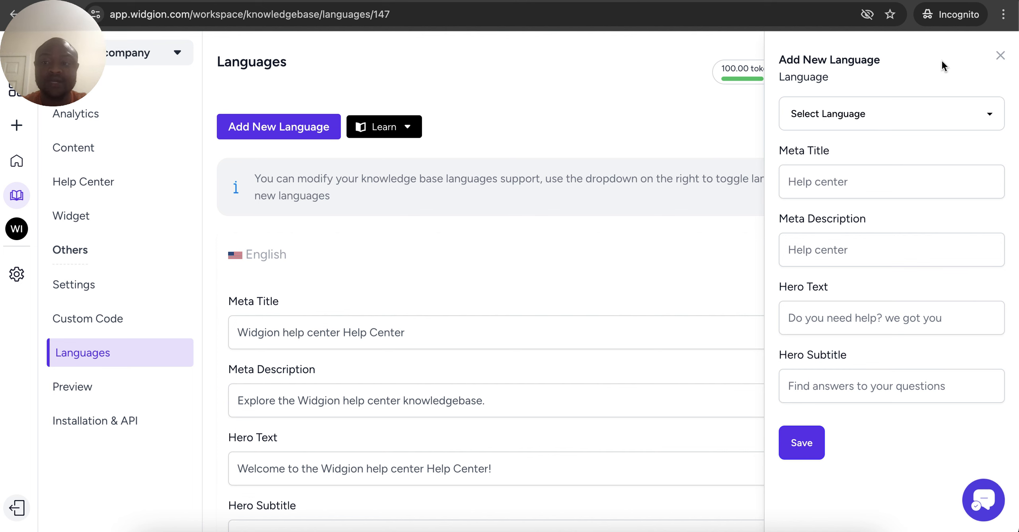
pyautogui.click(999, 56)
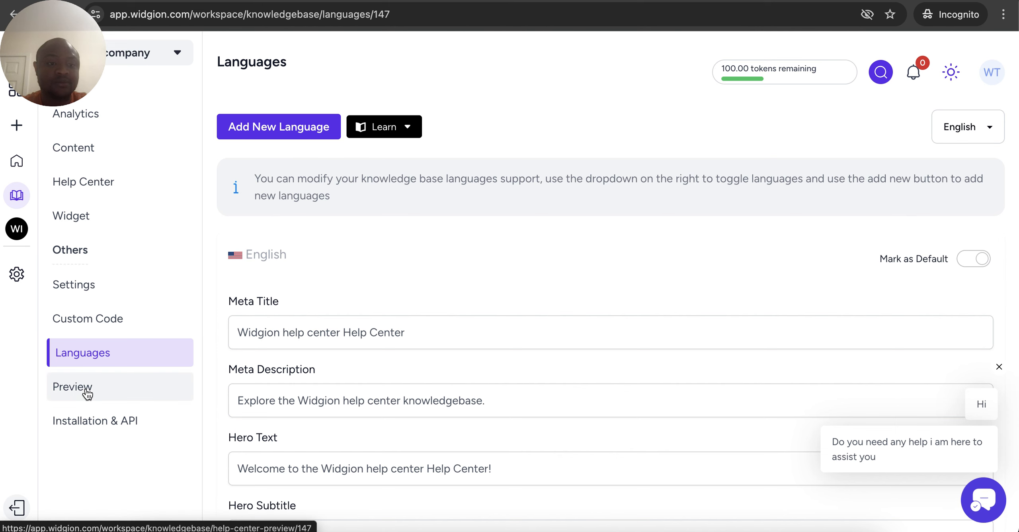
pyautogui.click(80, 418)
pyautogui.click(84, 399)
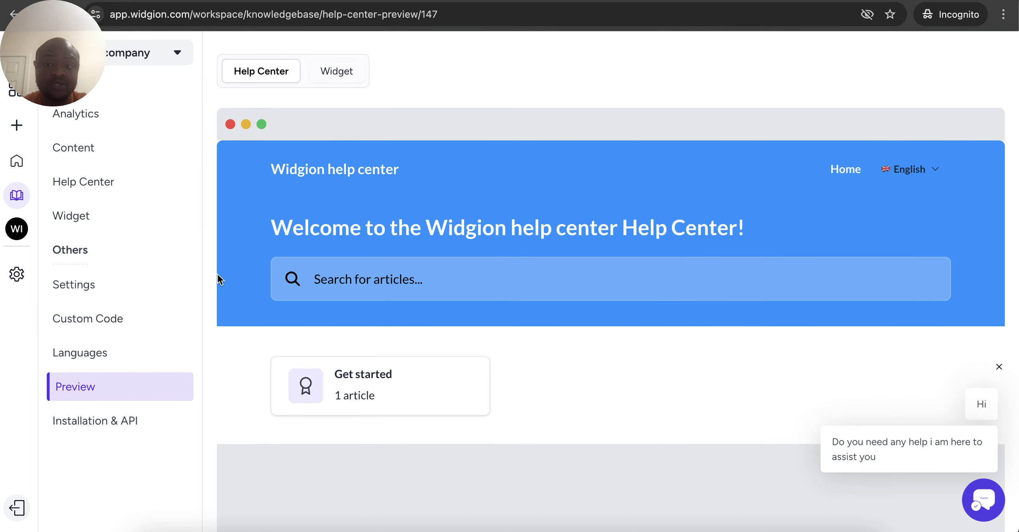
# Preview the widget on a sample site and view its widget-bubble installation script
pyautogui.click(326, 72)
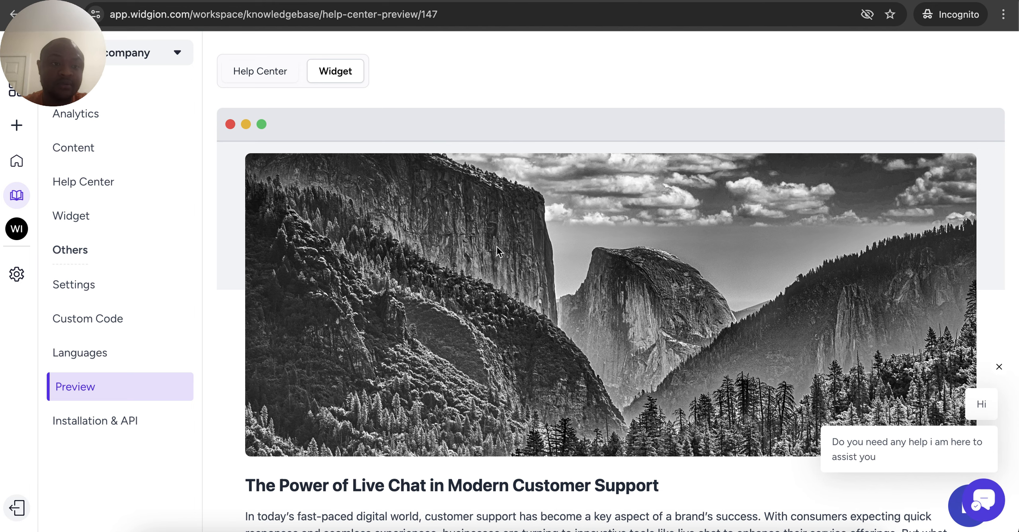
pyautogui.click(94, 420)
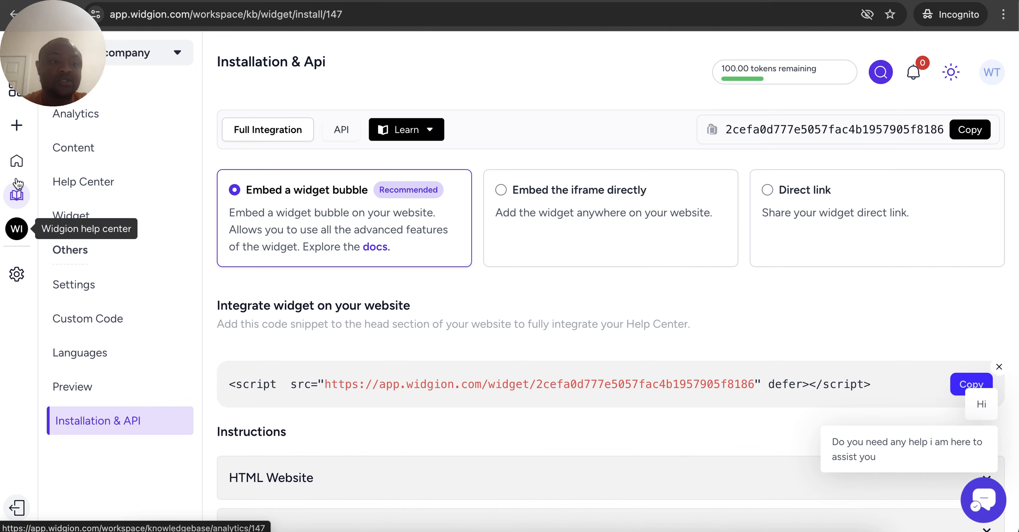
pyautogui.click(18, 104)
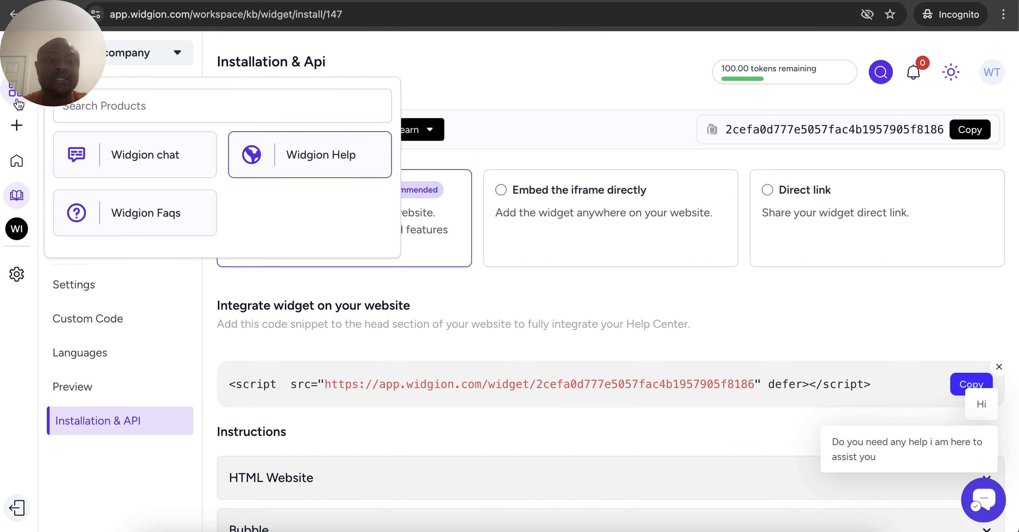
# Switch to the Widgion Faqs product, showing 0 FAQ questions and 0 groups
pyautogui.click(124, 215)
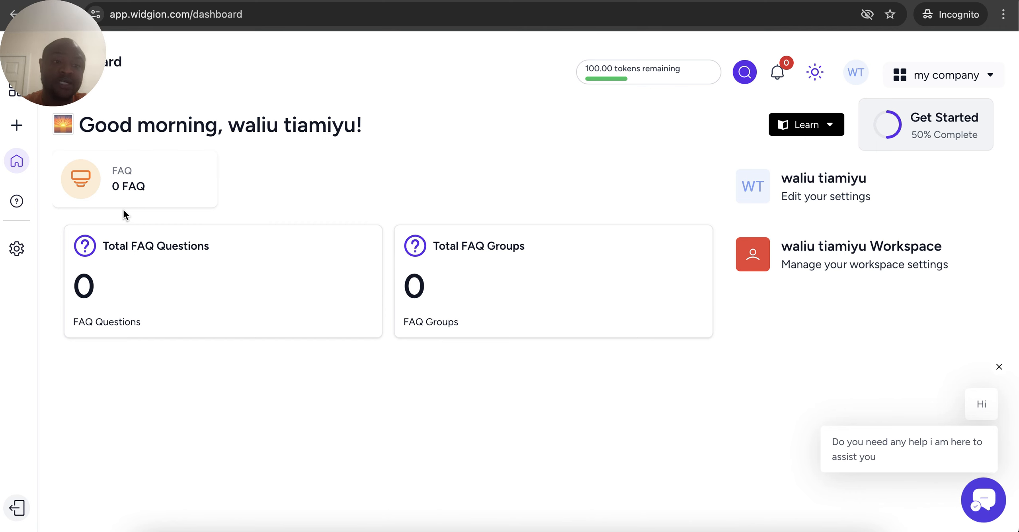
pyautogui.click(17, 126)
# Create a FAQ widget named 'Widgion Faq' and start a new question on its Questions page
pyautogui.click(396, 275)
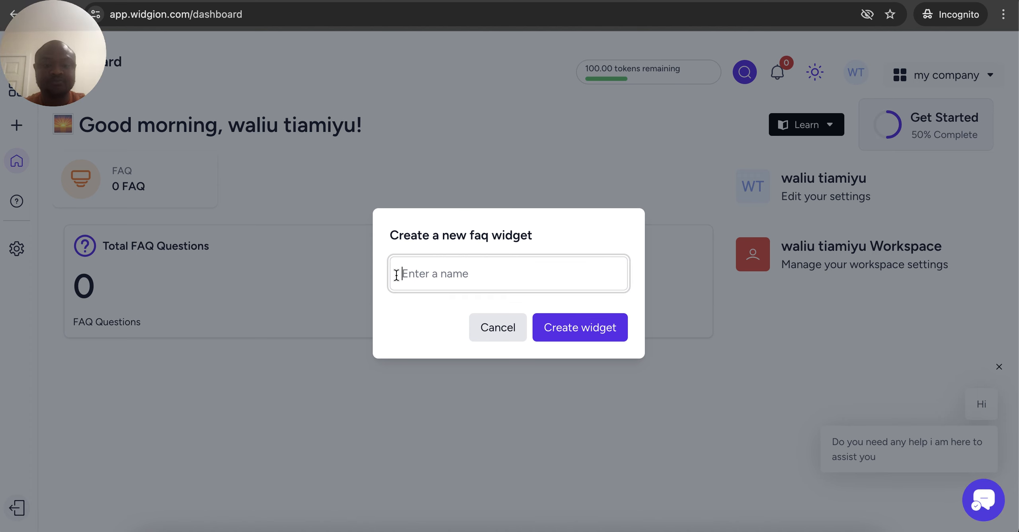
pyautogui.write('Widgion ')
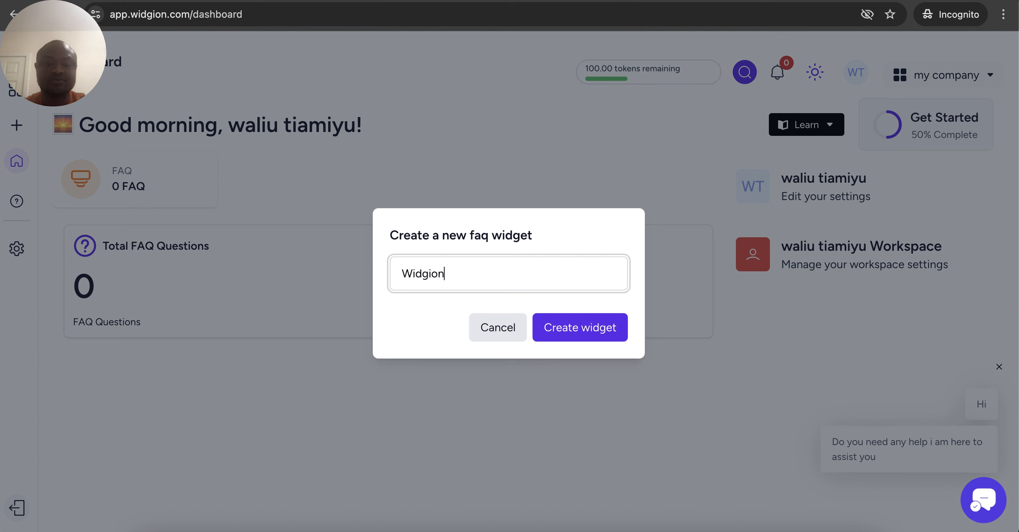
pyautogui.write('Faq')
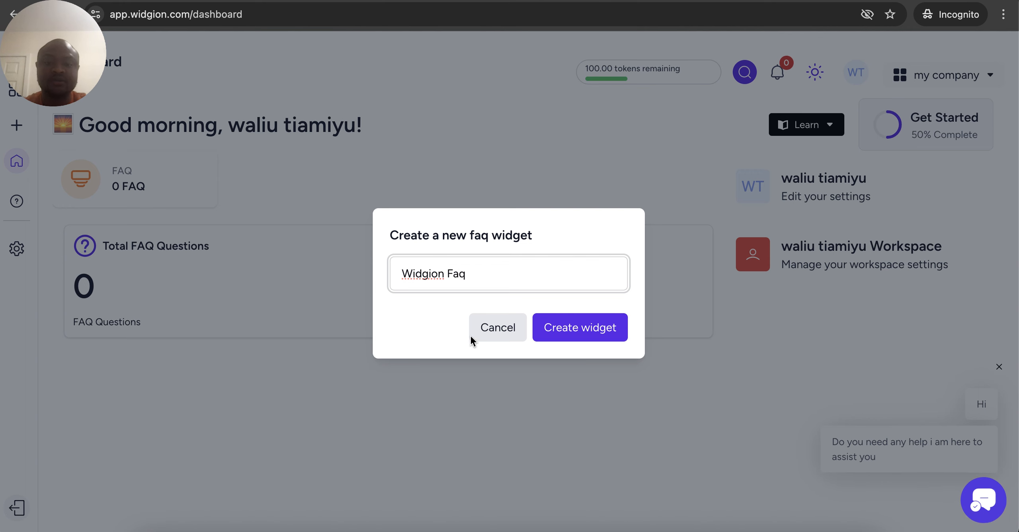
pyautogui.click(567, 322)
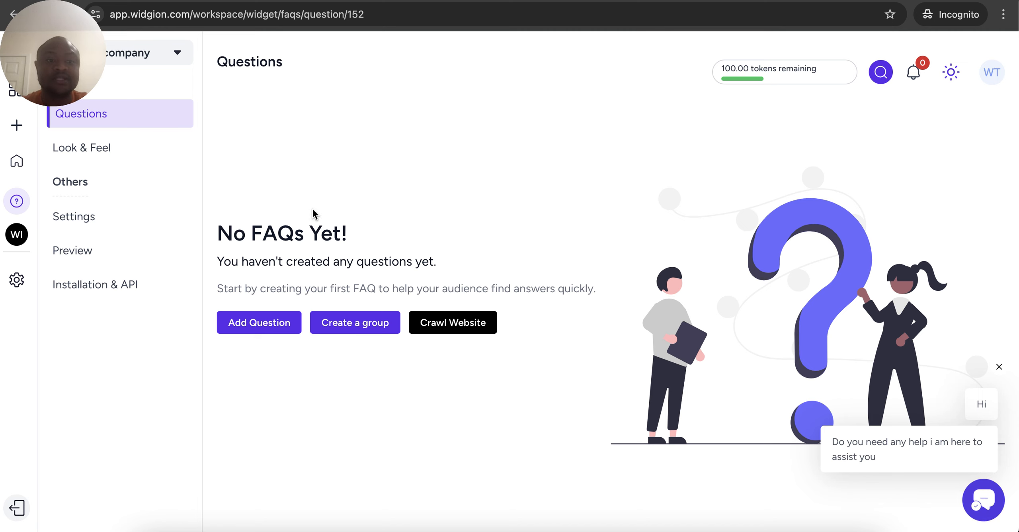
pyautogui.click(269, 329)
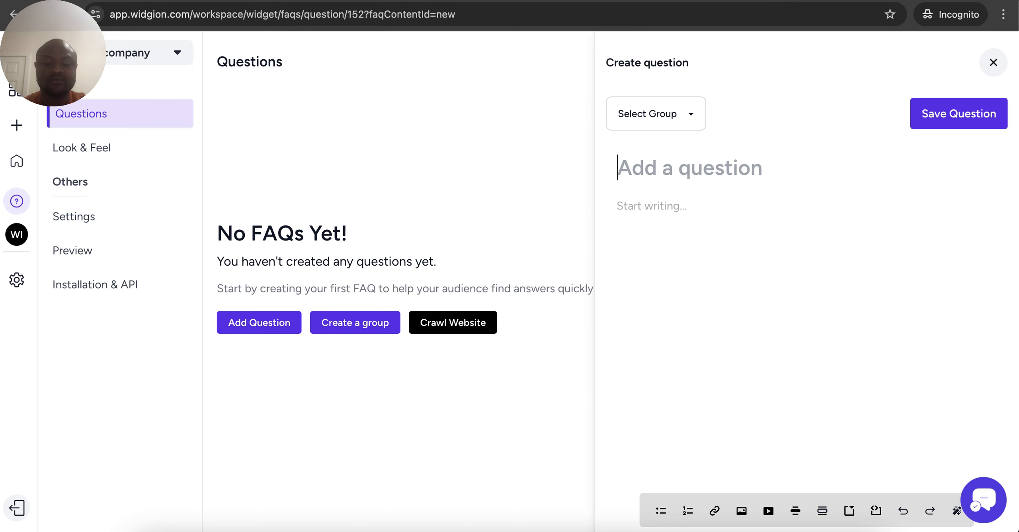
# Add the FAQ 'First question' with the answer 'First question content'
pyautogui.write('First question')
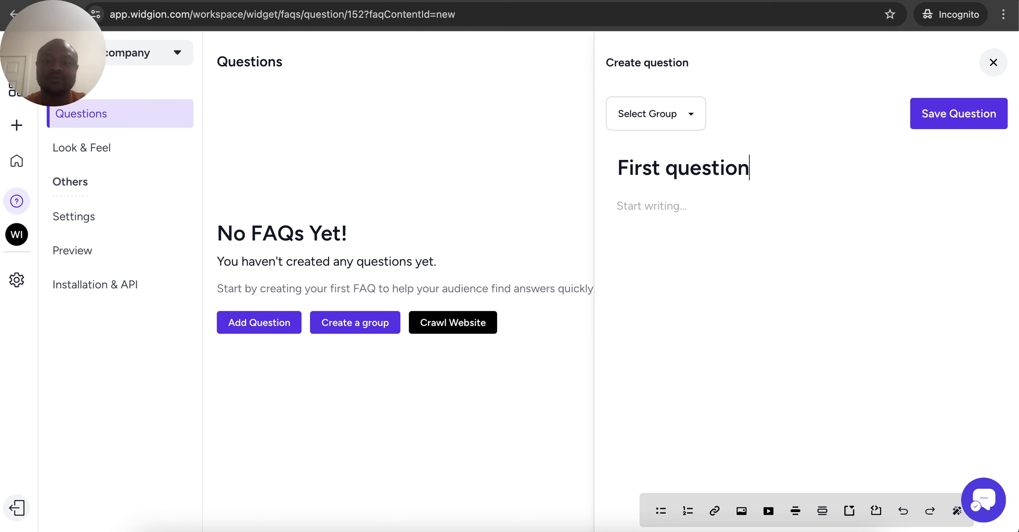
pyautogui.click(725, 207)
pyautogui.write('Firest')
pyautogui.press('BackSpace')
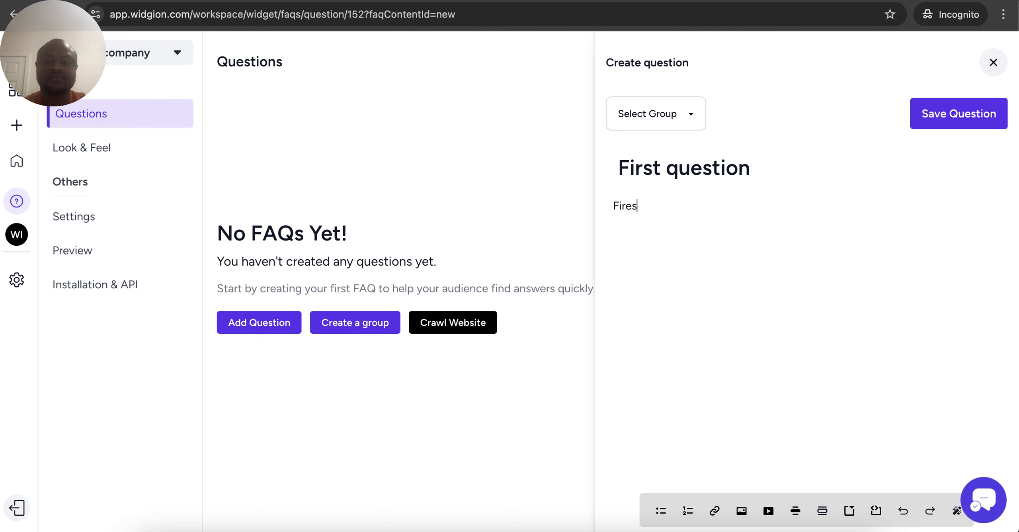
pyautogui.press('BackSpace')
pyautogui.press('BackSpace')
pyautogui.write('st que')
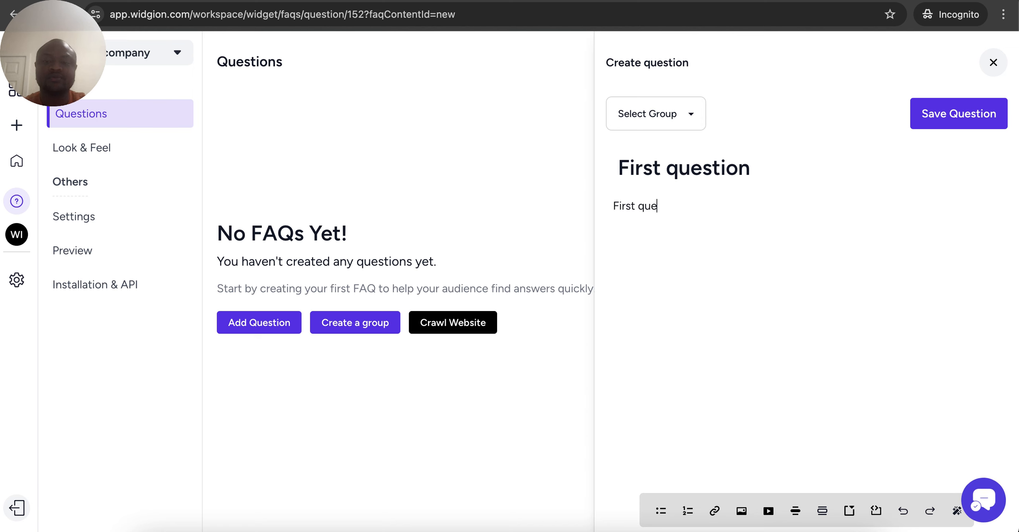
pyautogui.write('stion conte')
pyautogui.press('BackSpace')
pyautogui.write('tent')
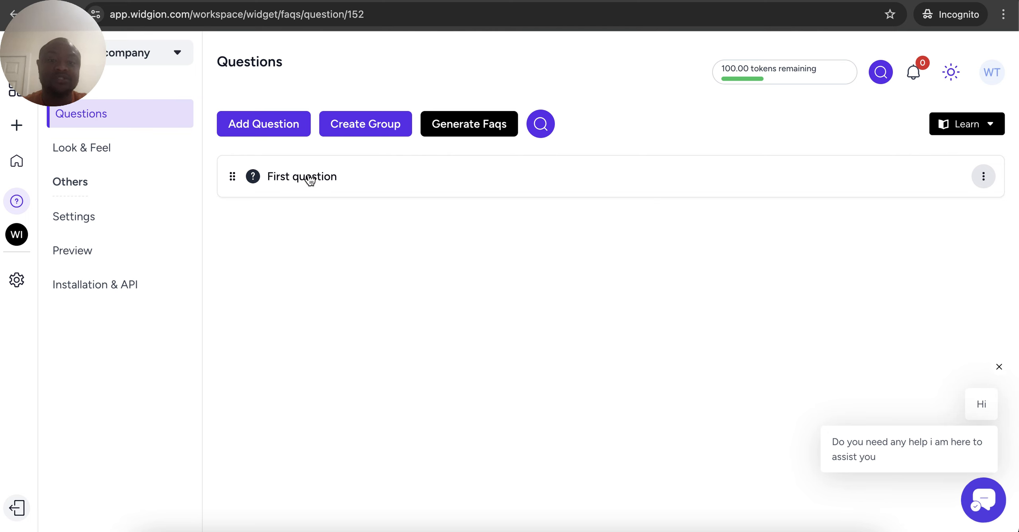
pyautogui.click(114, 160)
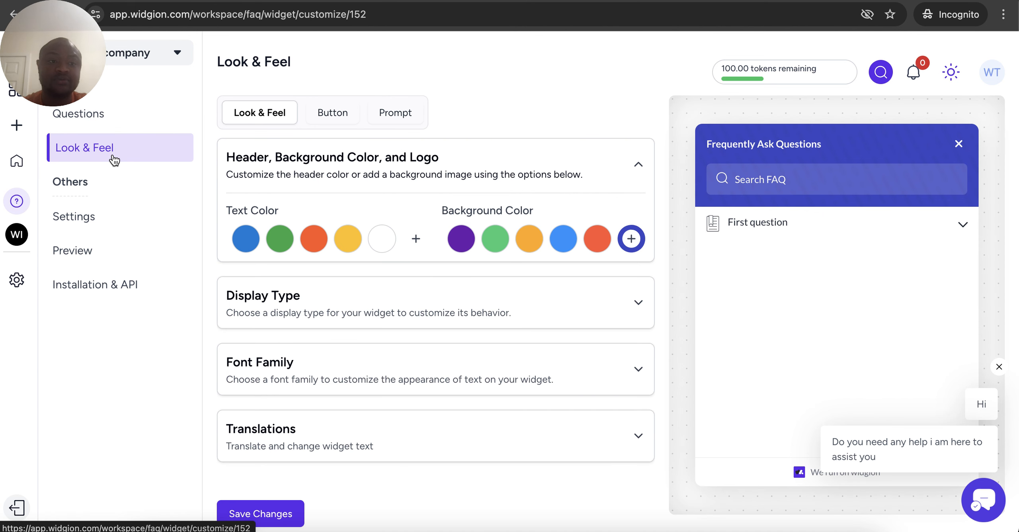
# Expand First question in the appearance preview and glance at the Preview page
pyautogui.click(732, 240)
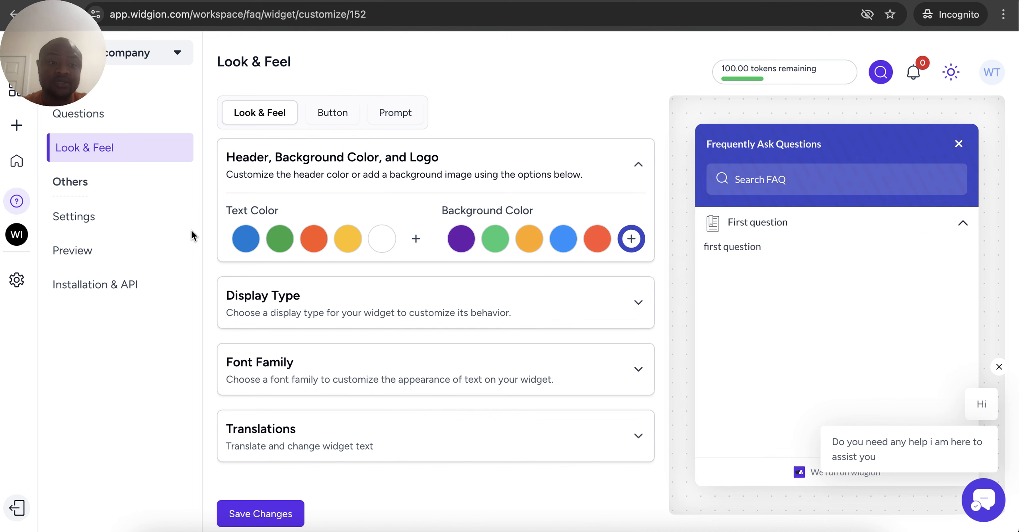
pyautogui.click(94, 254)
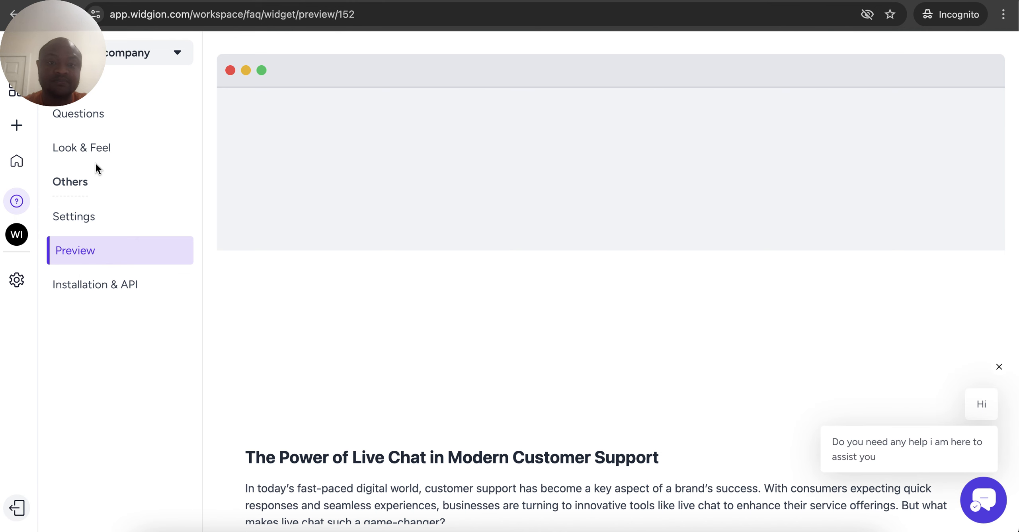
pyautogui.click(94, 150)
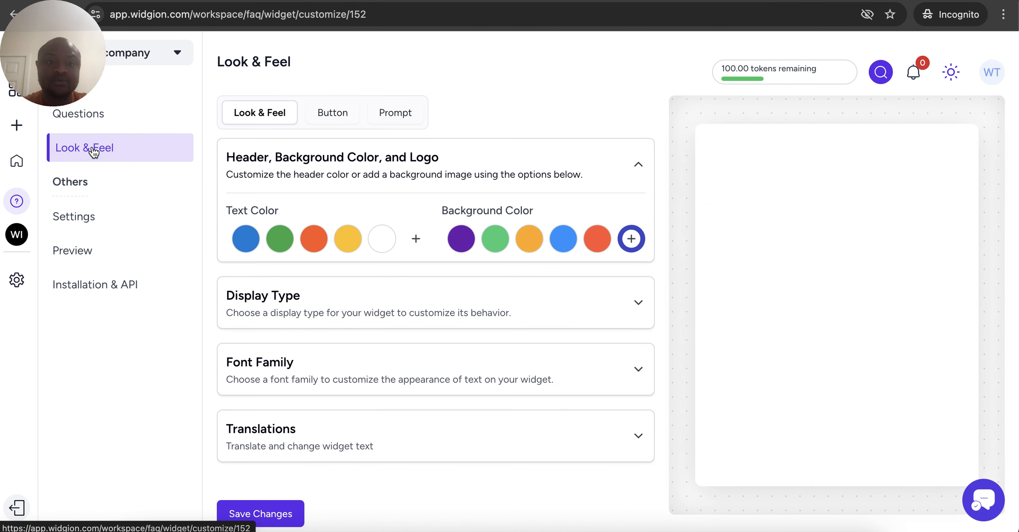
# Make the launcher button a classic left tab labelled 'FAQ' and save it
pyautogui.click(337, 117)
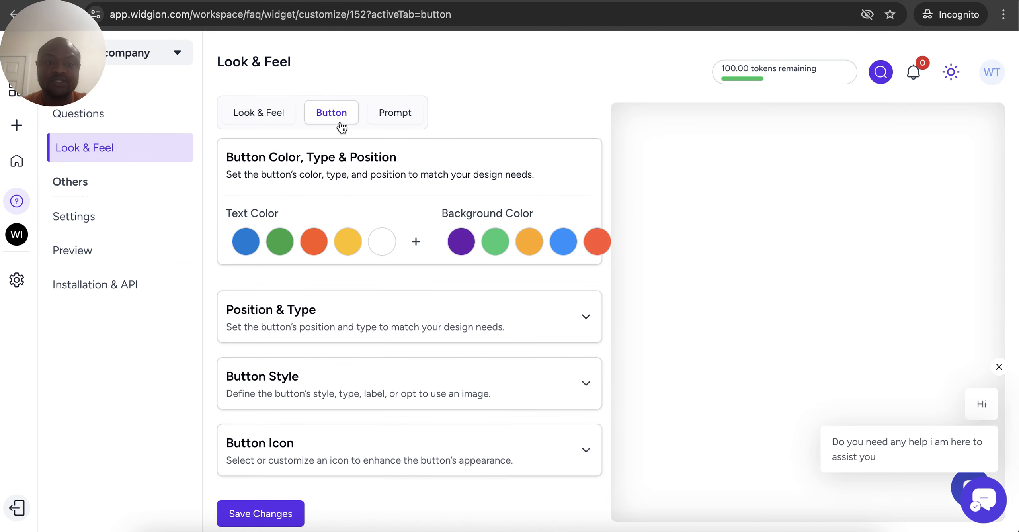
pyautogui.click(395, 330)
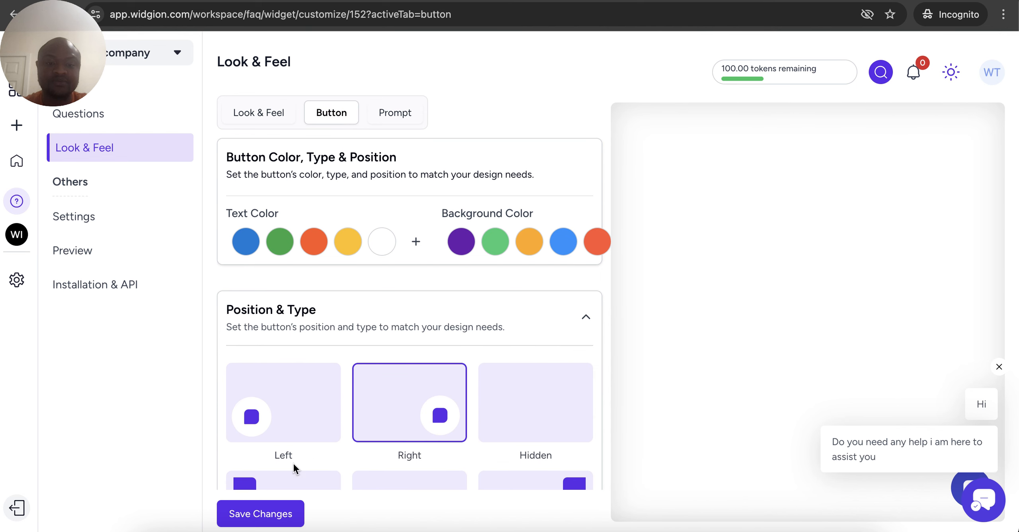
pyautogui.click(293, 488)
pyautogui.scroll(-4, 293, 485)
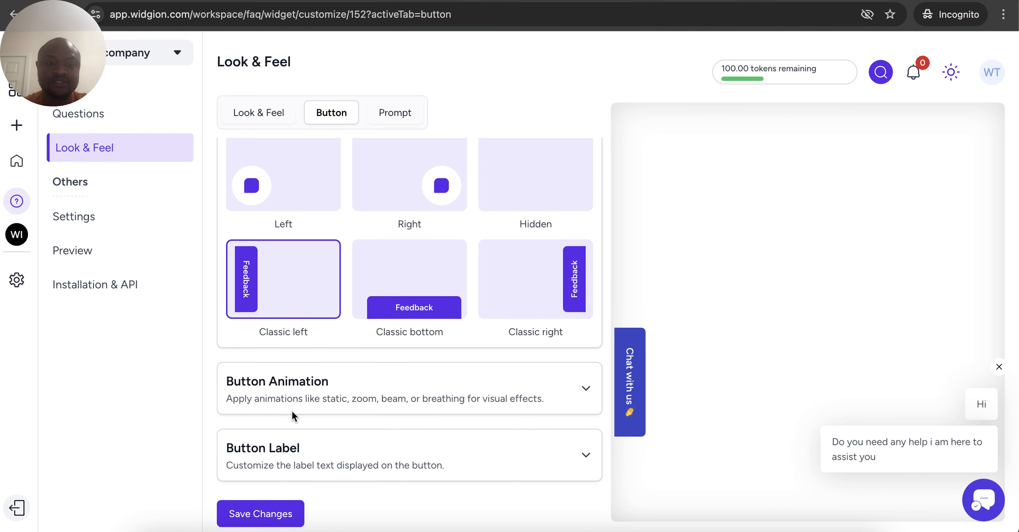
pyautogui.scroll(-2, 297, 367)
pyautogui.click(264, 448)
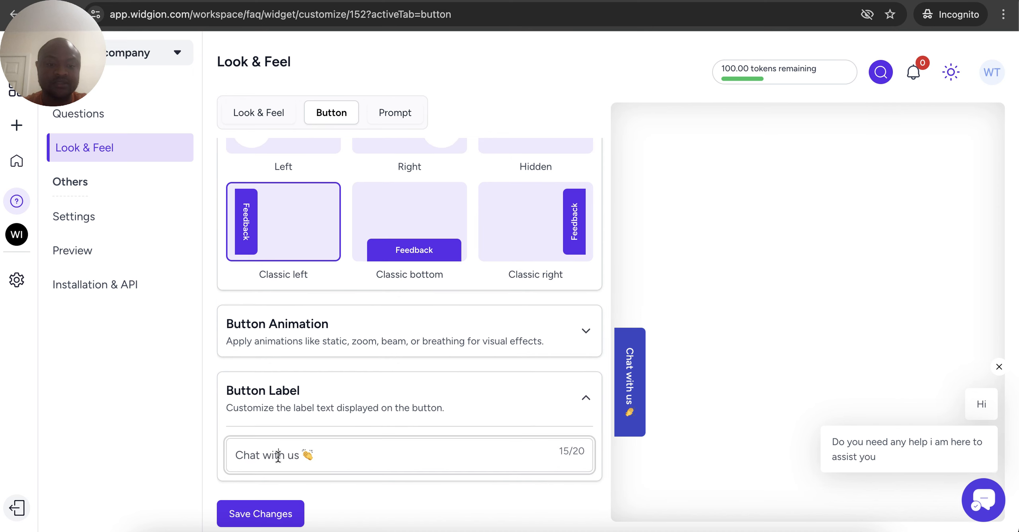
pyautogui.tripleClick(277, 455)
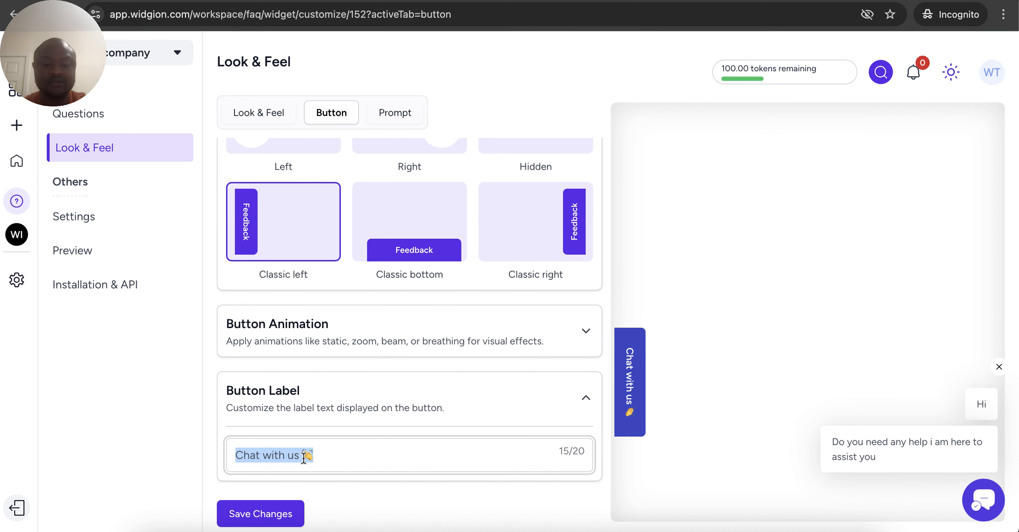
pyautogui.write('FAQ')
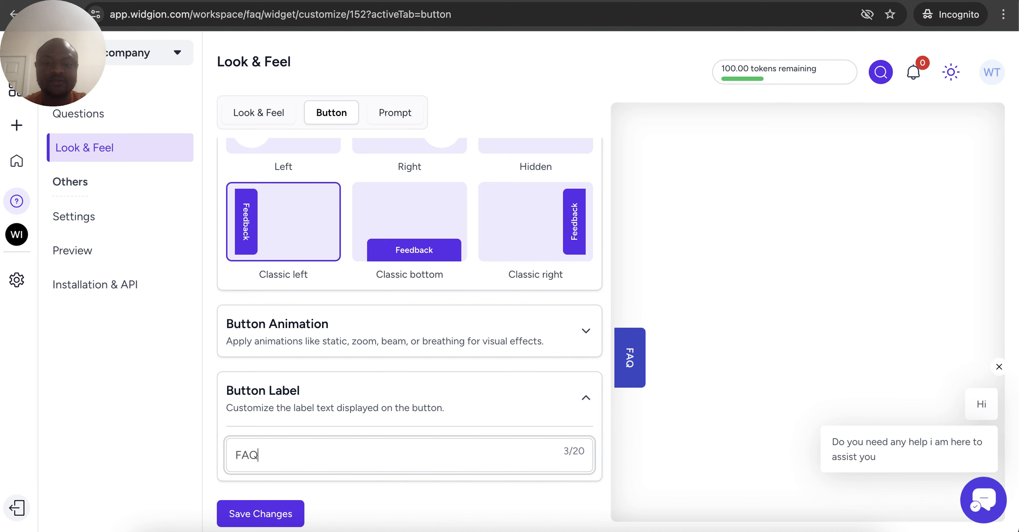
pyautogui.click(251, 514)
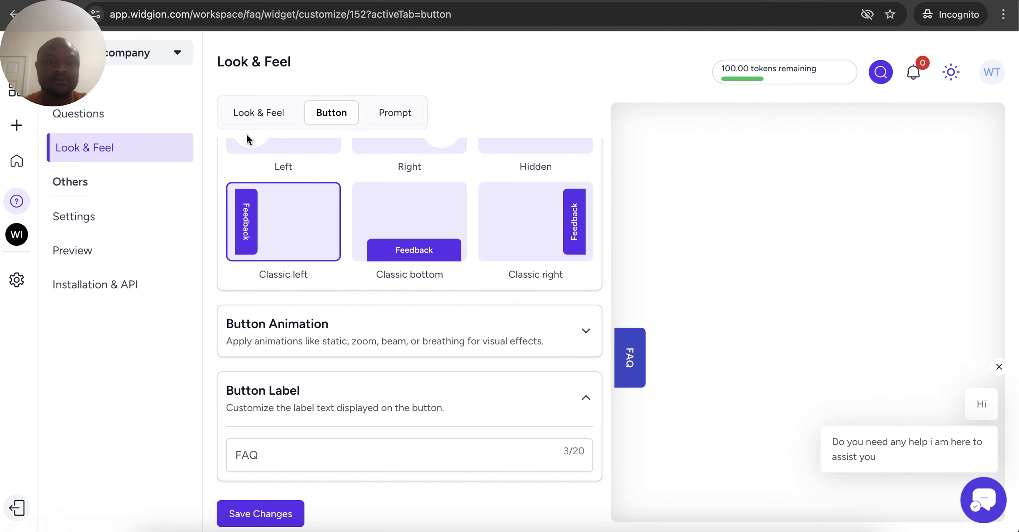
# Set the widget's display type to Drawer, save, and view the Preview page
pyautogui.click(262, 119)
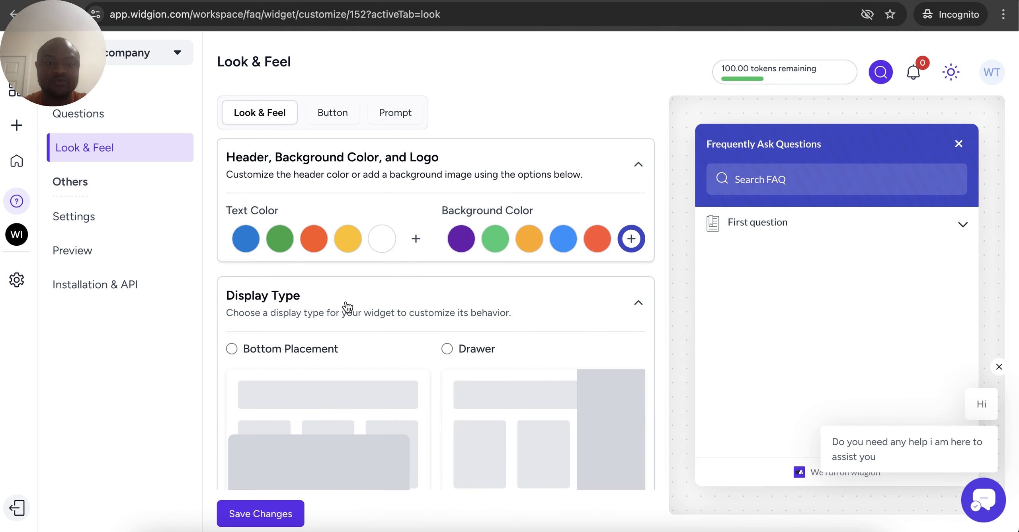
pyautogui.click(448, 348)
pyautogui.click(244, 514)
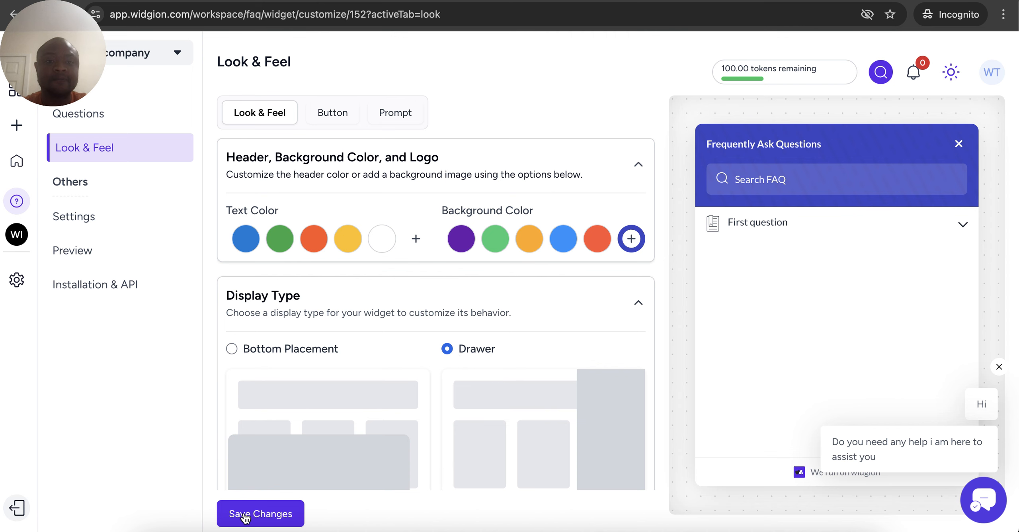
pyautogui.click(98, 253)
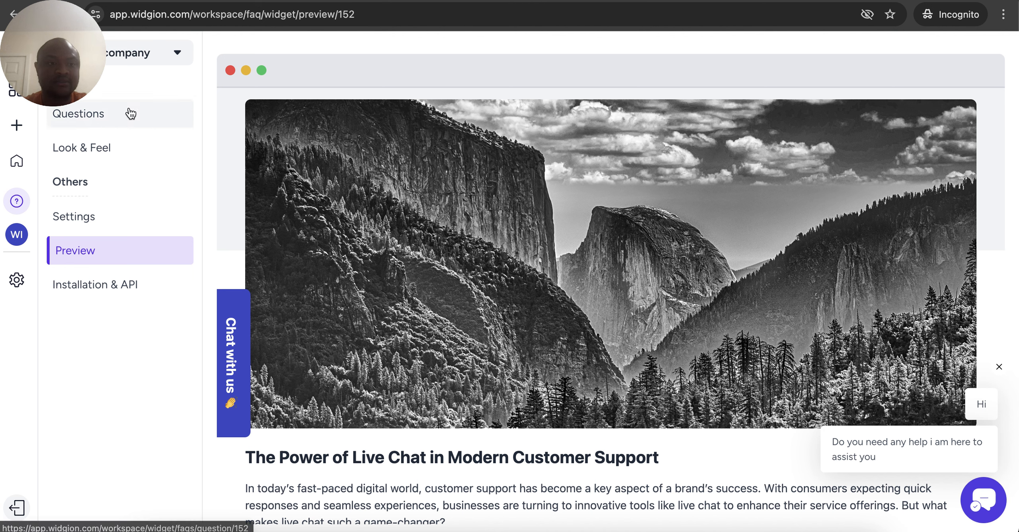
# Confirm the drawer preview's FAQ panel shows First question's answer, then return to Questions
pyautogui.click(113, 129)
pyautogui.click(112, 139)
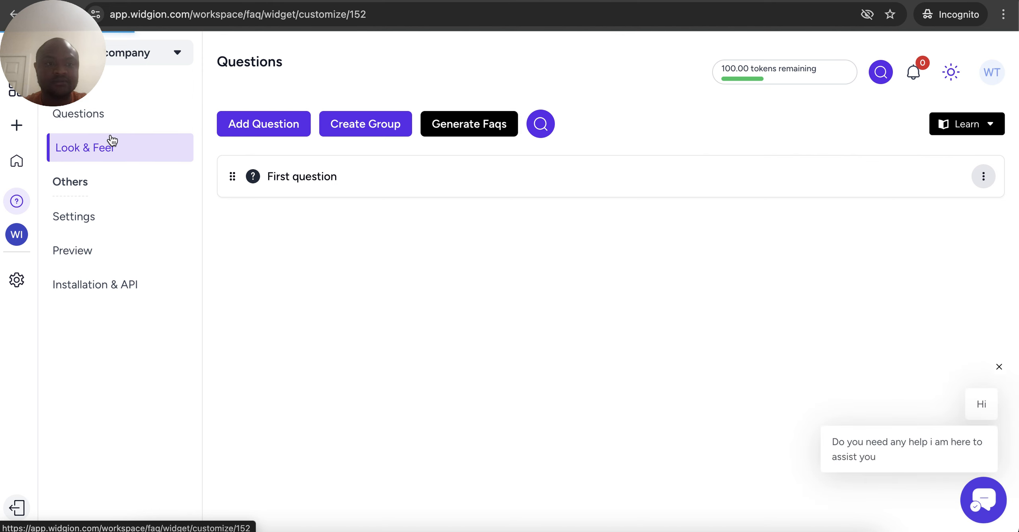
pyautogui.click(337, 121)
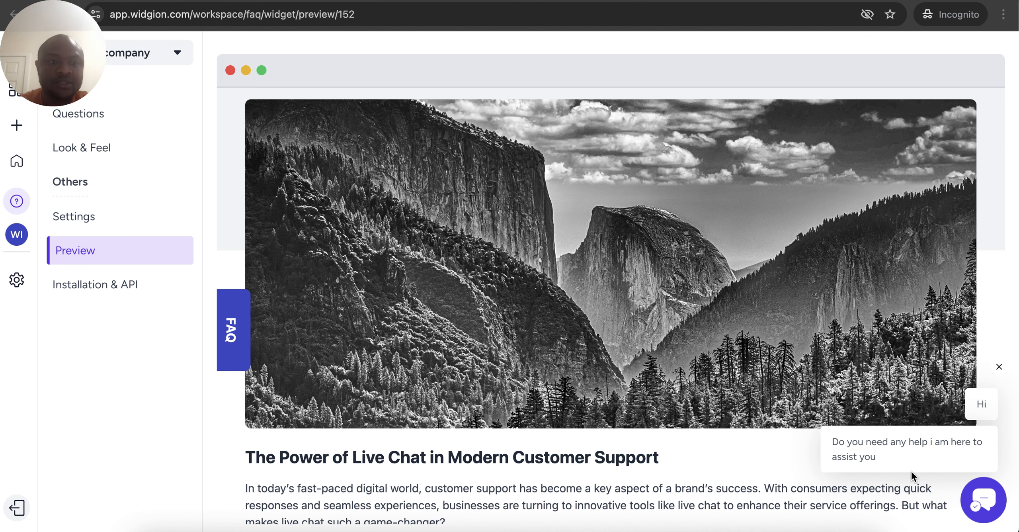
pyautogui.click(230, 340)
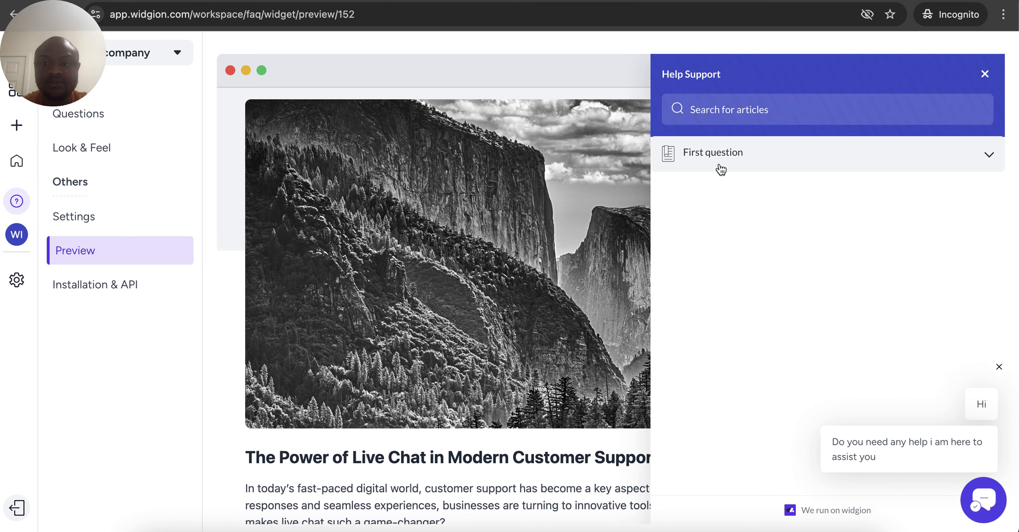
pyautogui.click(719, 167)
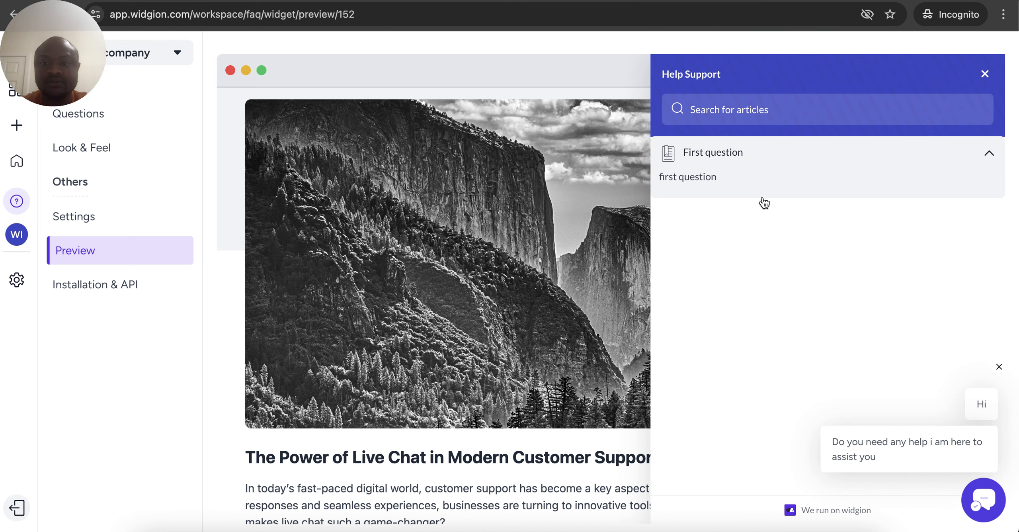
pyautogui.click(985, 74)
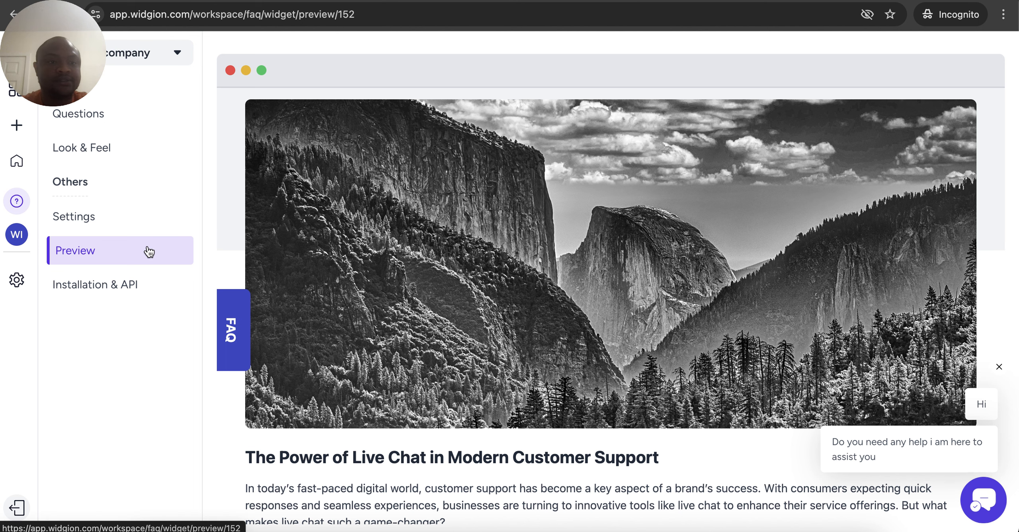
pyautogui.click(103, 127)
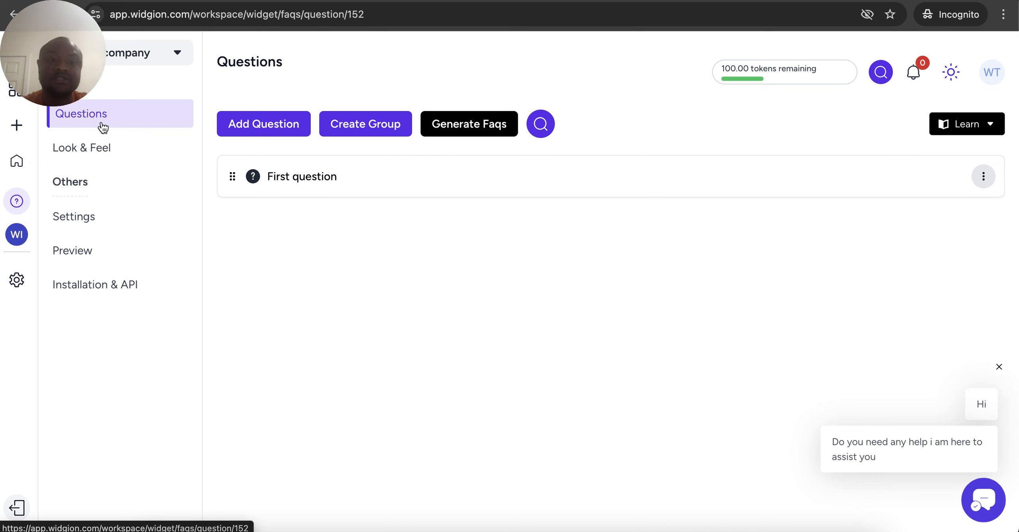
# Start a new FAQ group with name and description 'Widgion faqs'
pyautogui.click(441, 124)
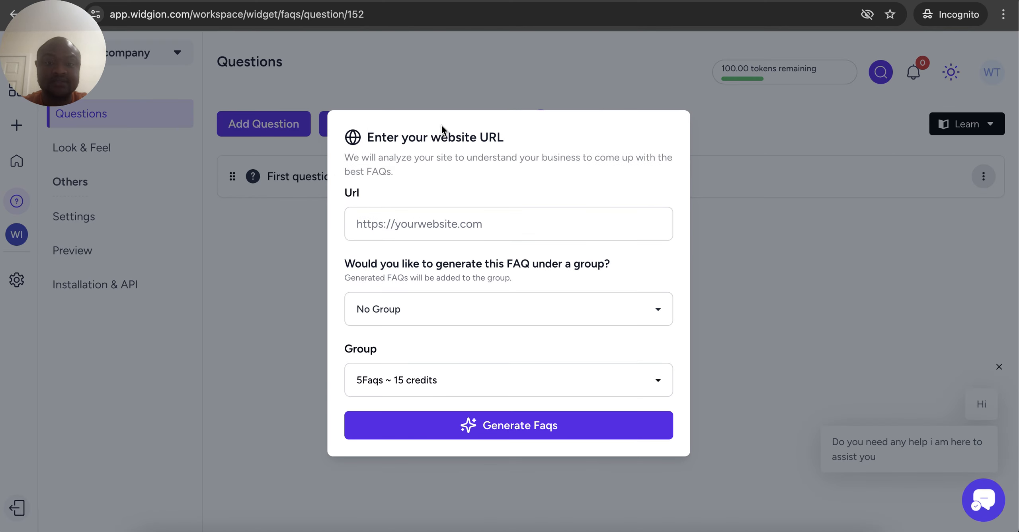
pyautogui.click(283, 273)
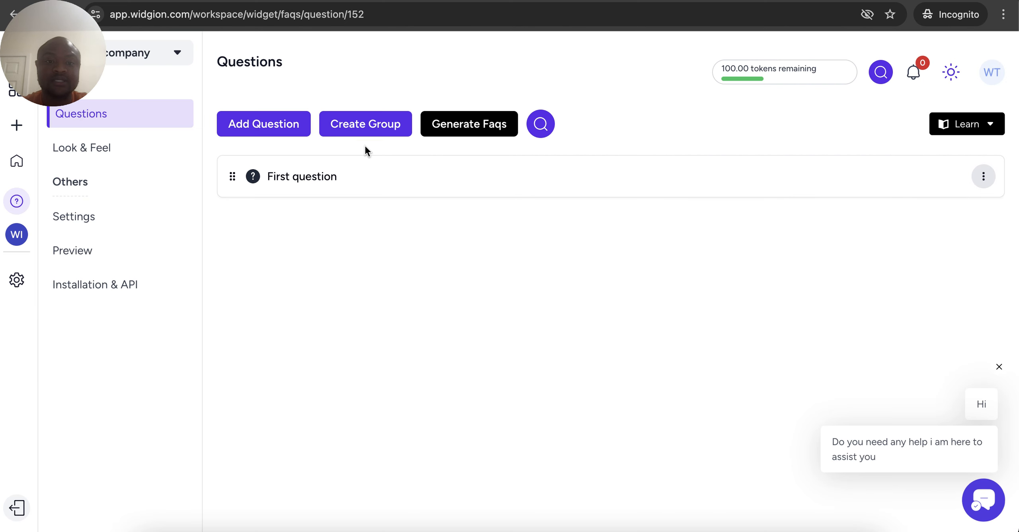
pyautogui.click(360, 123)
pyautogui.click(719, 130)
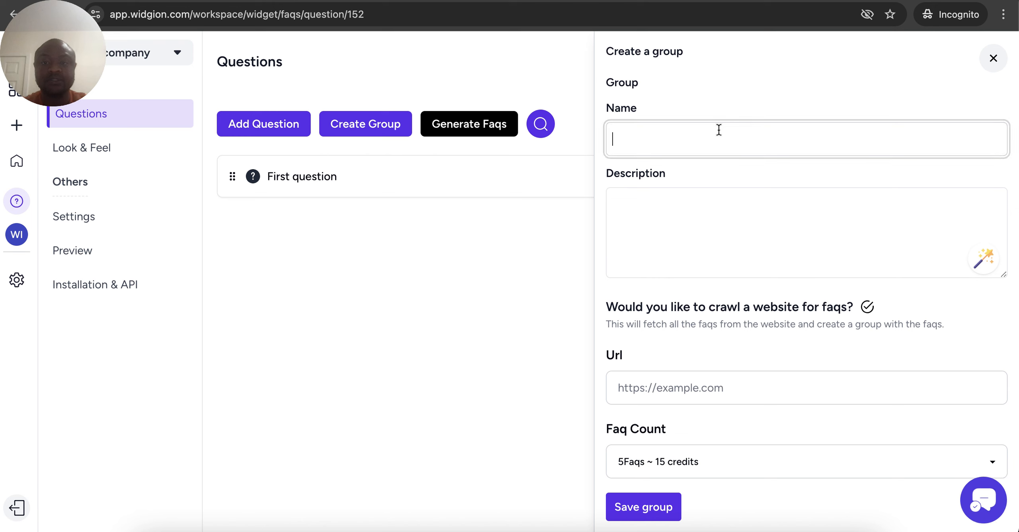
pyautogui.write('Widgion f')
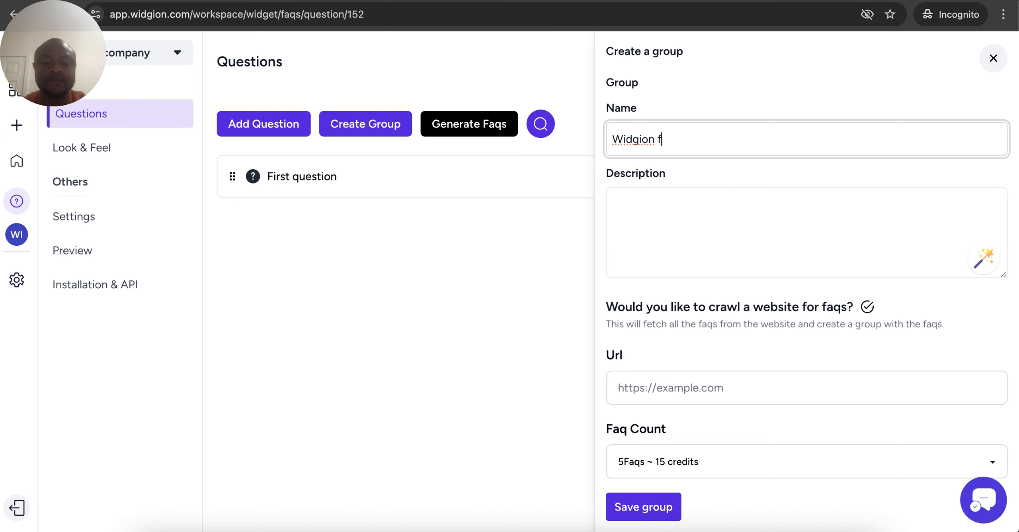
pyautogui.write('awsqs')
pyautogui.click(692, 214)
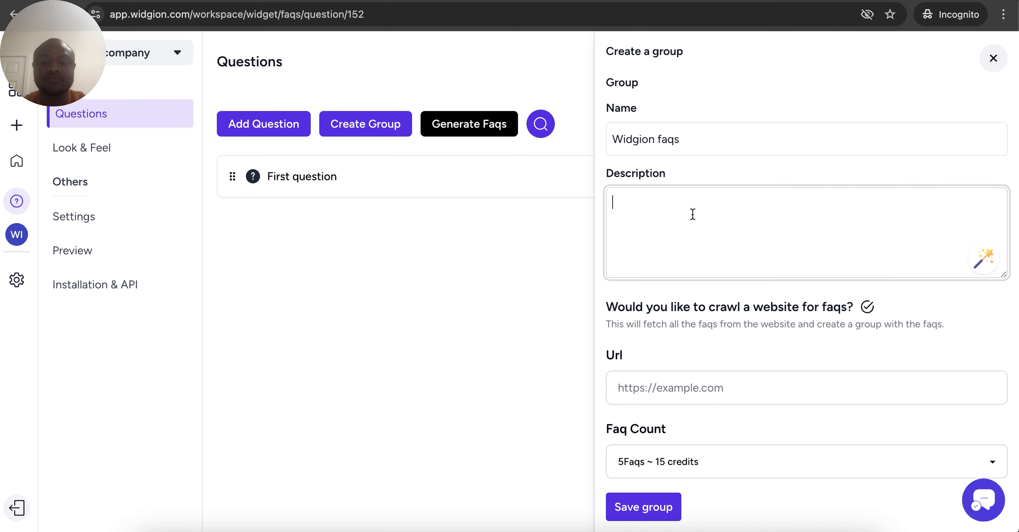
pyautogui.write('Widgion faws')
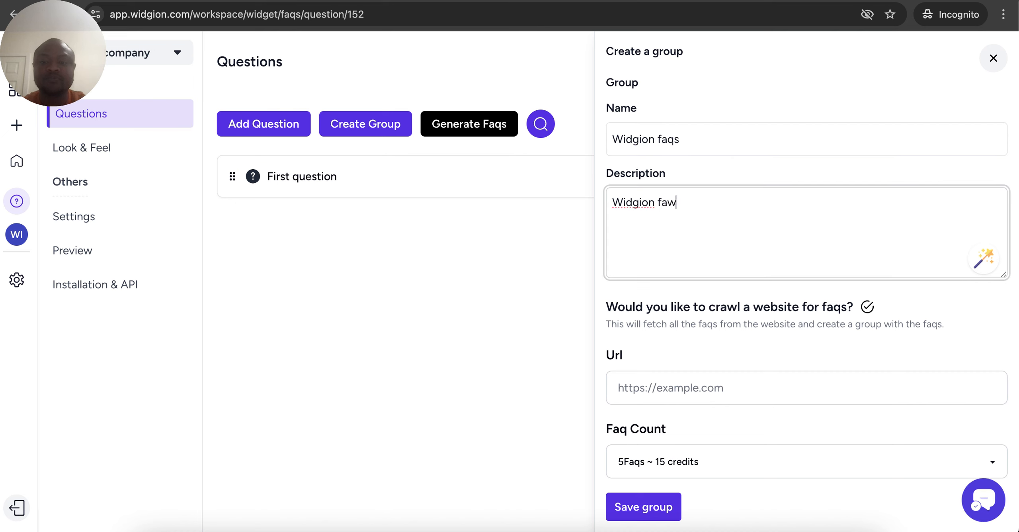
pyautogui.press('BackSpace')
pyautogui.press('BackSpace')
pyautogui.press('BackSpace')
pyautogui.write('qs')
pyautogui.press('BackSpace')
pyautogui.press('BackSpace')
pyautogui.press('BackSpace')
pyautogui.write('qfaw')
pyautogui.press('BackSpace')
pyautogui.write('qs')
pyautogui.click(651, 387)
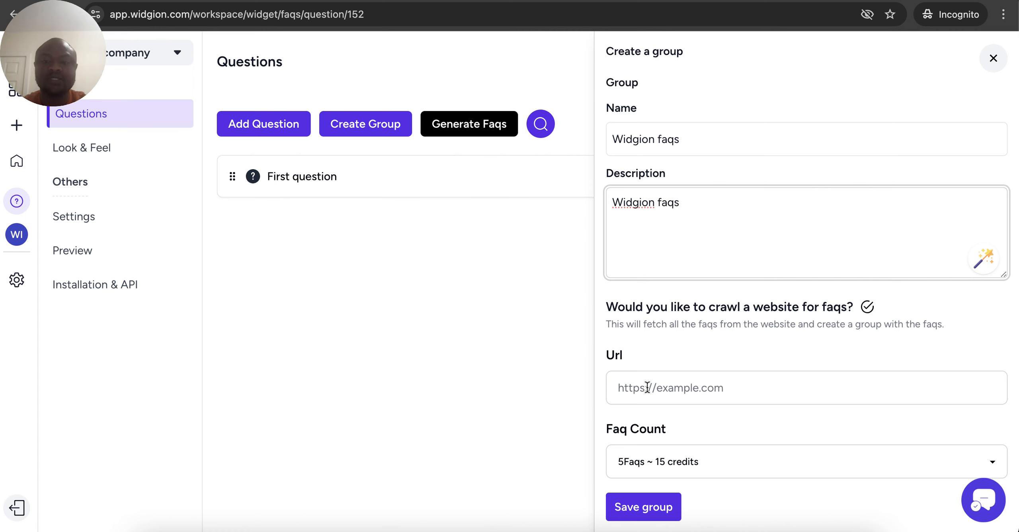
pyautogui.write('https')
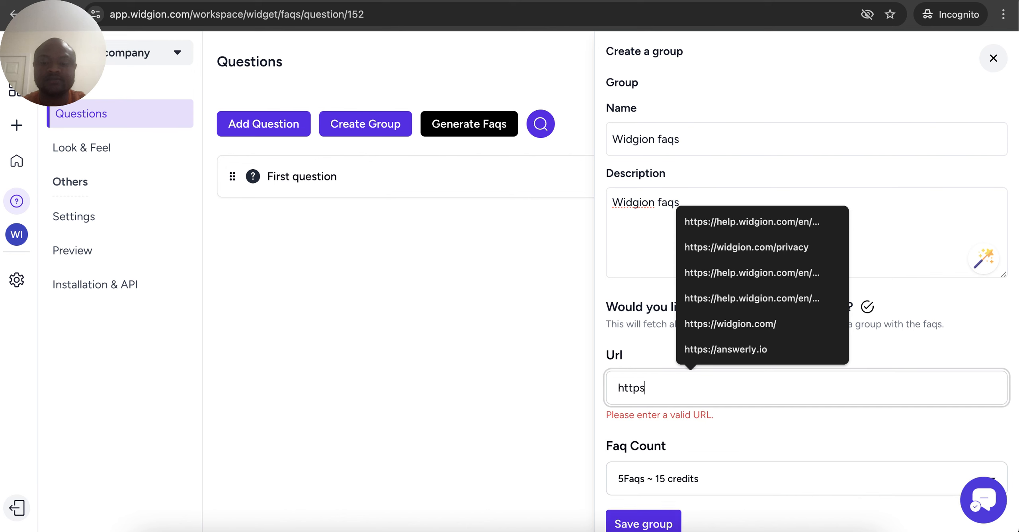
pyautogui.write('://widgion.com/')
pyautogui.click(707, 322)
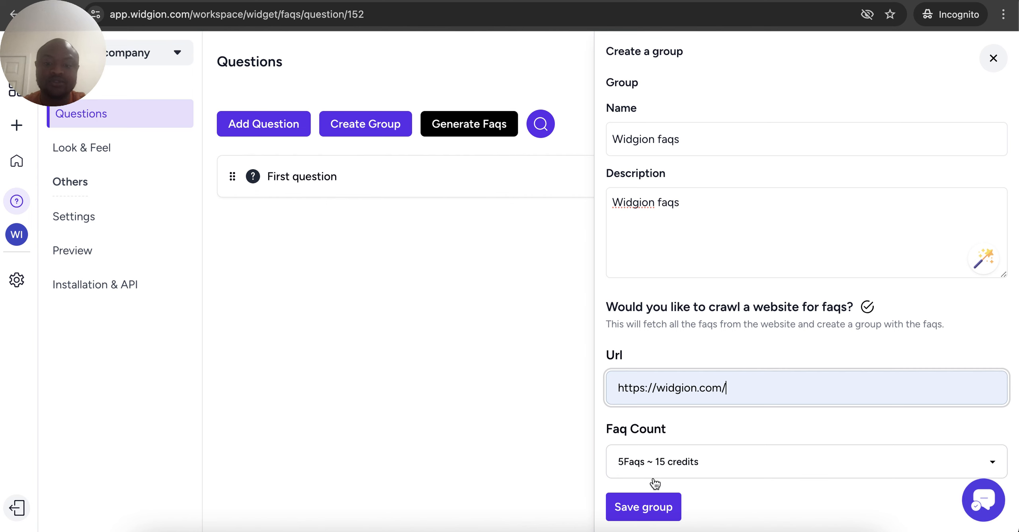
pyautogui.click(647, 506)
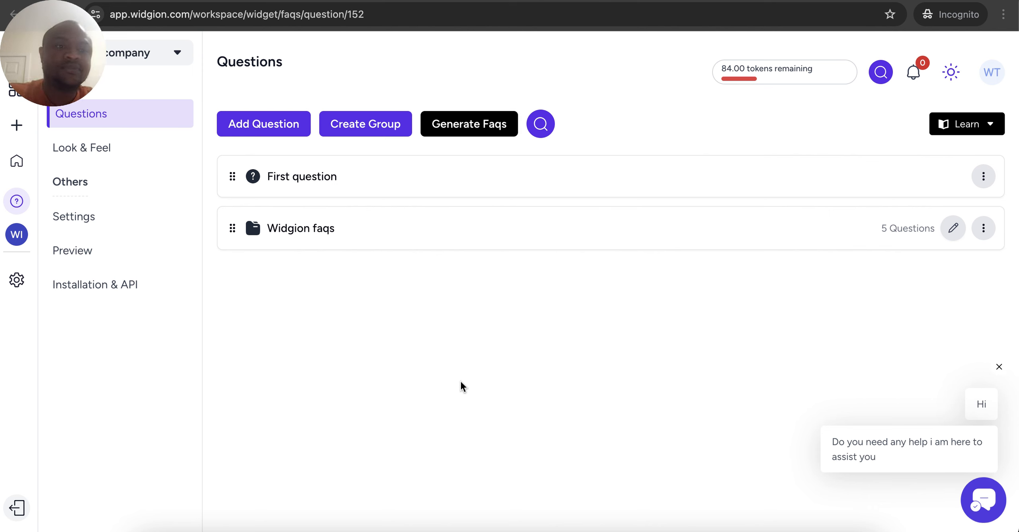
# Inspect the generated customer support answer in the Widgion faqs group, then go to Preview
pyautogui.click(293, 235)
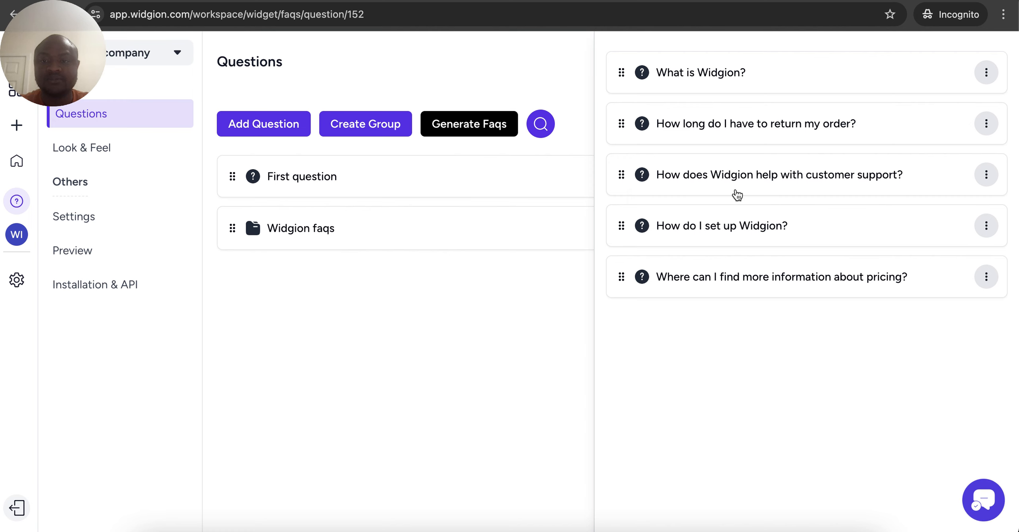
pyautogui.click(986, 175)
pyautogui.click(914, 219)
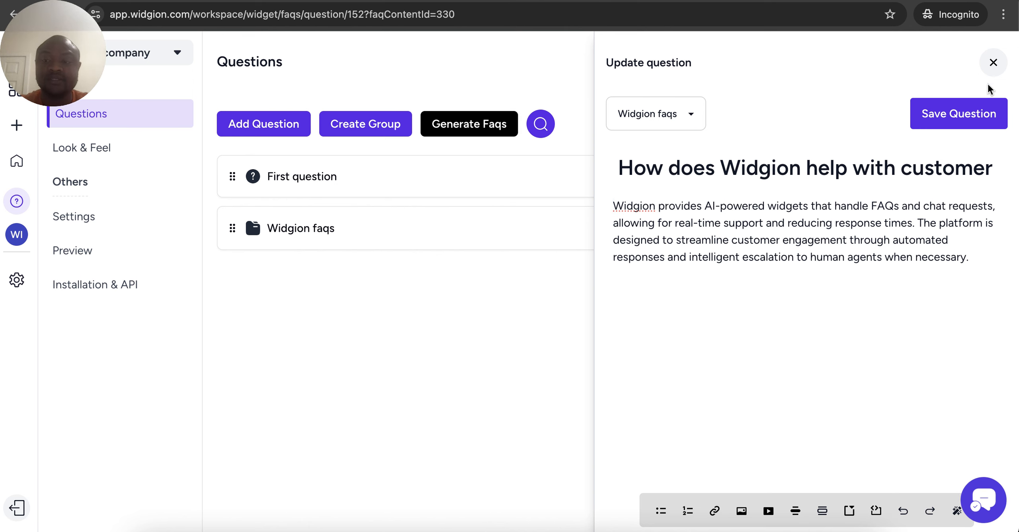
pyautogui.click(992, 63)
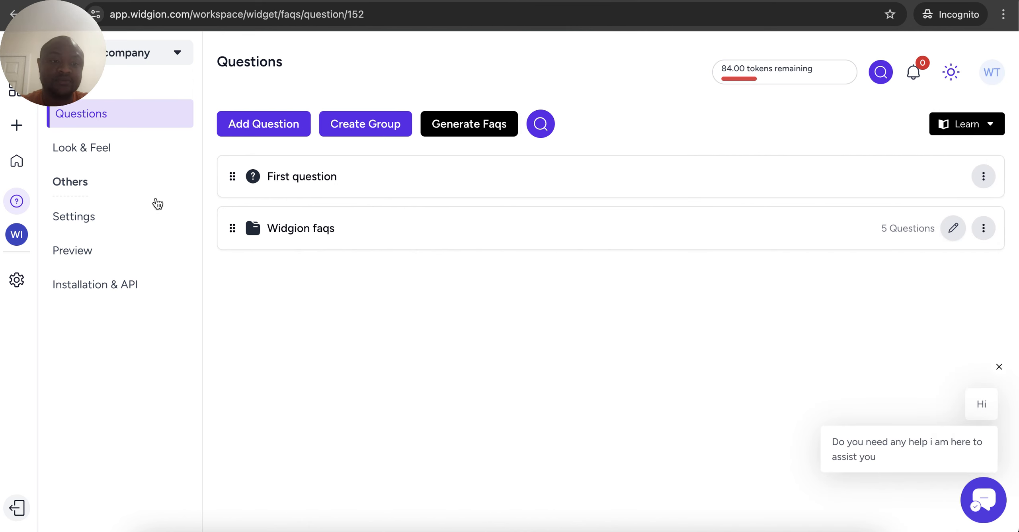
pyautogui.click(54, 259)
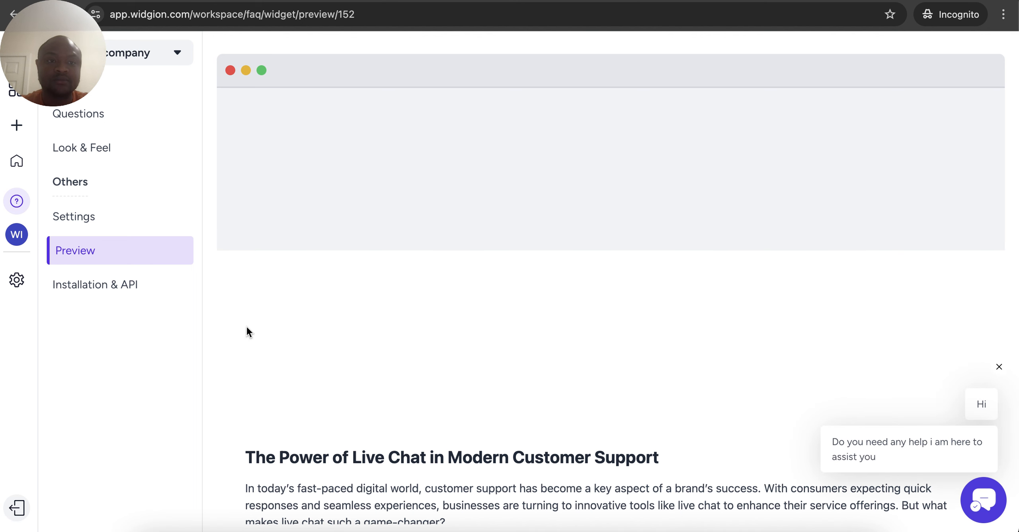
# Expand 'What is Widgion?' in the preview's Widgion faqs group, then show the product list
pyautogui.click(234, 324)
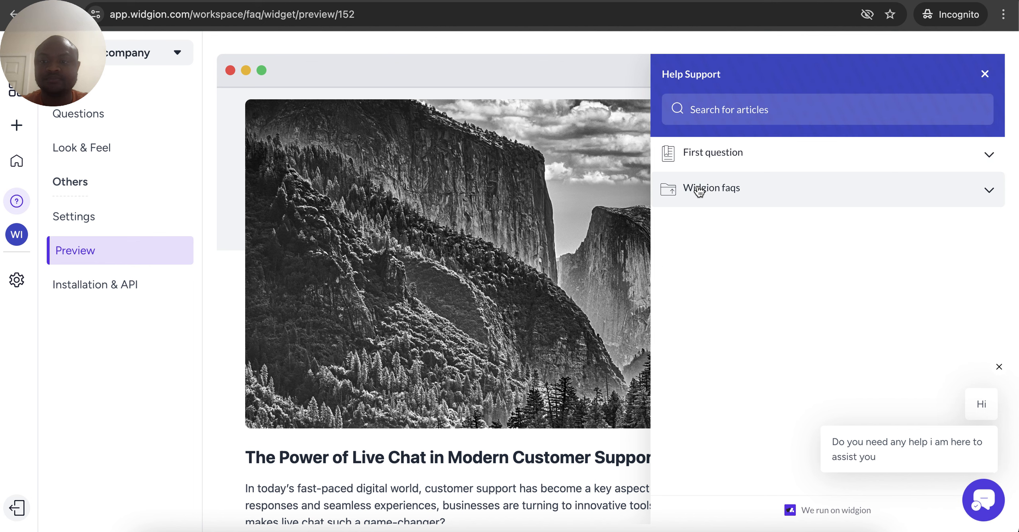
pyautogui.click(697, 189)
pyautogui.click(742, 164)
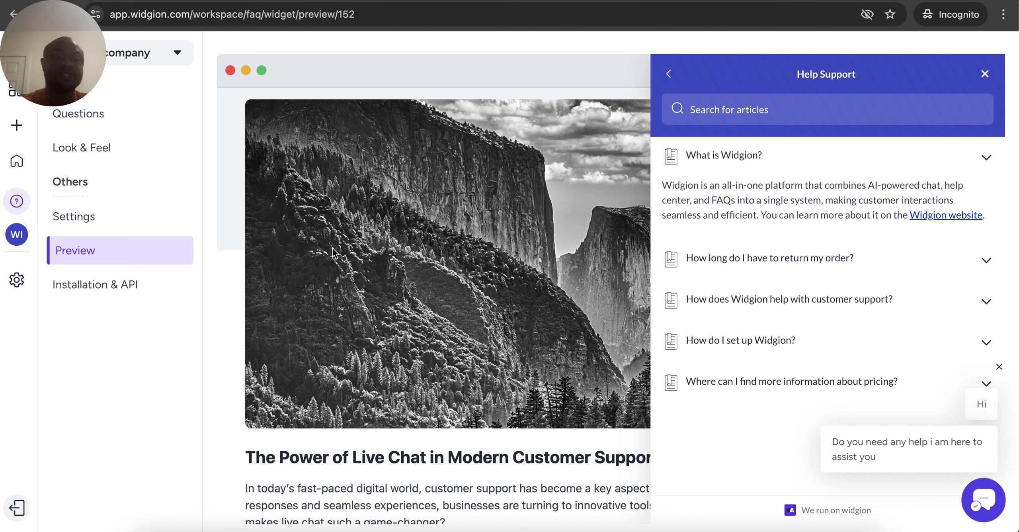
pyautogui.click(13, 101)
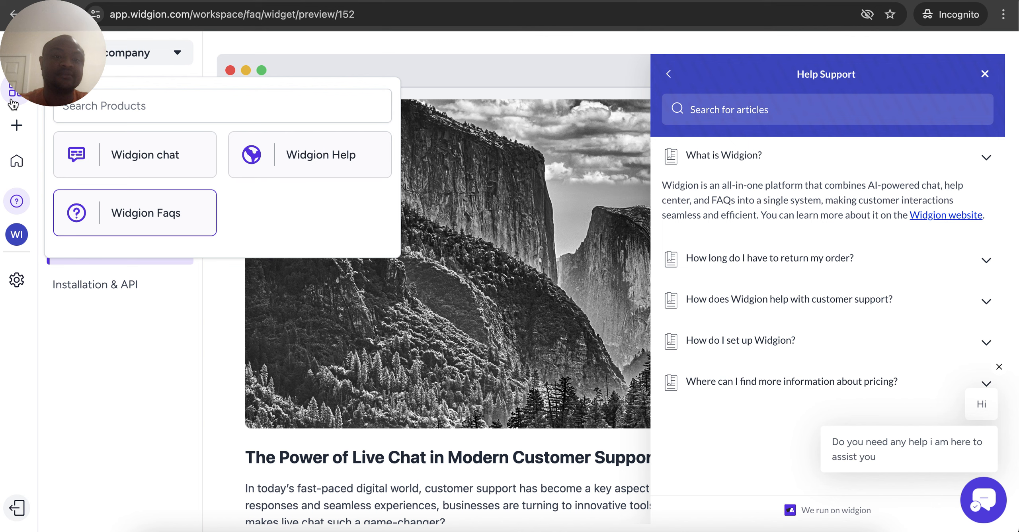
# In Widgion chat, enable the help center as a Knowledgebase Articles training source
pyautogui.click(131, 157)
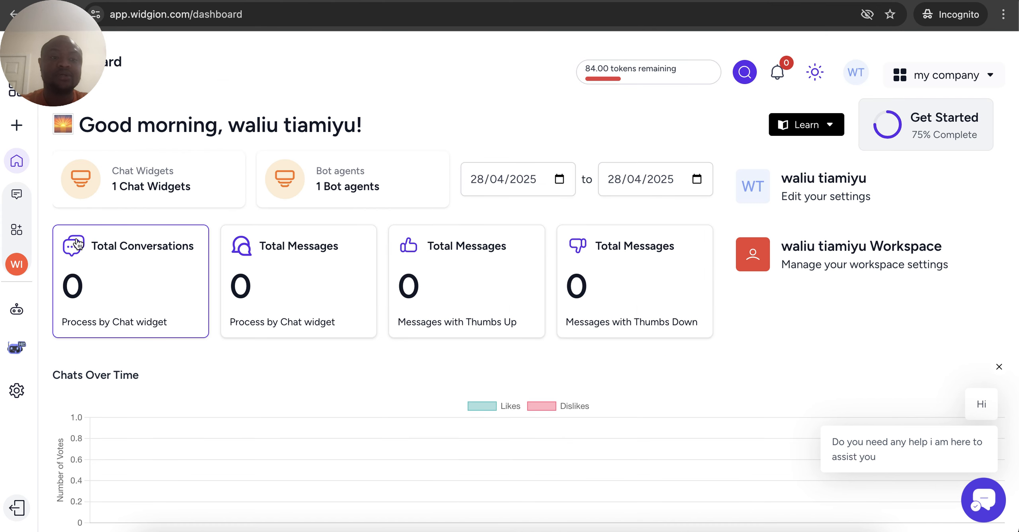
pyautogui.click(17, 354)
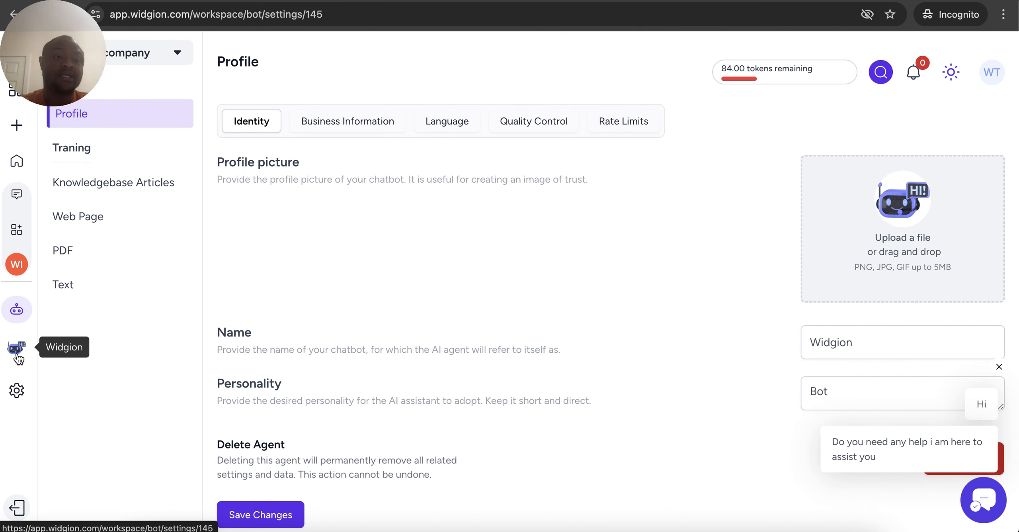
pyautogui.click(110, 187)
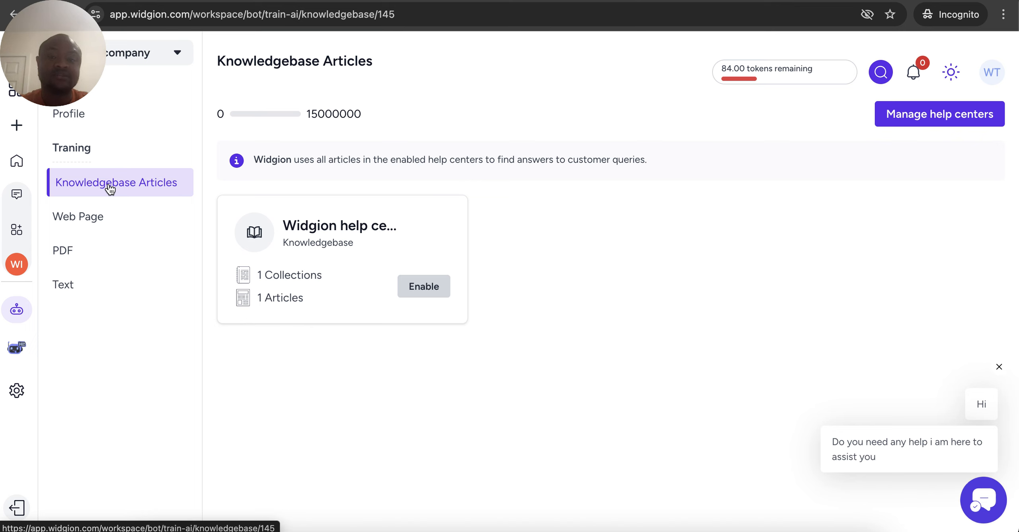
pyautogui.click(424, 287)
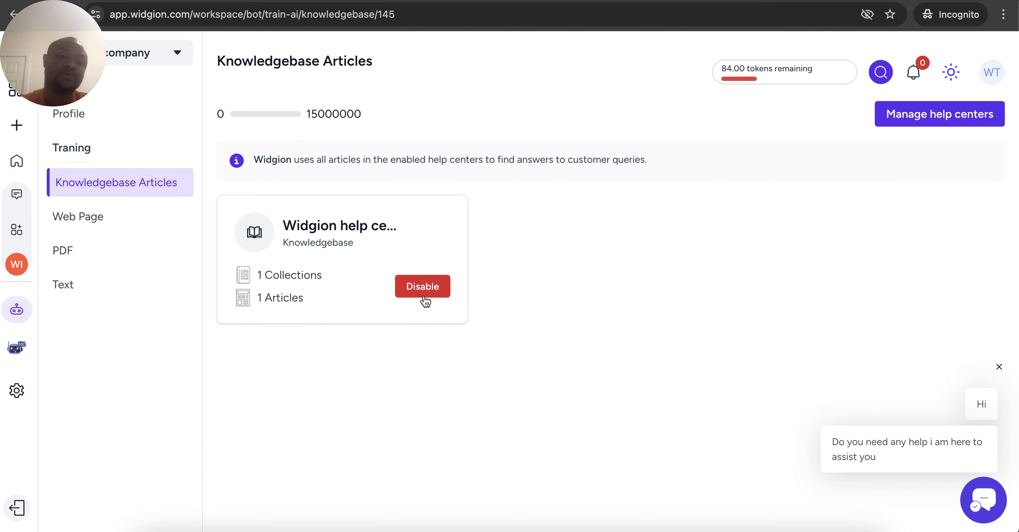
pyautogui.click(106, 228)
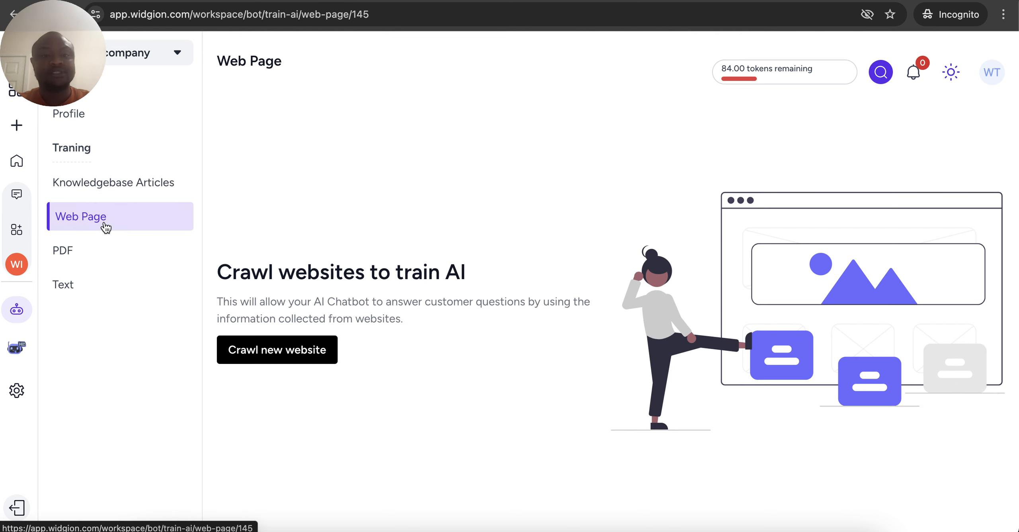
pyautogui.click(253, 350)
pyautogui.click(370, 135)
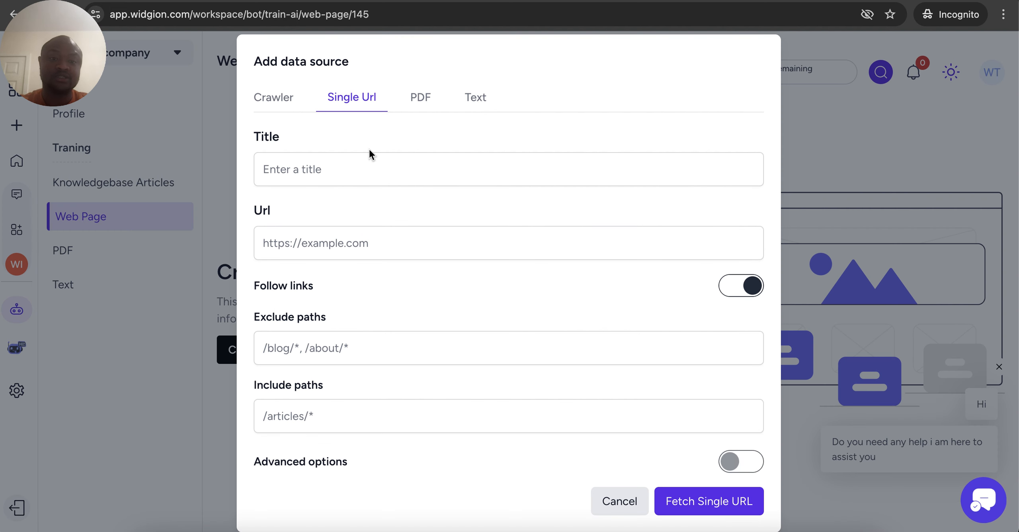
pyautogui.click(363, 166)
pyautogui.write('Widgion home')
pyautogui.click(373, 232)
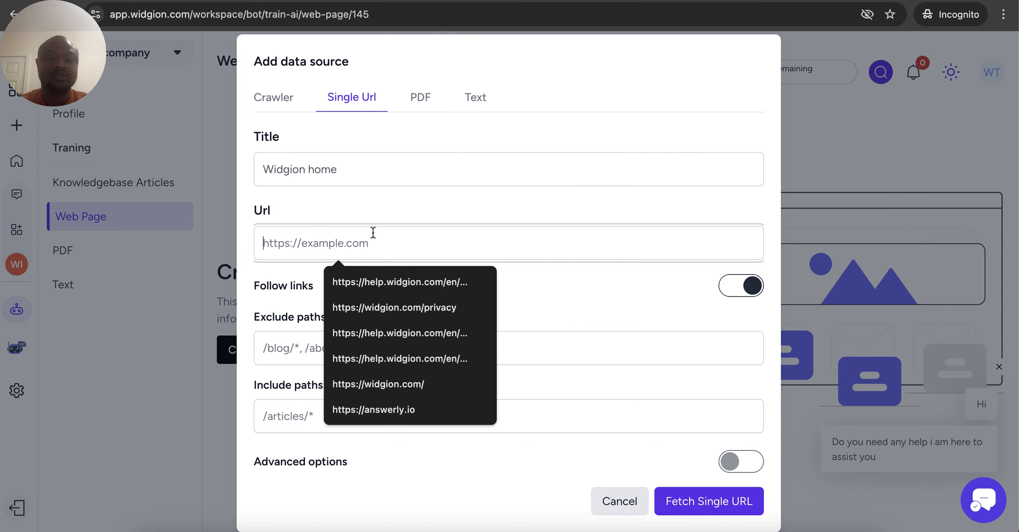
pyautogui.click(383, 387)
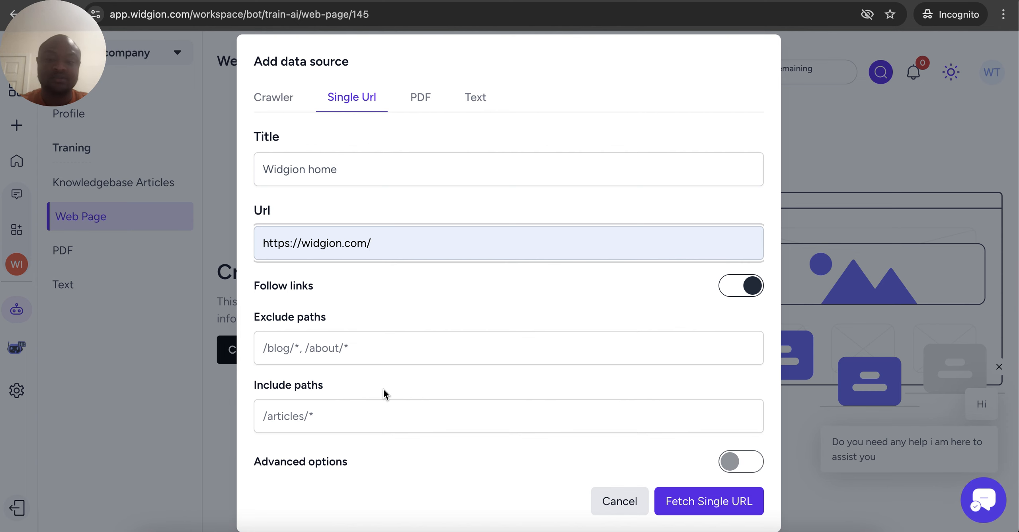
pyautogui.click(660, 497)
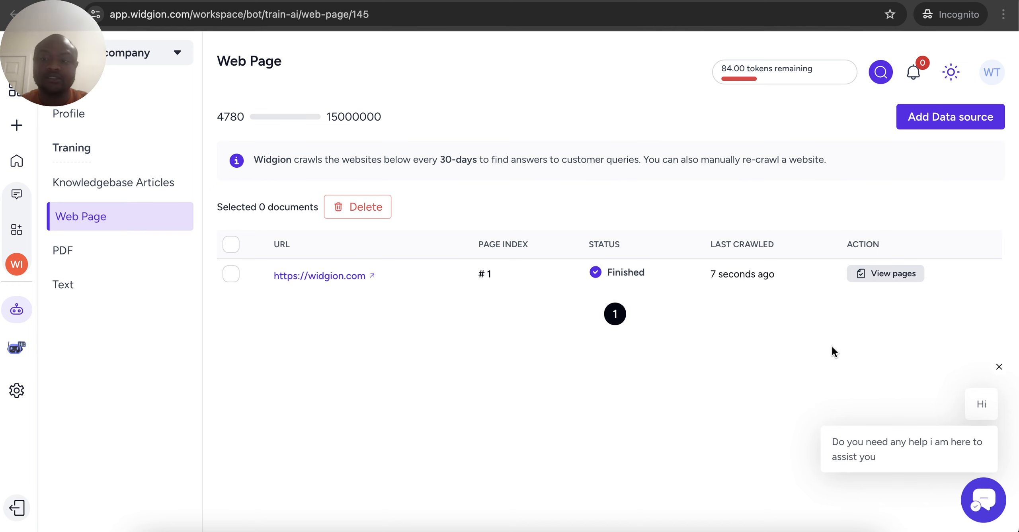
# Review the page content crawled from widgion.com
pyautogui.click(882, 277)
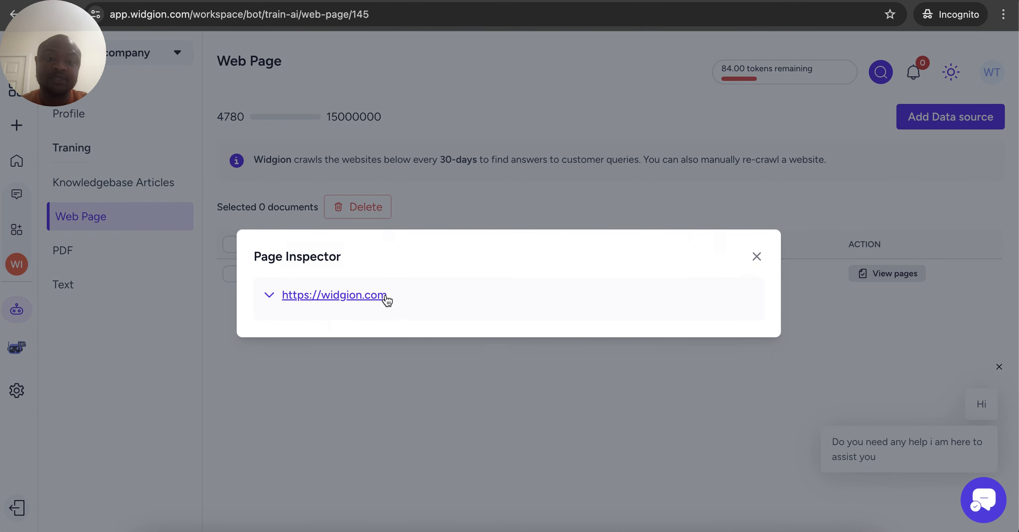
pyautogui.click(386, 298)
pyautogui.scroll(-20, 431, 371)
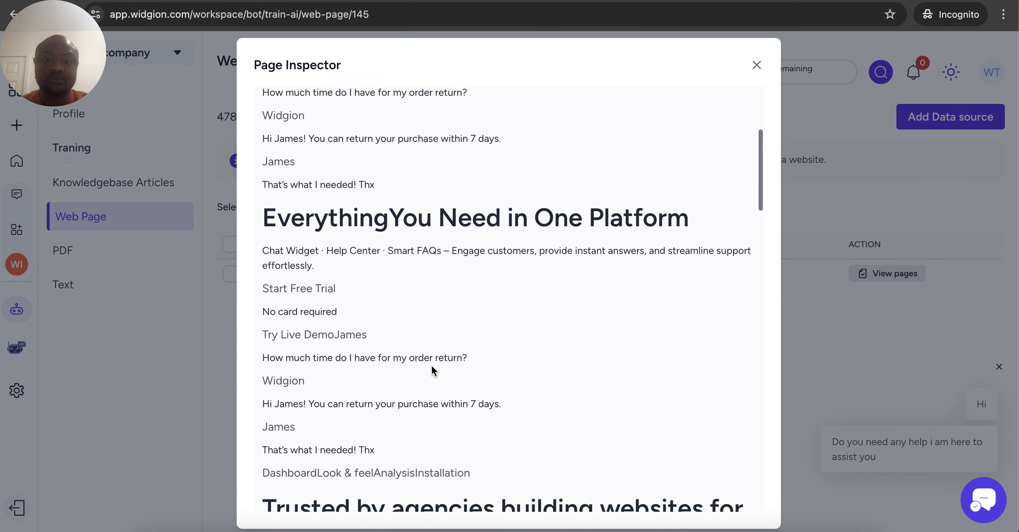
pyautogui.scroll(20, 431, 365)
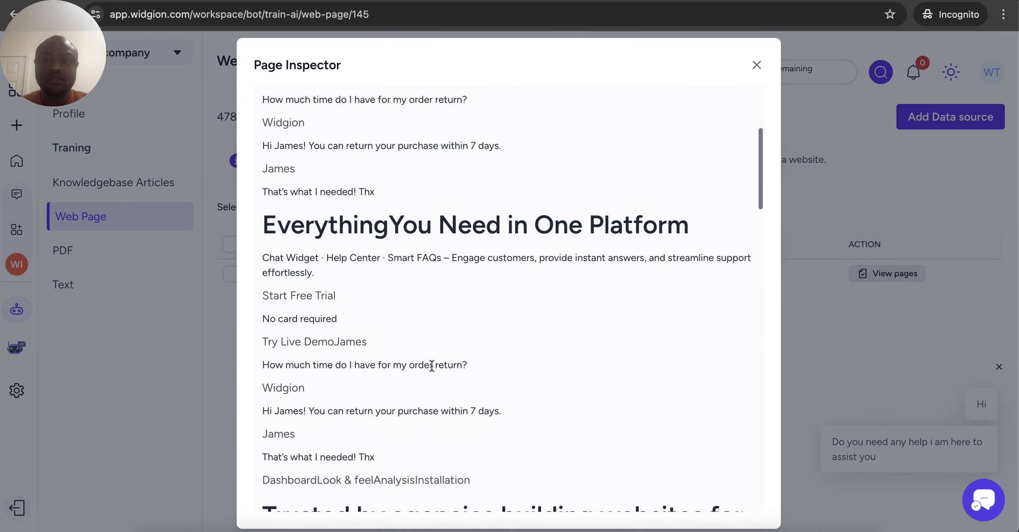
pyautogui.click(757, 65)
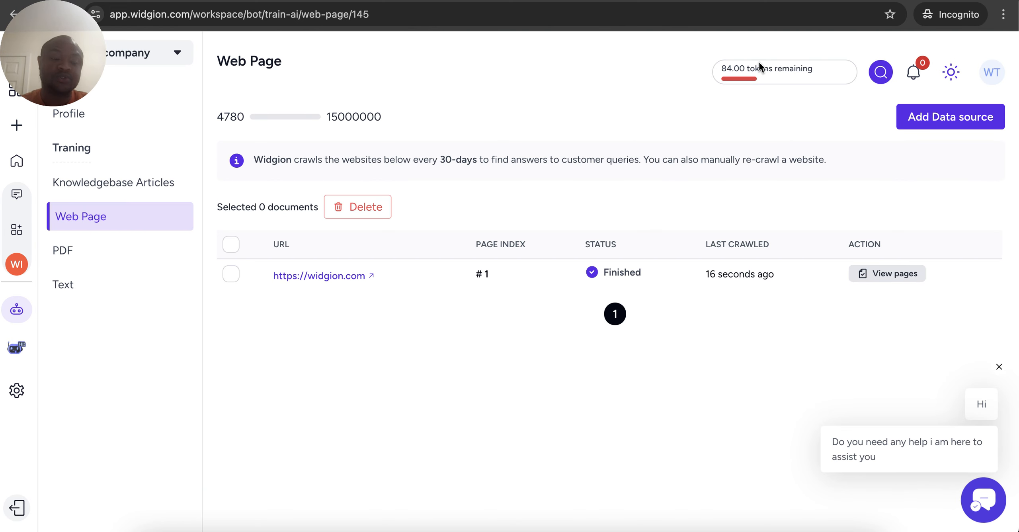
pyautogui.click(126, 265)
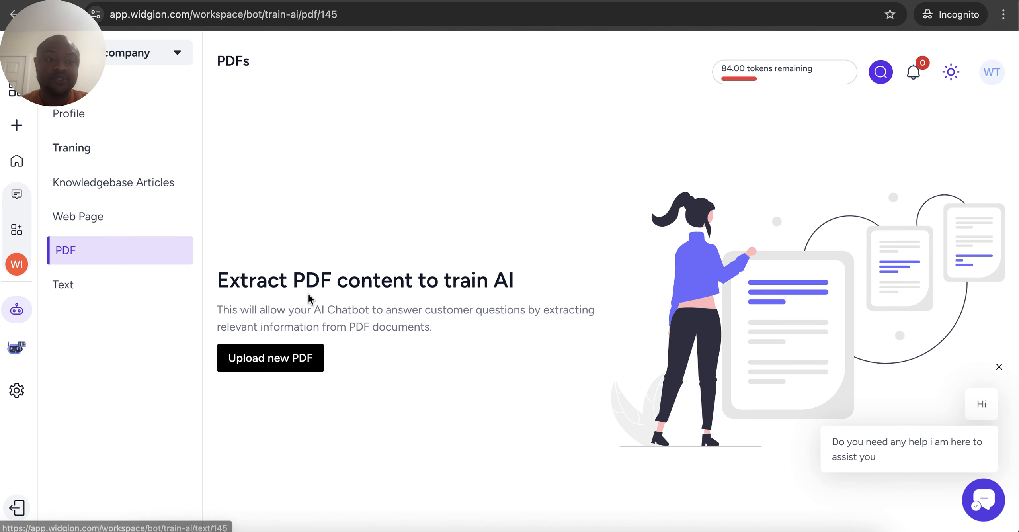
# Cancel adding PDF and text sources, then open the empty Contact Center inbox
pyautogui.click(260, 363)
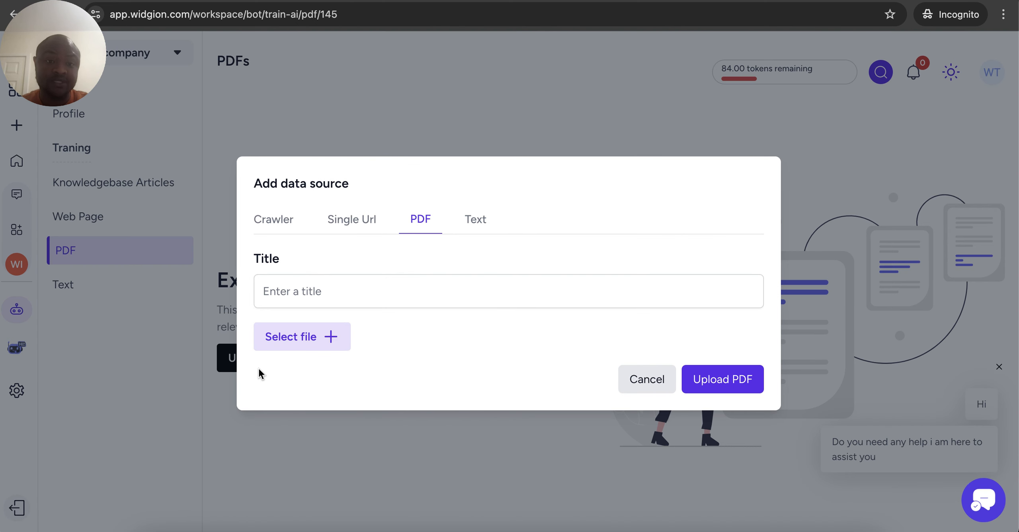
pyautogui.click(643, 380)
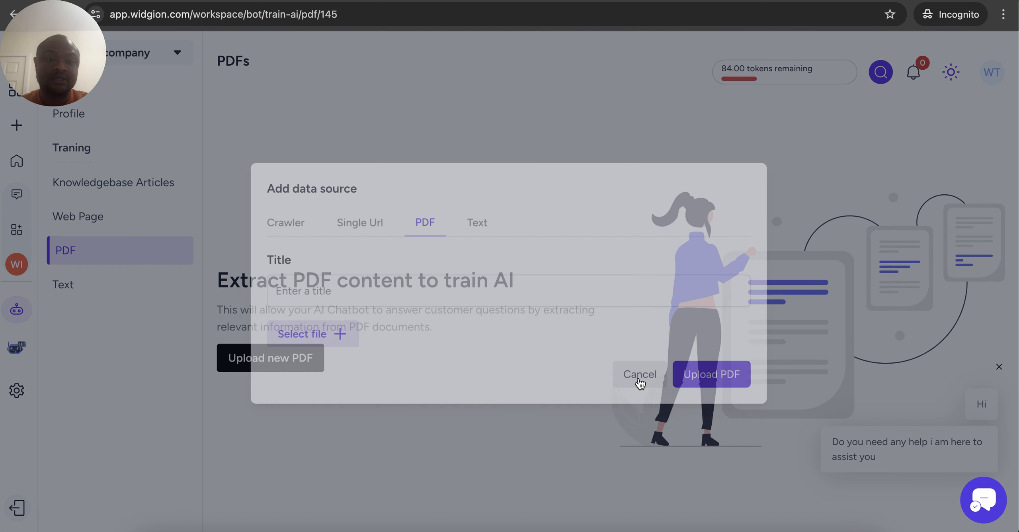
pyautogui.click(78, 292)
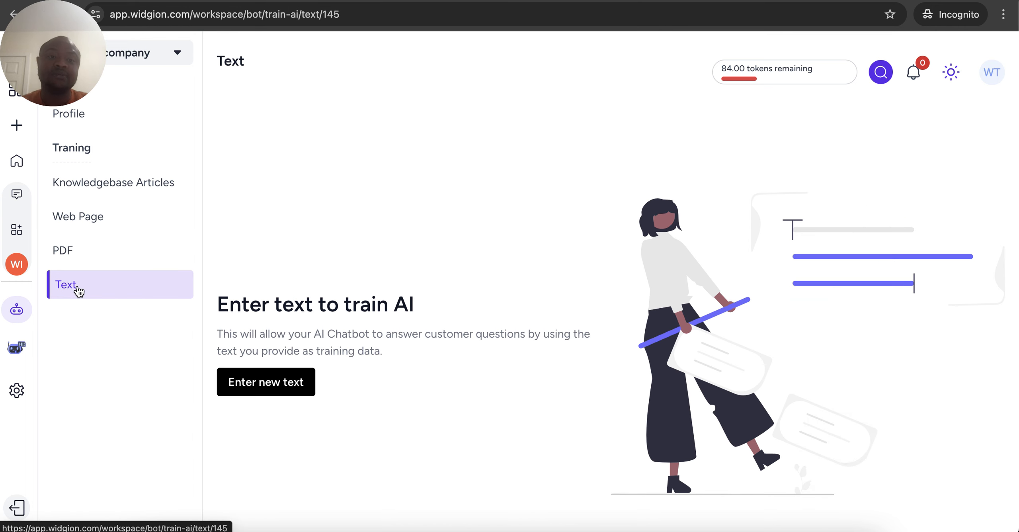
pyautogui.click(270, 385)
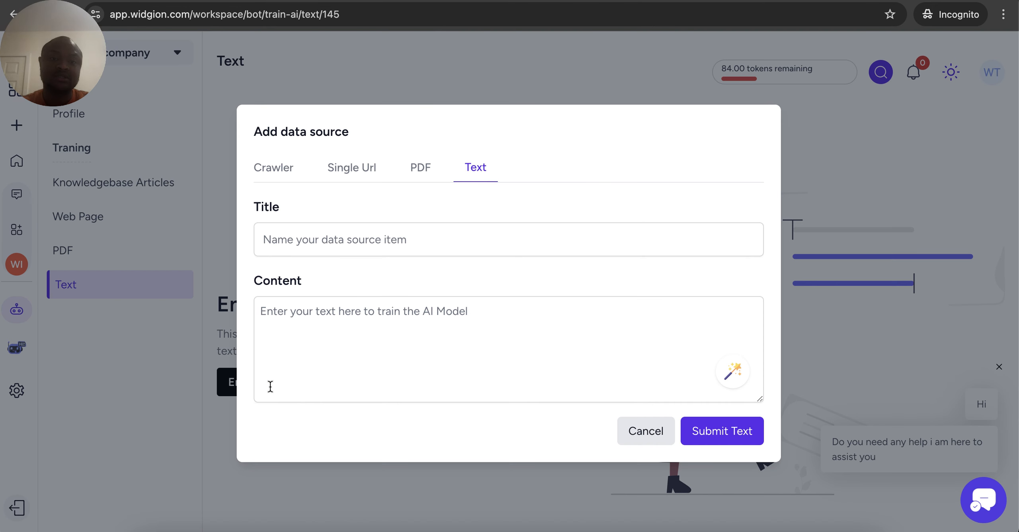
pyautogui.click(634, 432)
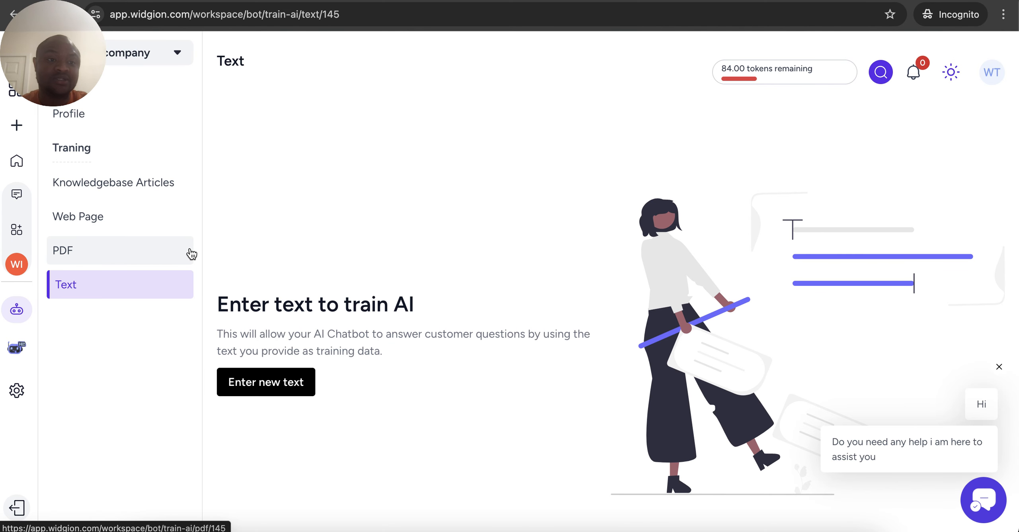
pyautogui.click(24, 203)
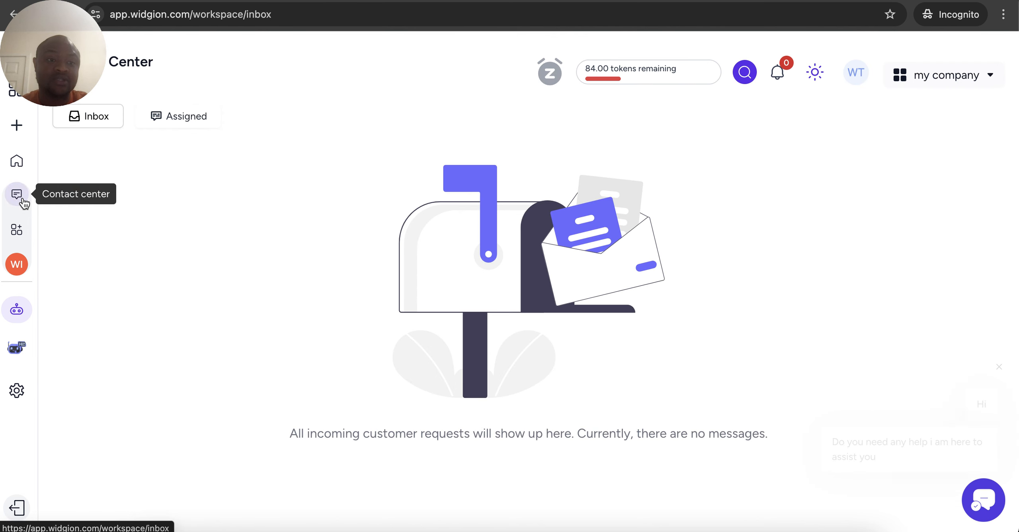
# Start a new chat in the Widgion widget preview's Messages section
pyautogui.click(18, 264)
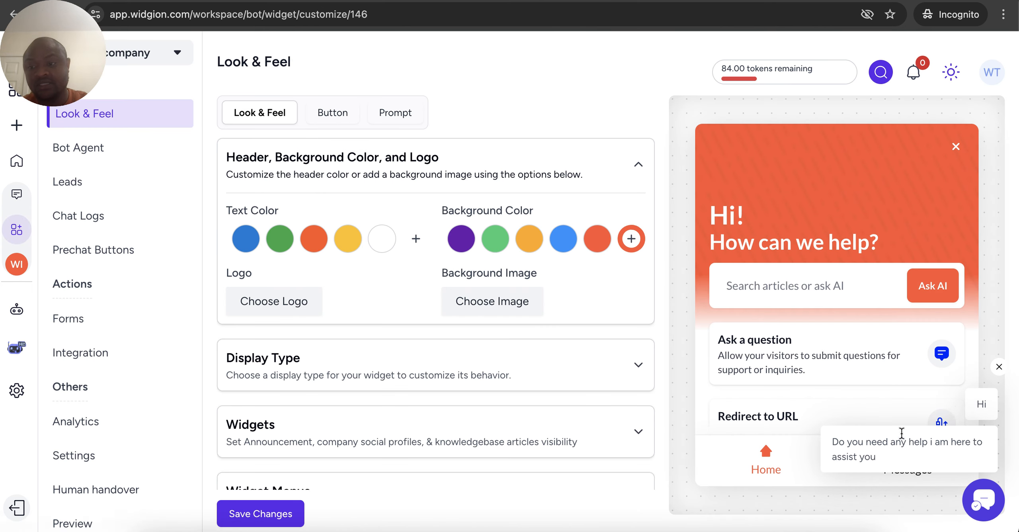
pyautogui.click(999, 366)
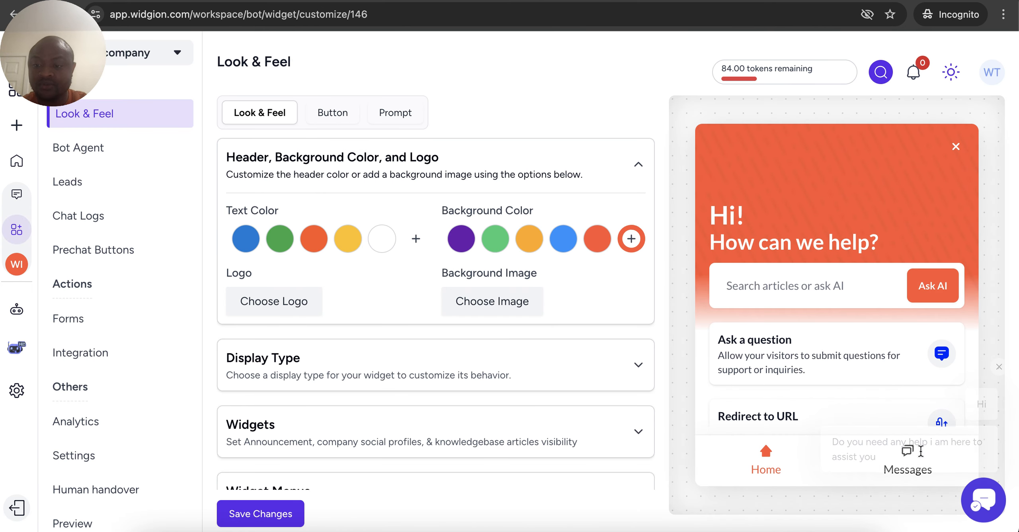
pyautogui.click(907, 462)
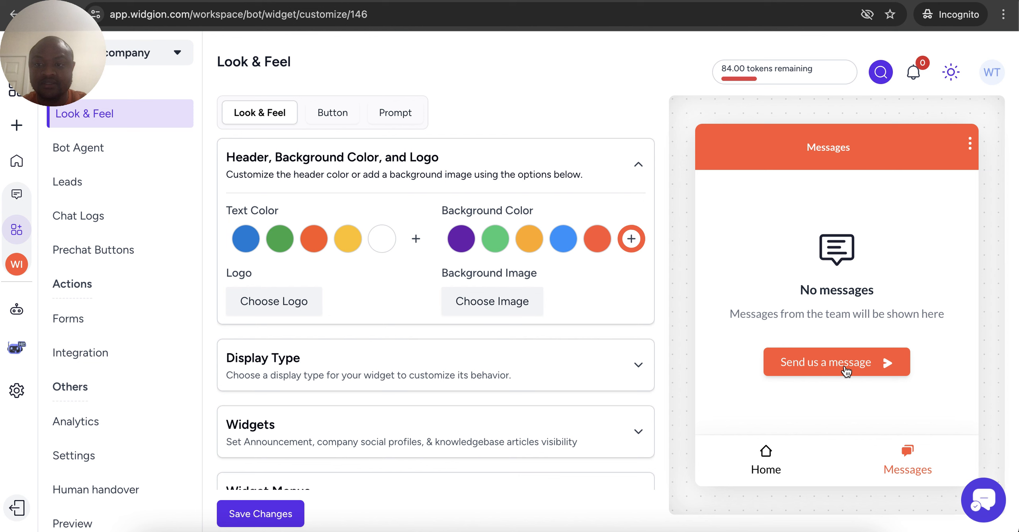
pyautogui.click(844, 366)
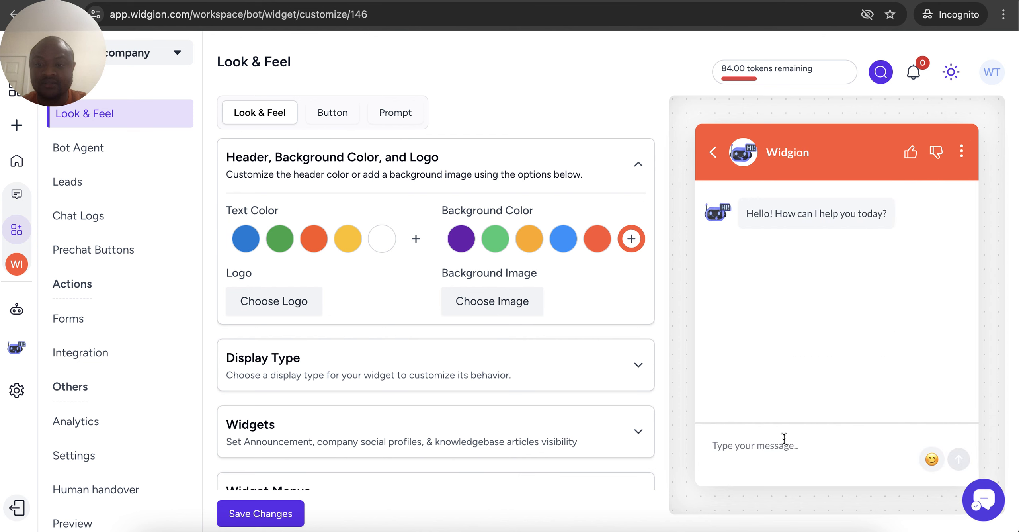
# Ask the chatbot 'What is widgion', review its answer, then open the bot's Profile settings
pyautogui.write('What is ')
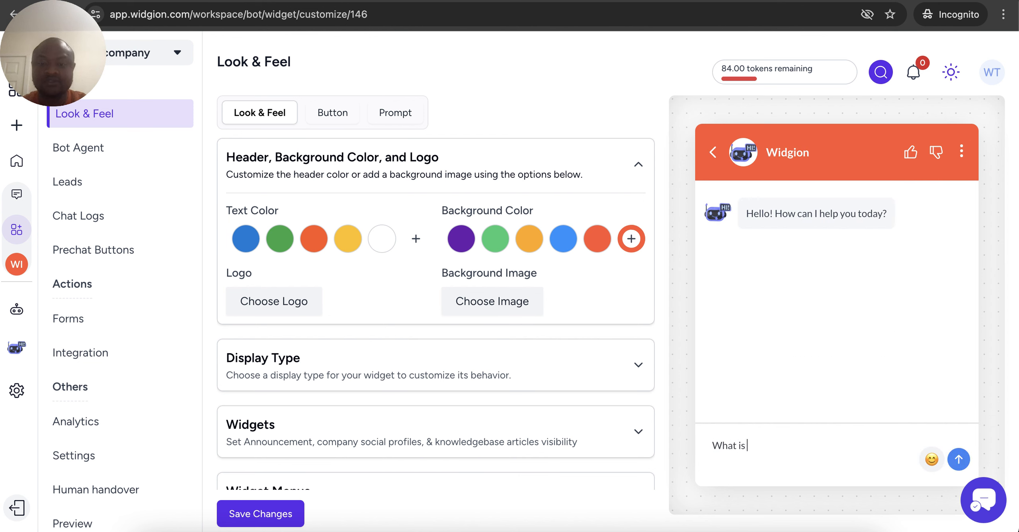
pyautogui.write('widgion')
pyautogui.press('Return')
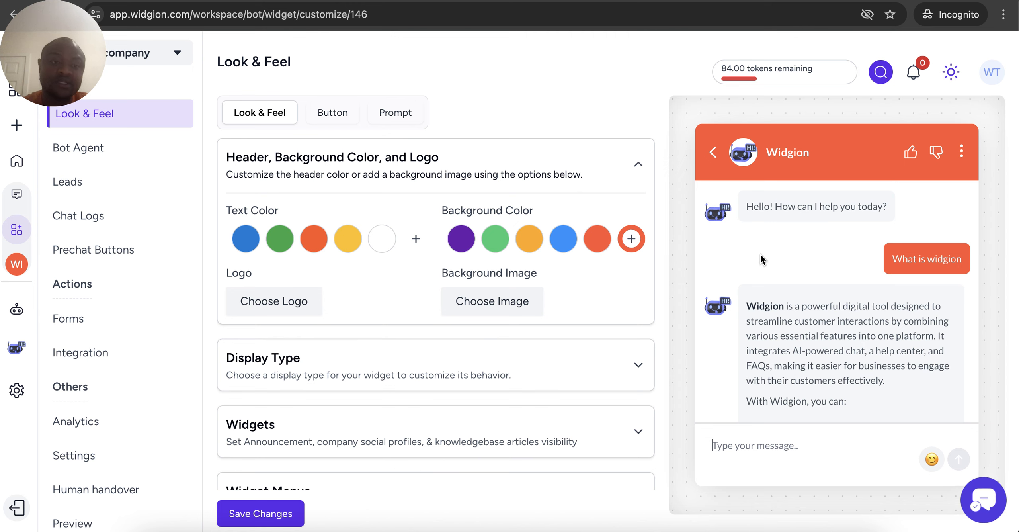
pyautogui.scroll(-6, 760, 254)
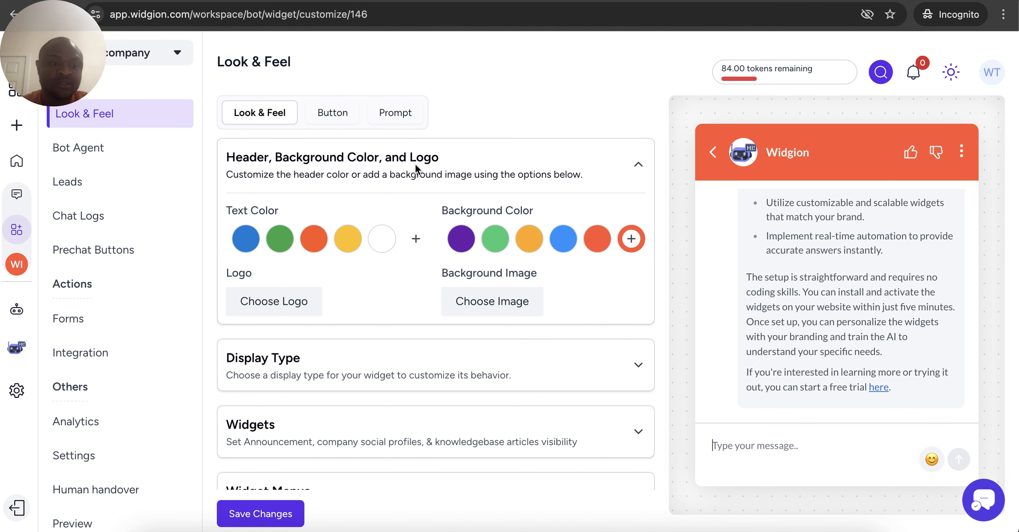
pyautogui.click(15, 345)
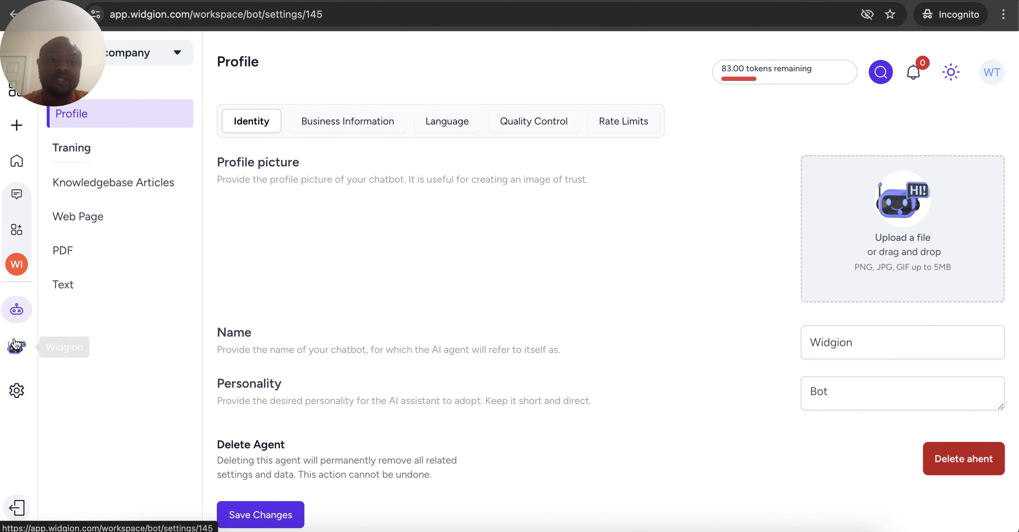
# On the Web Page training page, start a new data source set to Single Url
pyautogui.click(84, 220)
pyautogui.click(919, 118)
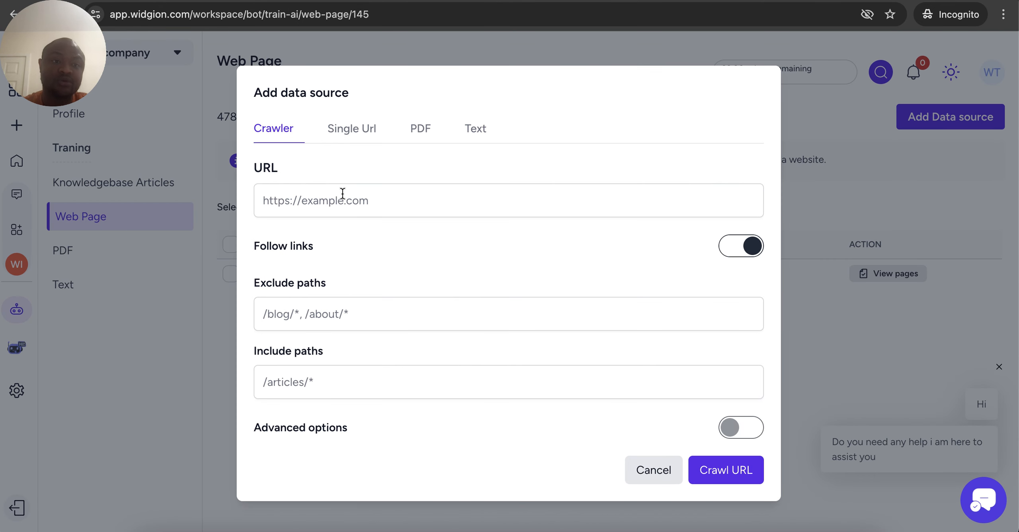
pyautogui.click(367, 134)
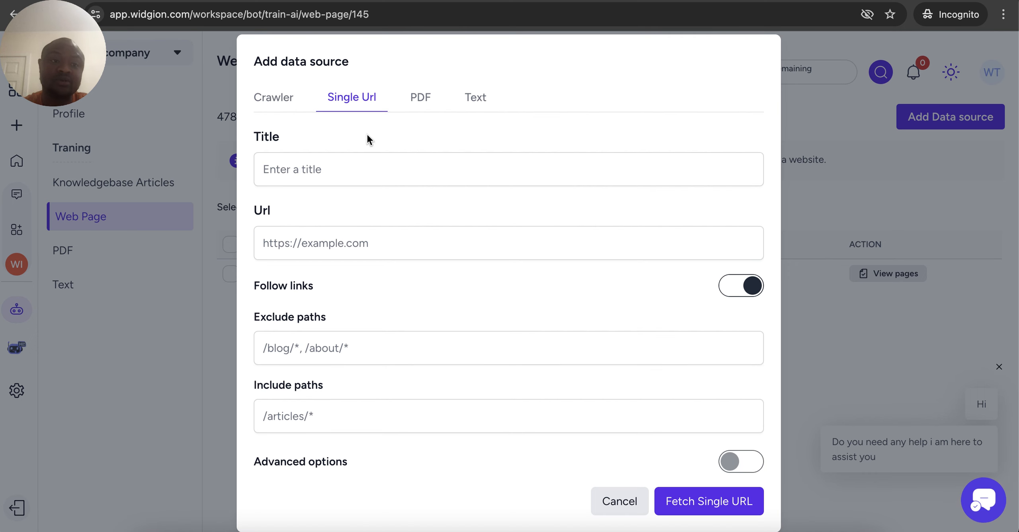